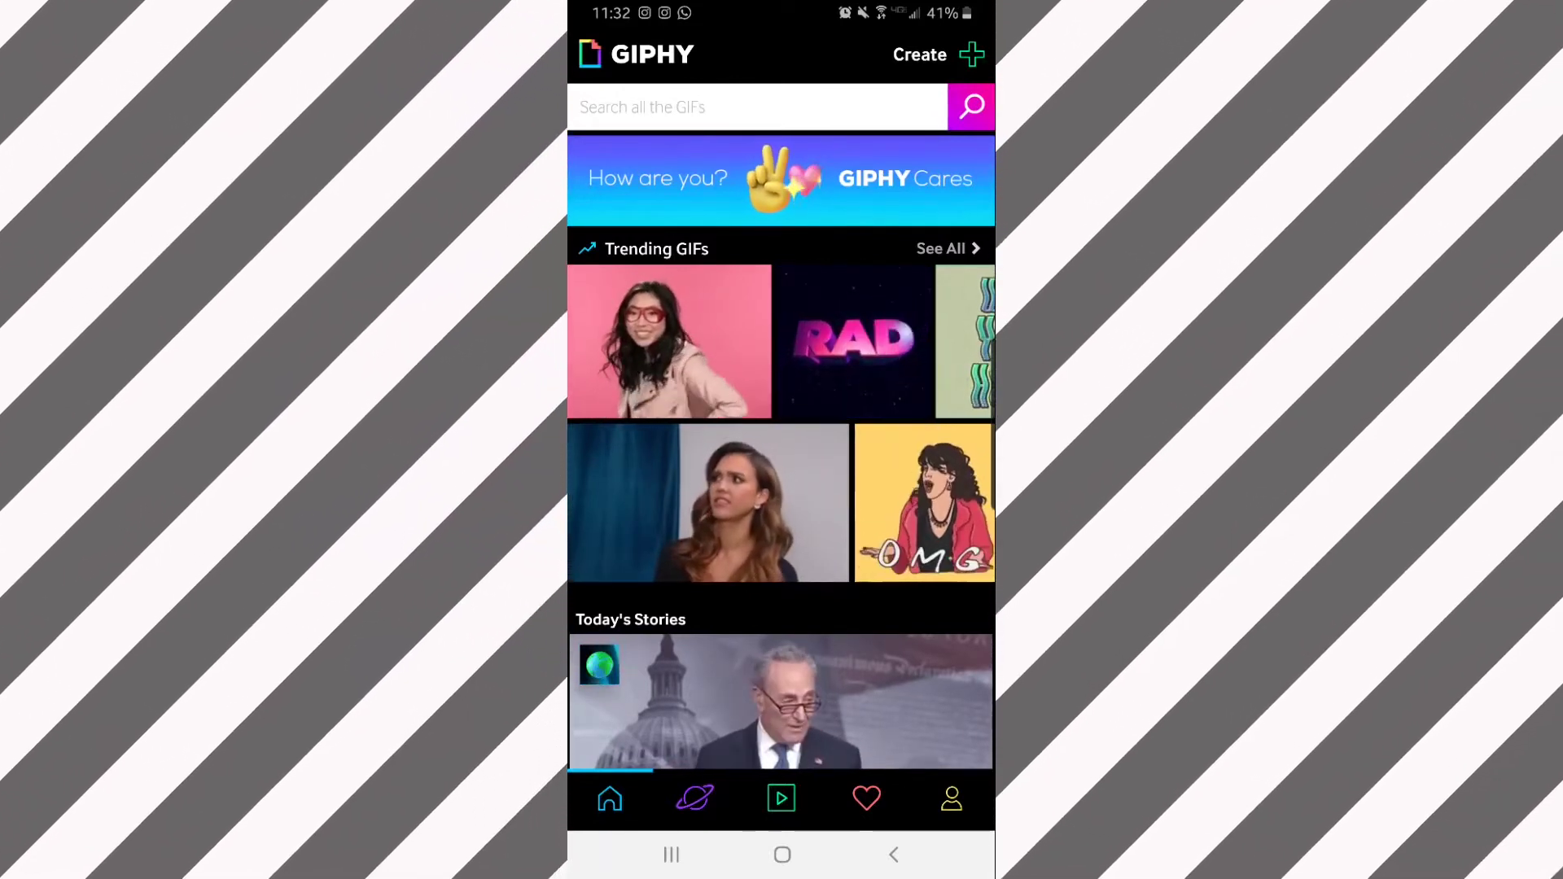
# Step: In GIPHY, find the yellow bird YASS GIF from the 'yass' search and save it
pyautogui.click(757, 106)
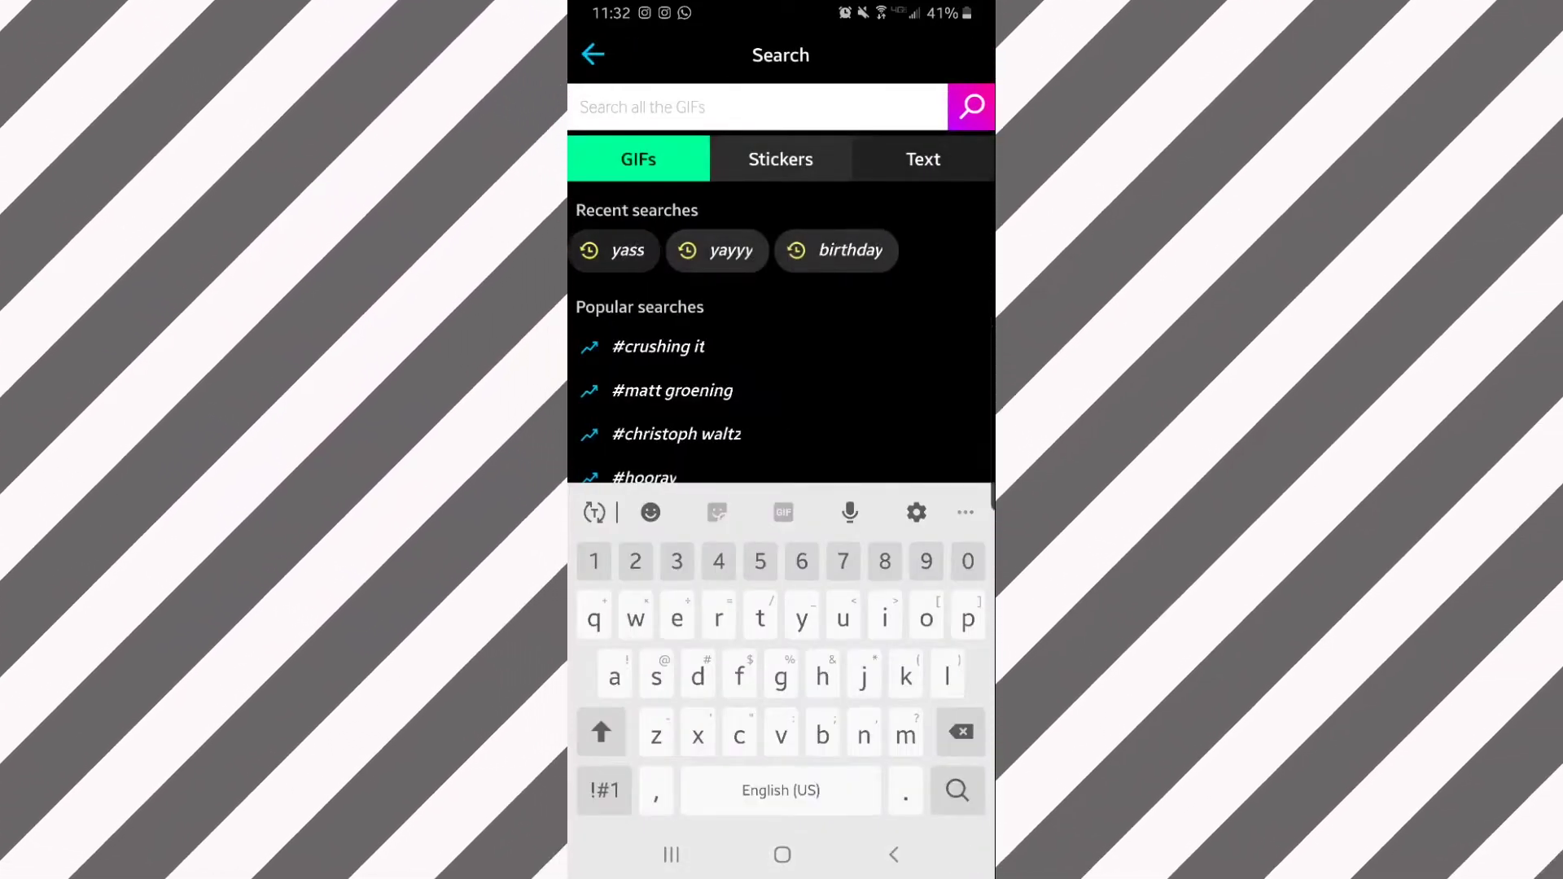
pyautogui.click(619, 250)
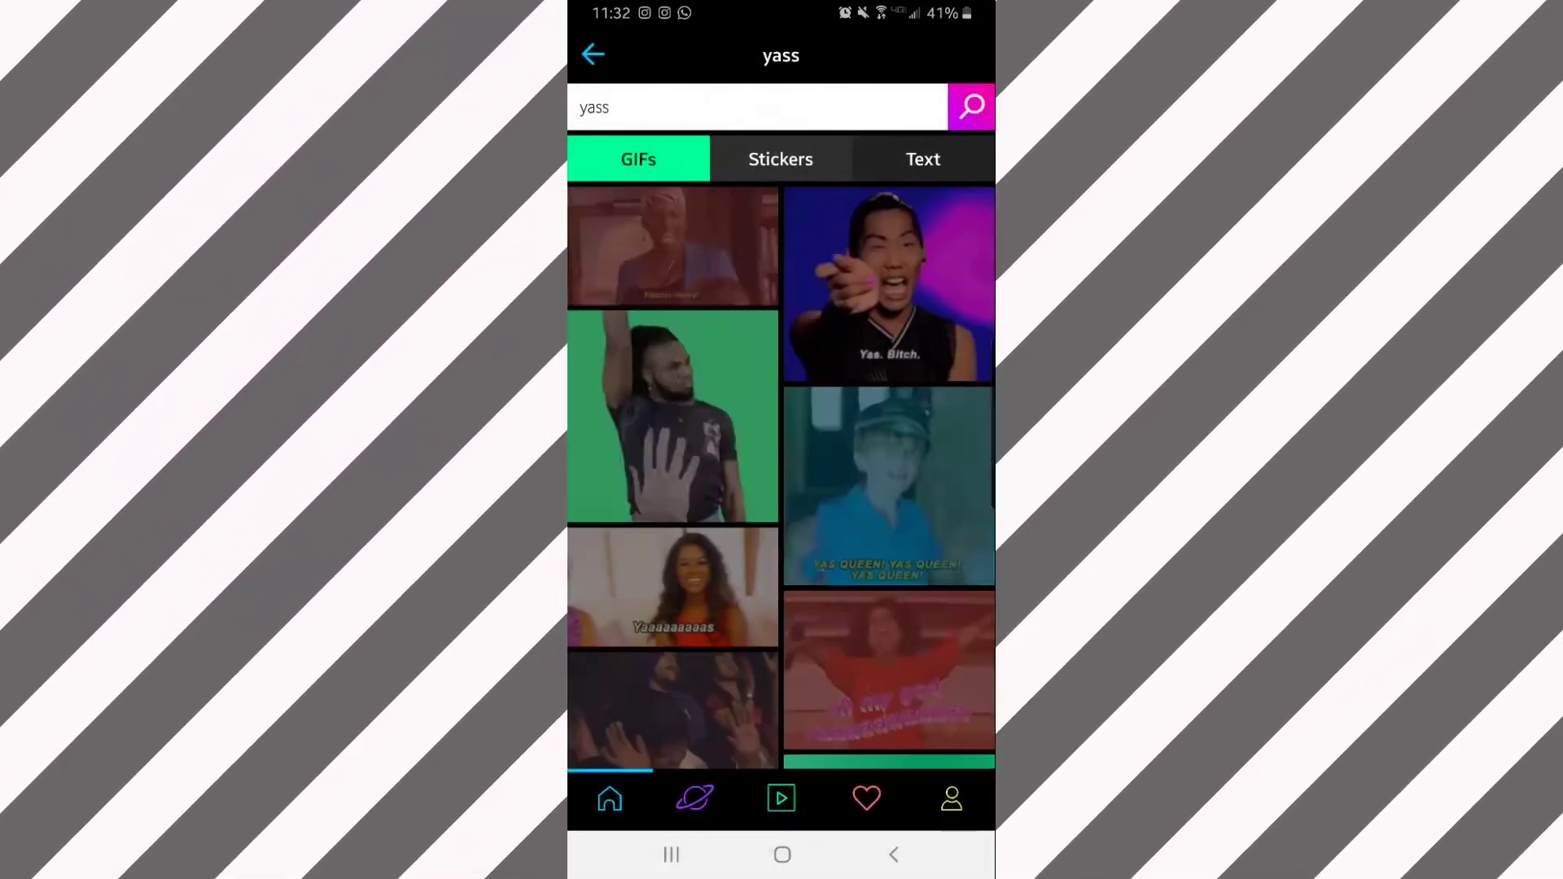
pyautogui.scroll(-20, 781, 477)
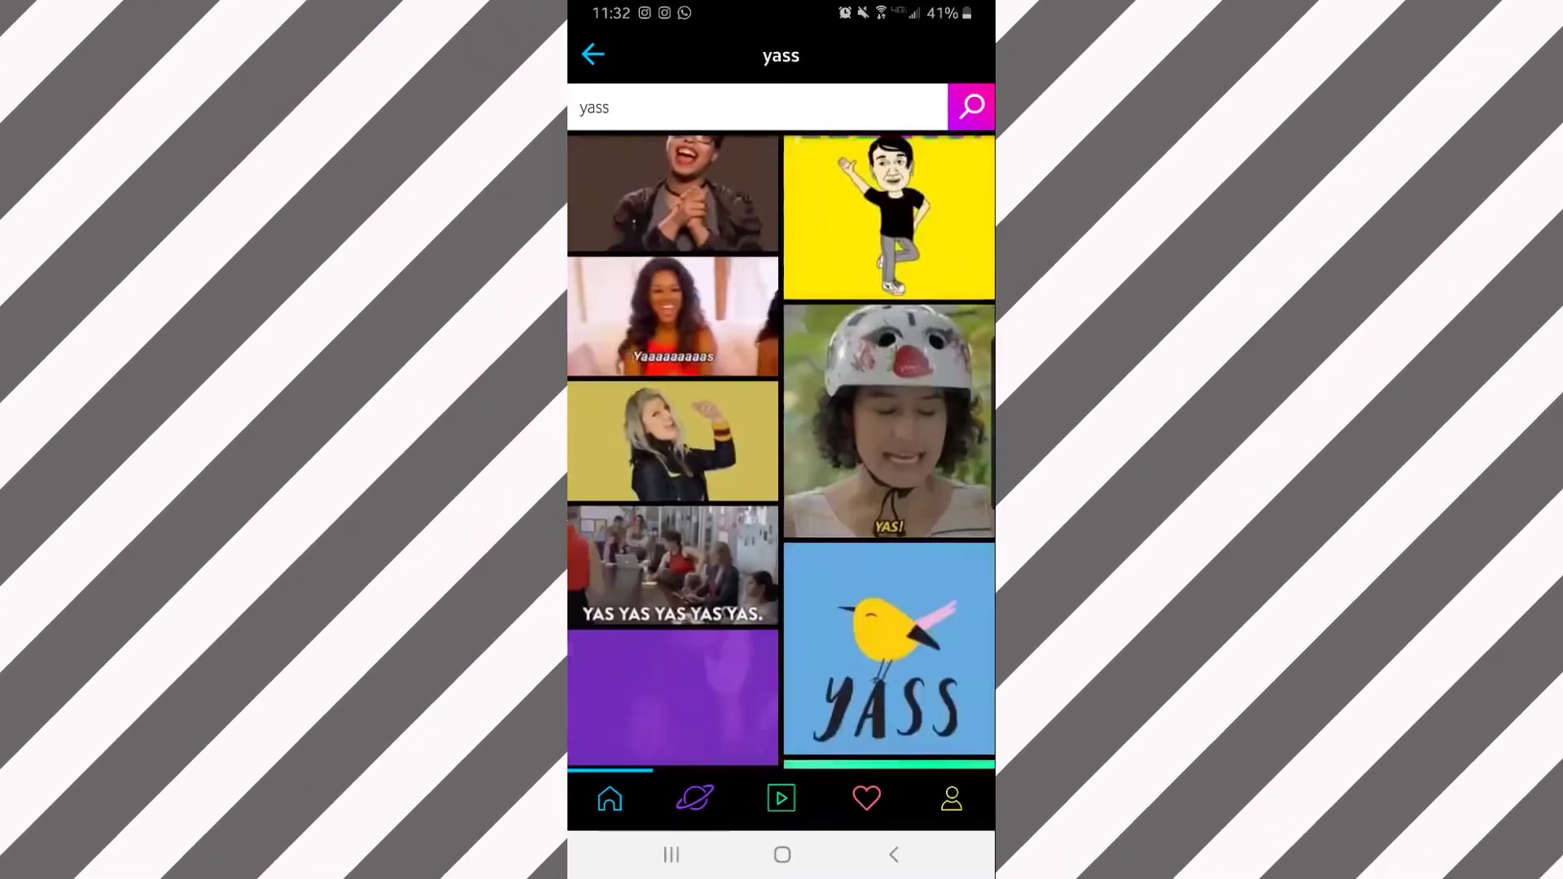
pyautogui.scroll(4, 781, 448)
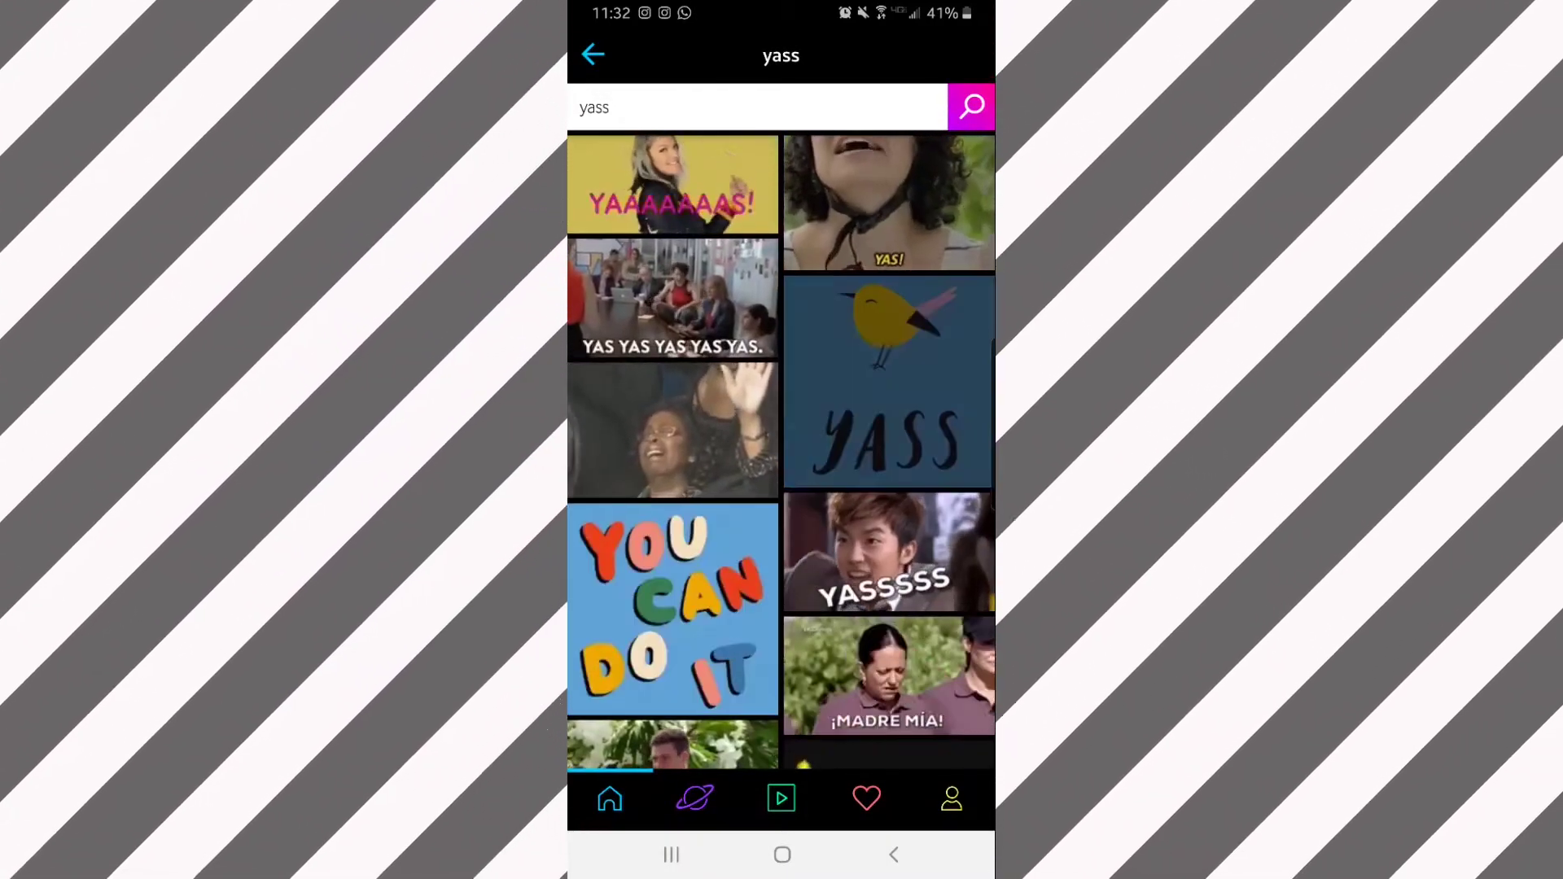
pyautogui.click(888, 383)
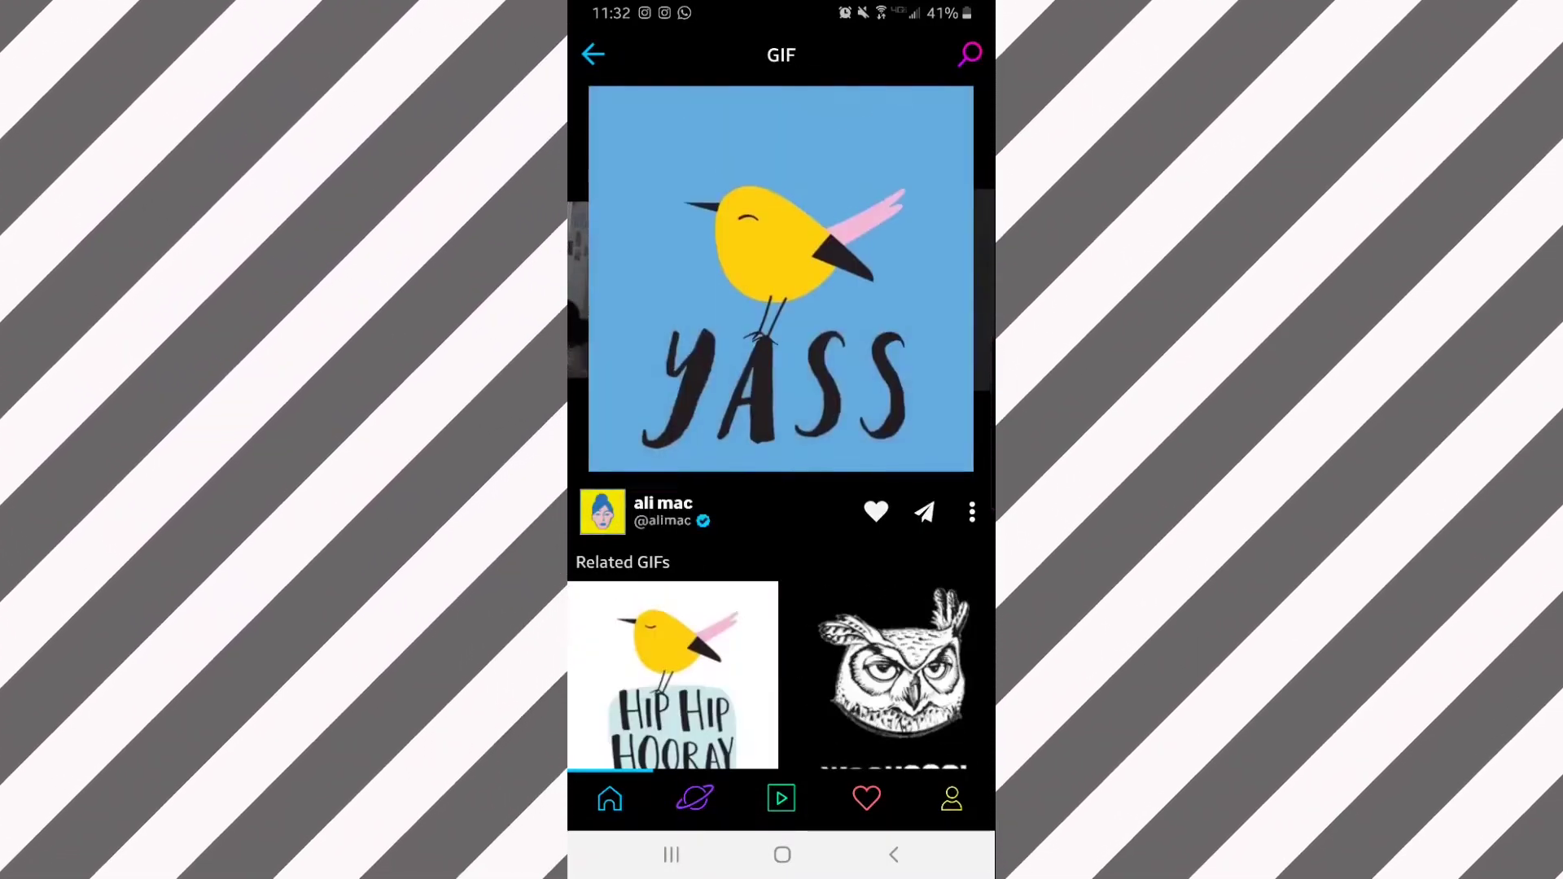
pyautogui.click(972, 512)
pyautogui.click(781, 712)
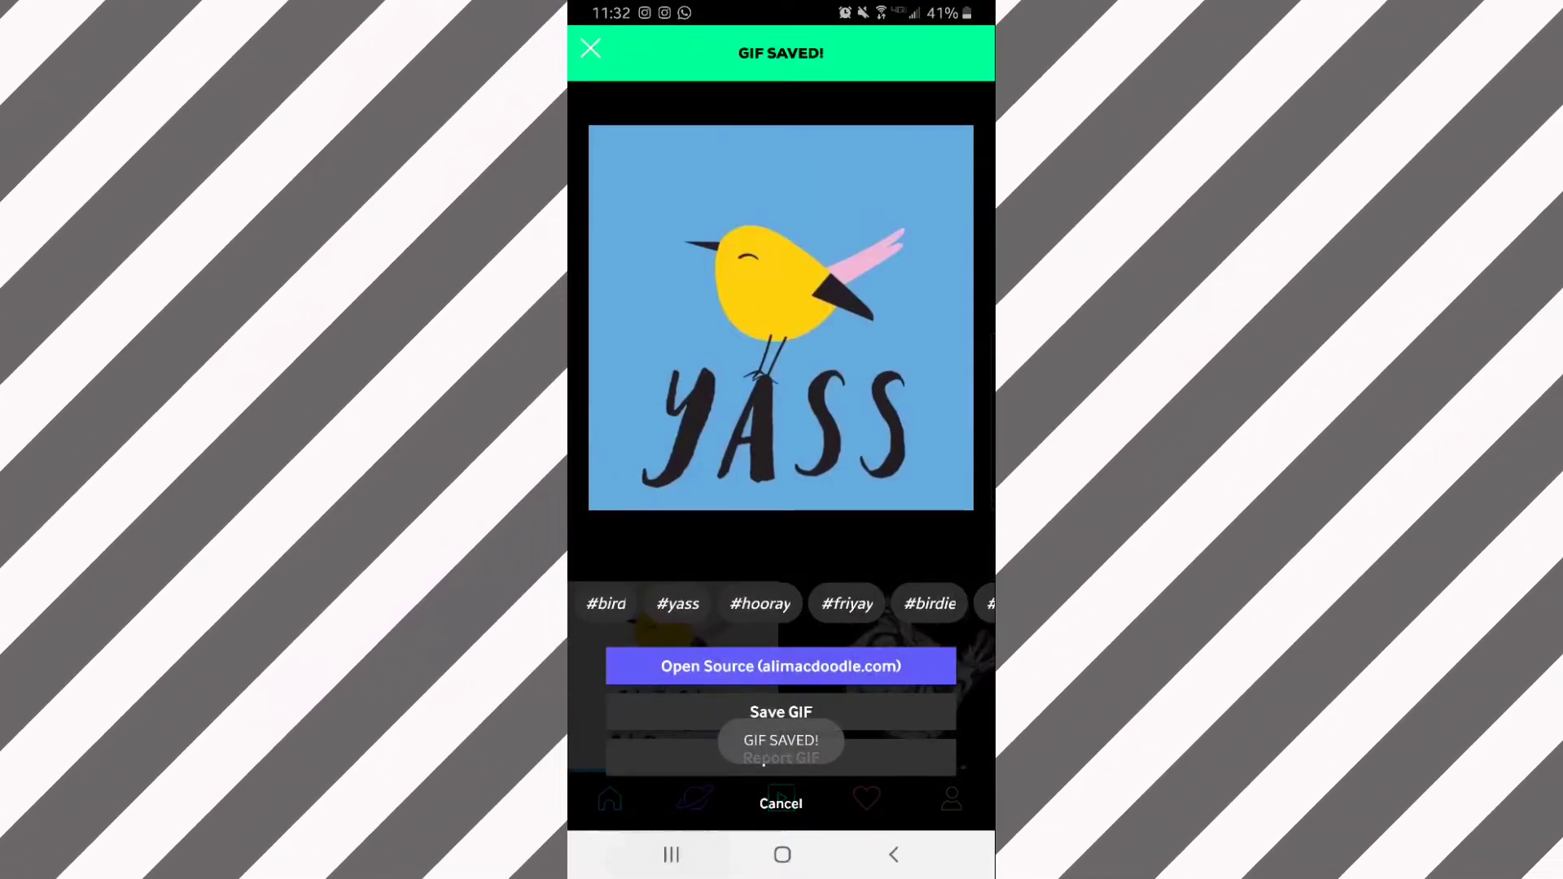
# Step: Open the saved YASS GIF in the gallery and share it via Gmail
pyautogui.click(671, 855)
pyautogui.click(604, 383)
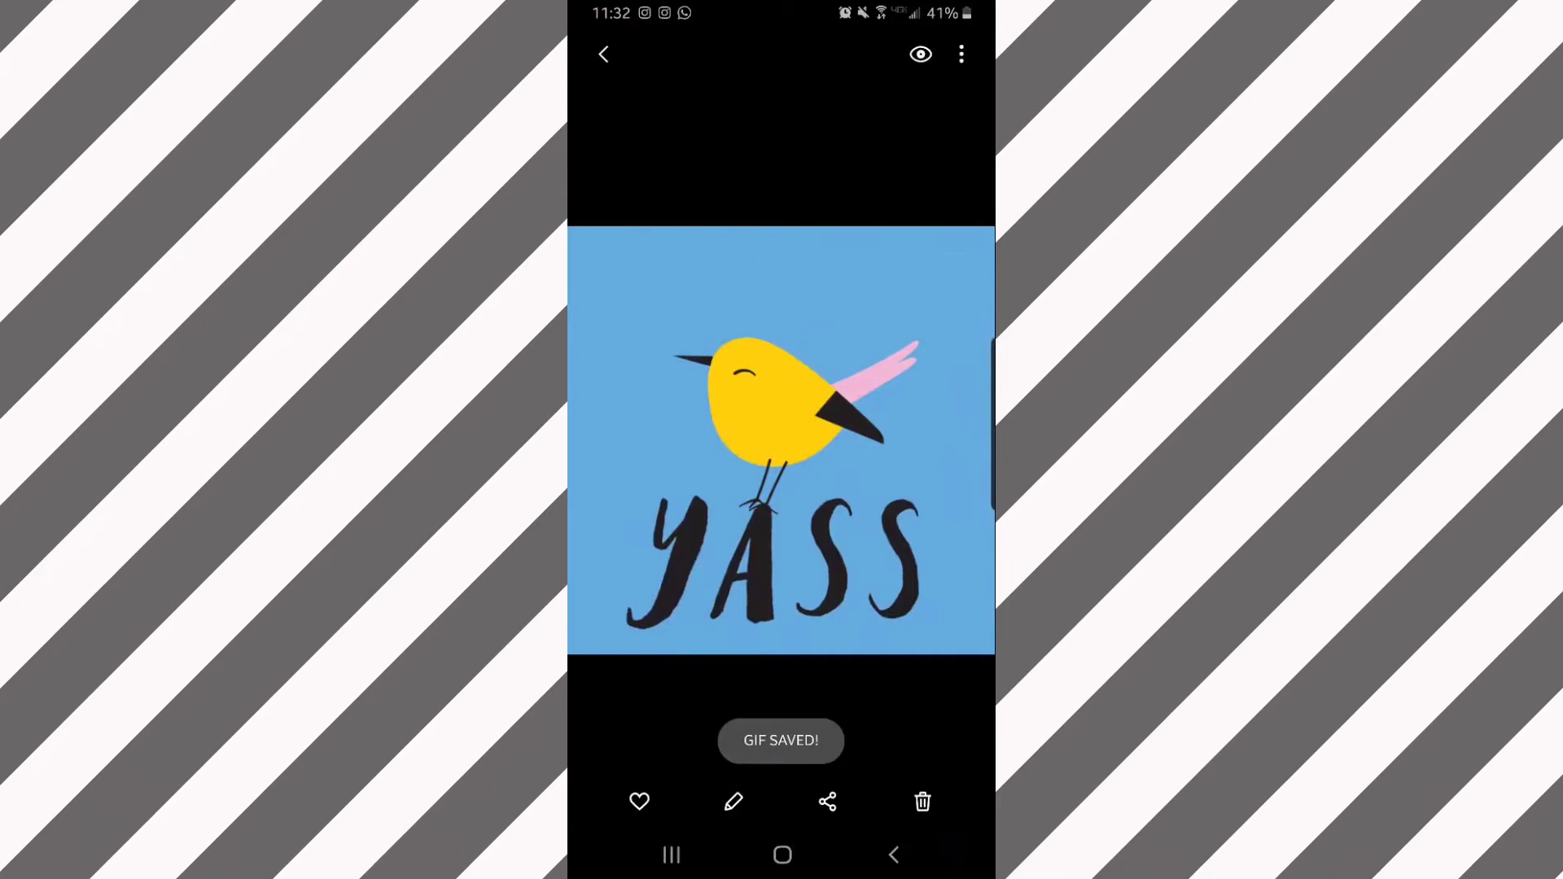
pyautogui.click(828, 802)
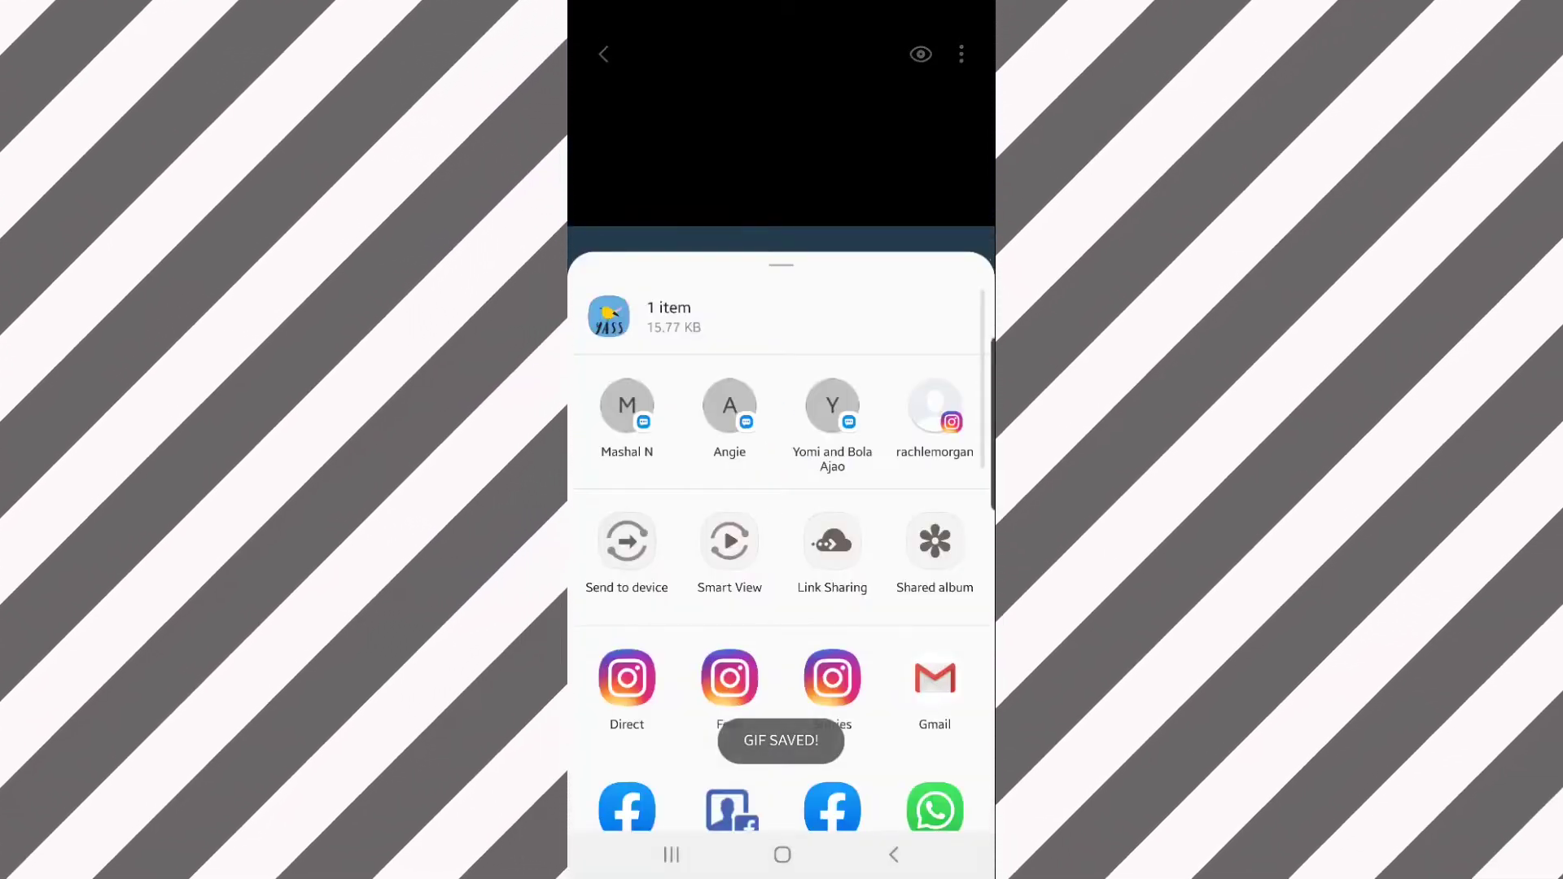
pyautogui.click(935, 677)
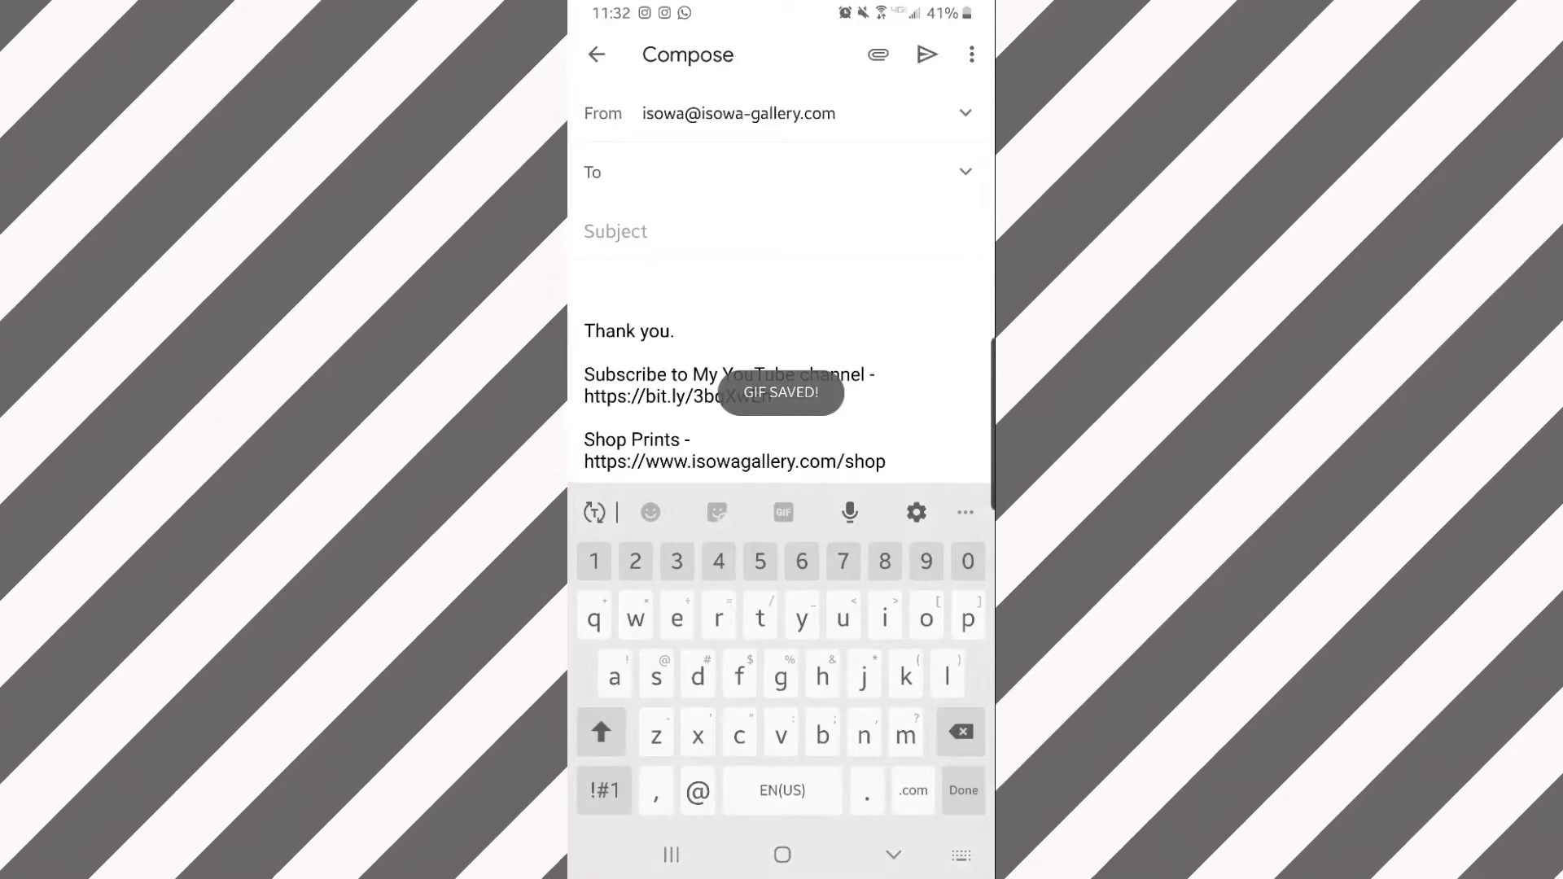
# Step: Address the email to your own account and enter the subject 'Gif yass'
pyautogui.write('is')
pyautogui.click(698, 171)
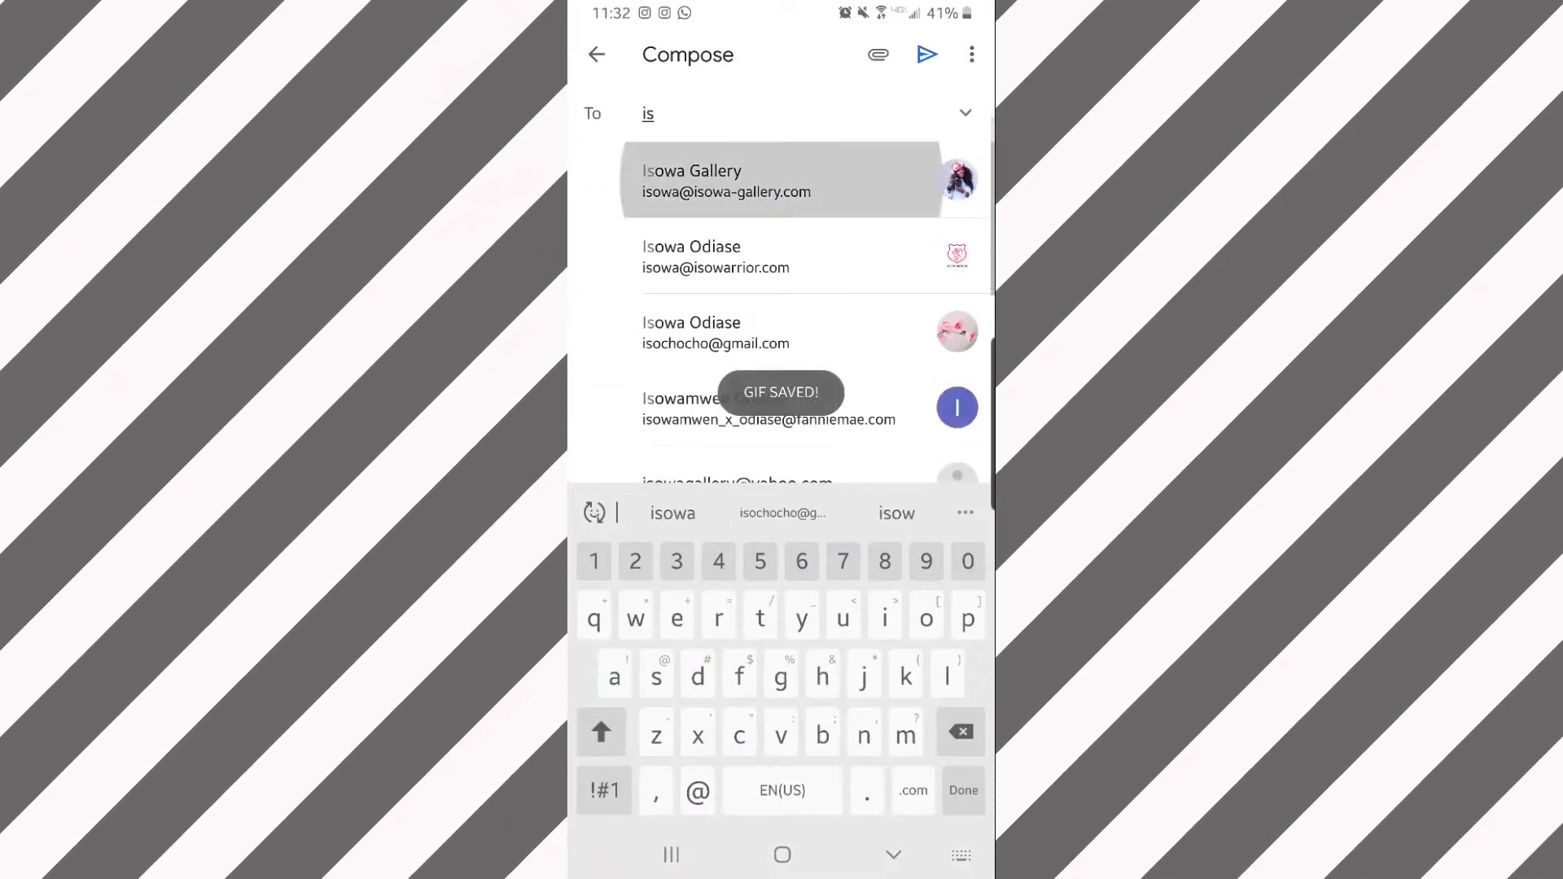
pyautogui.write('Gif')
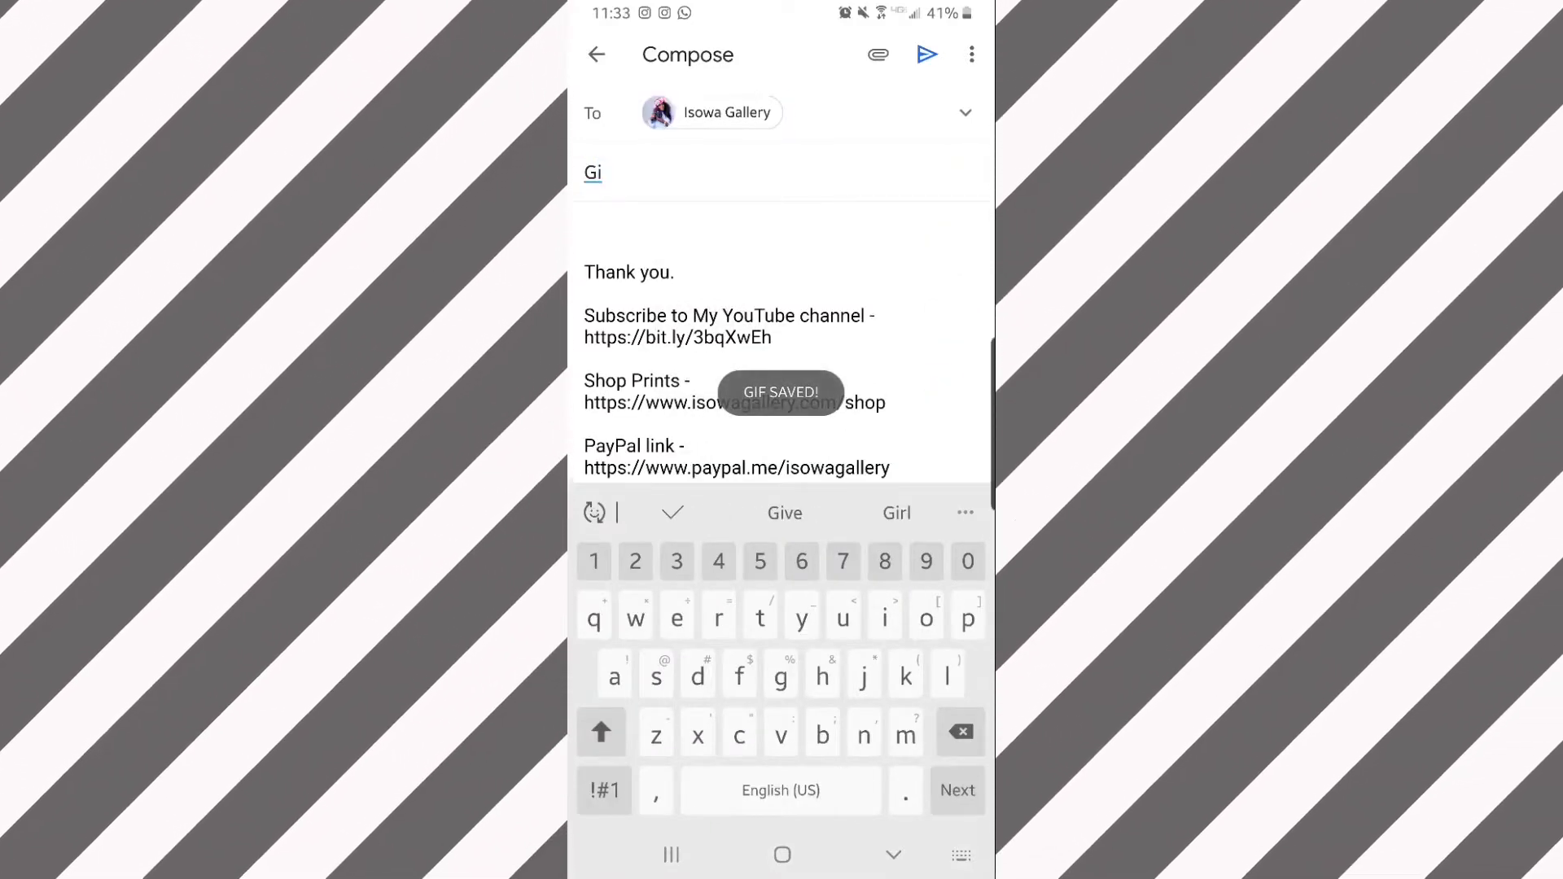
pyautogui.write(' yass')
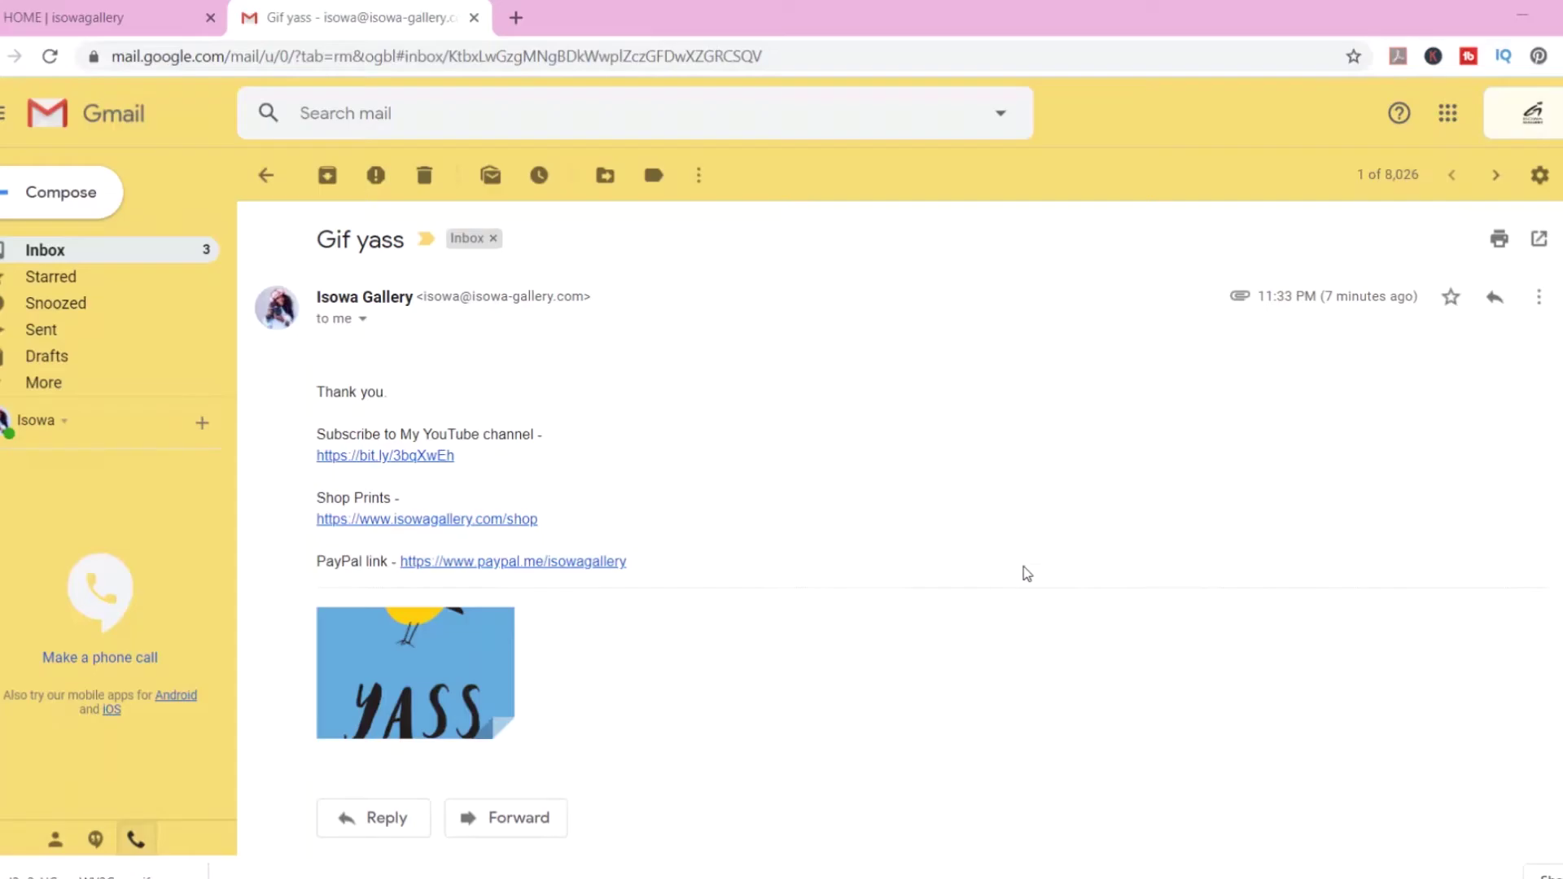
# Step: Open the Downloads folder from the File Explorer taskbar jump list
pyautogui.moveTo(343, 733)
pyautogui.rightClick(578, 878)
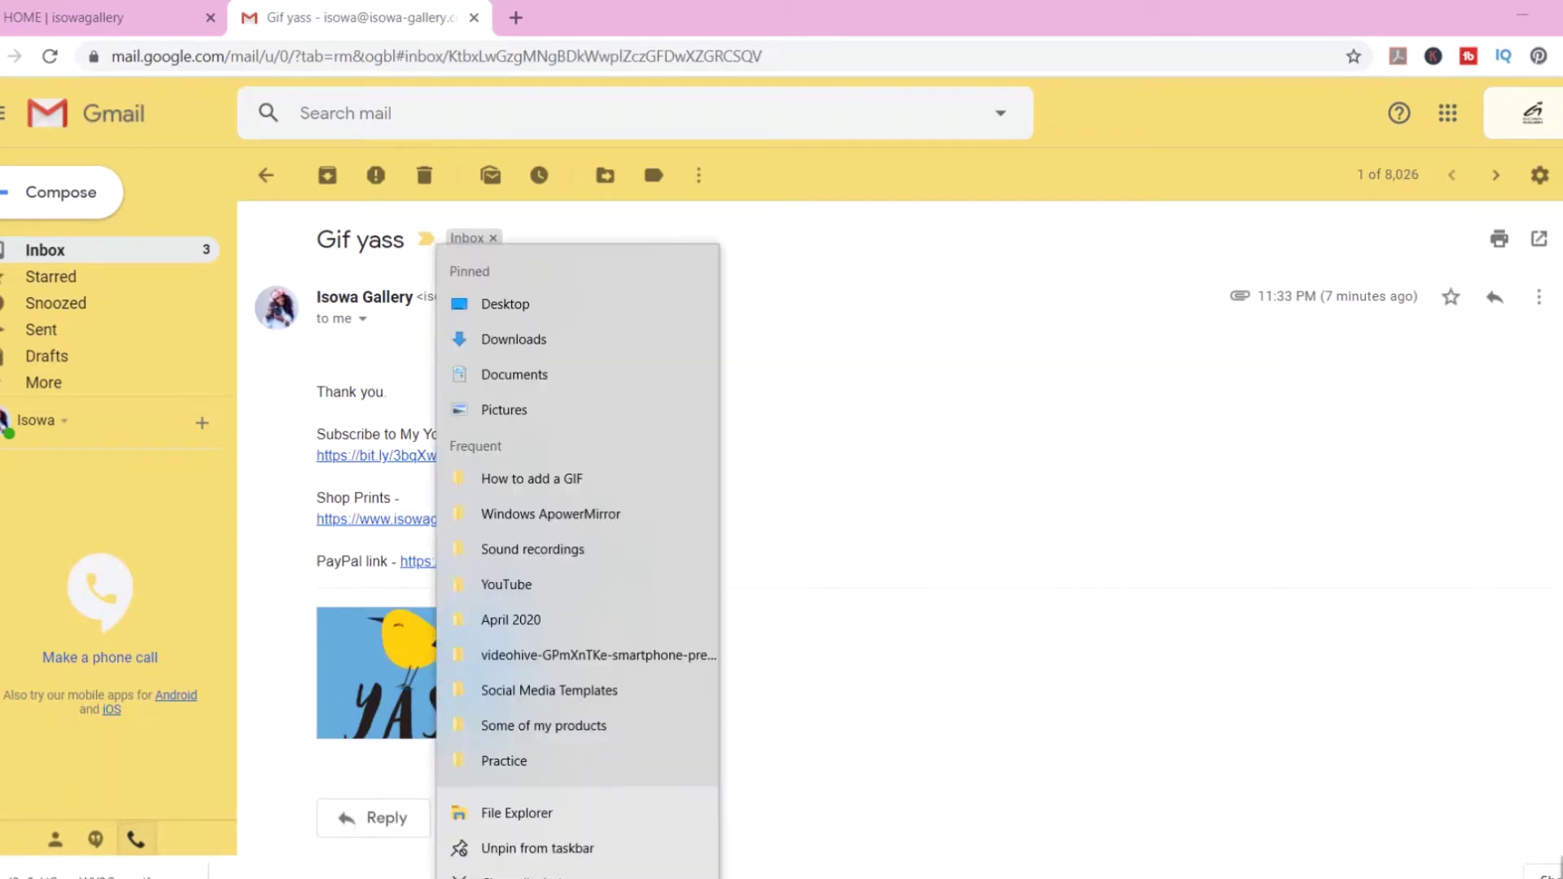
pyautogui.click(521, 339)
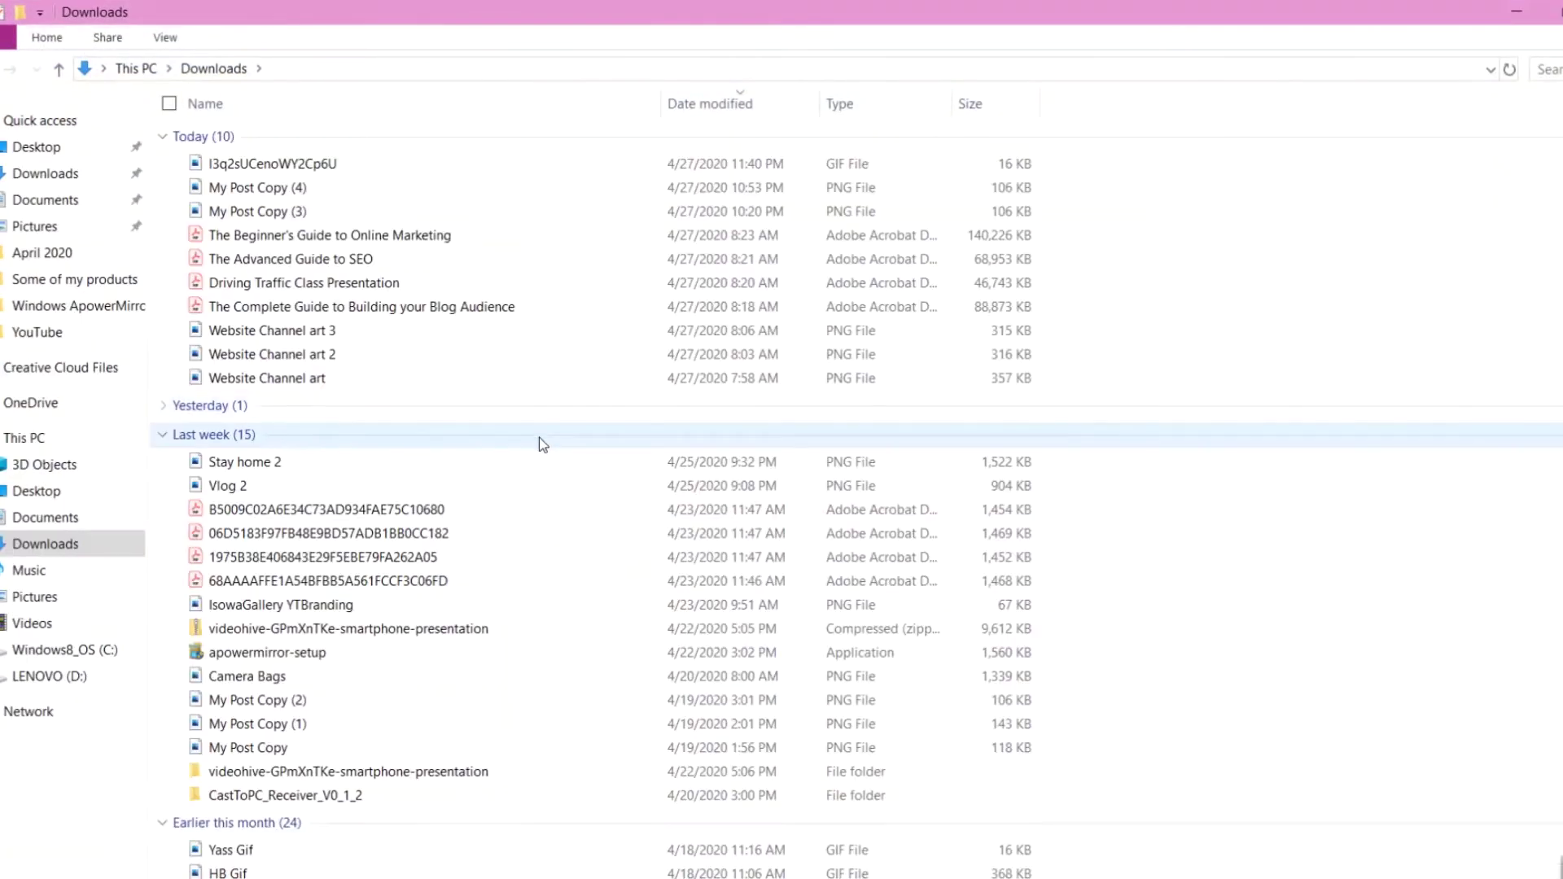
# Step: Rename the downloaded GIF to 'yass gif', accepting 'yass gif (2)', and minimize Explorer
pyautogui.rightClick(266, 167)
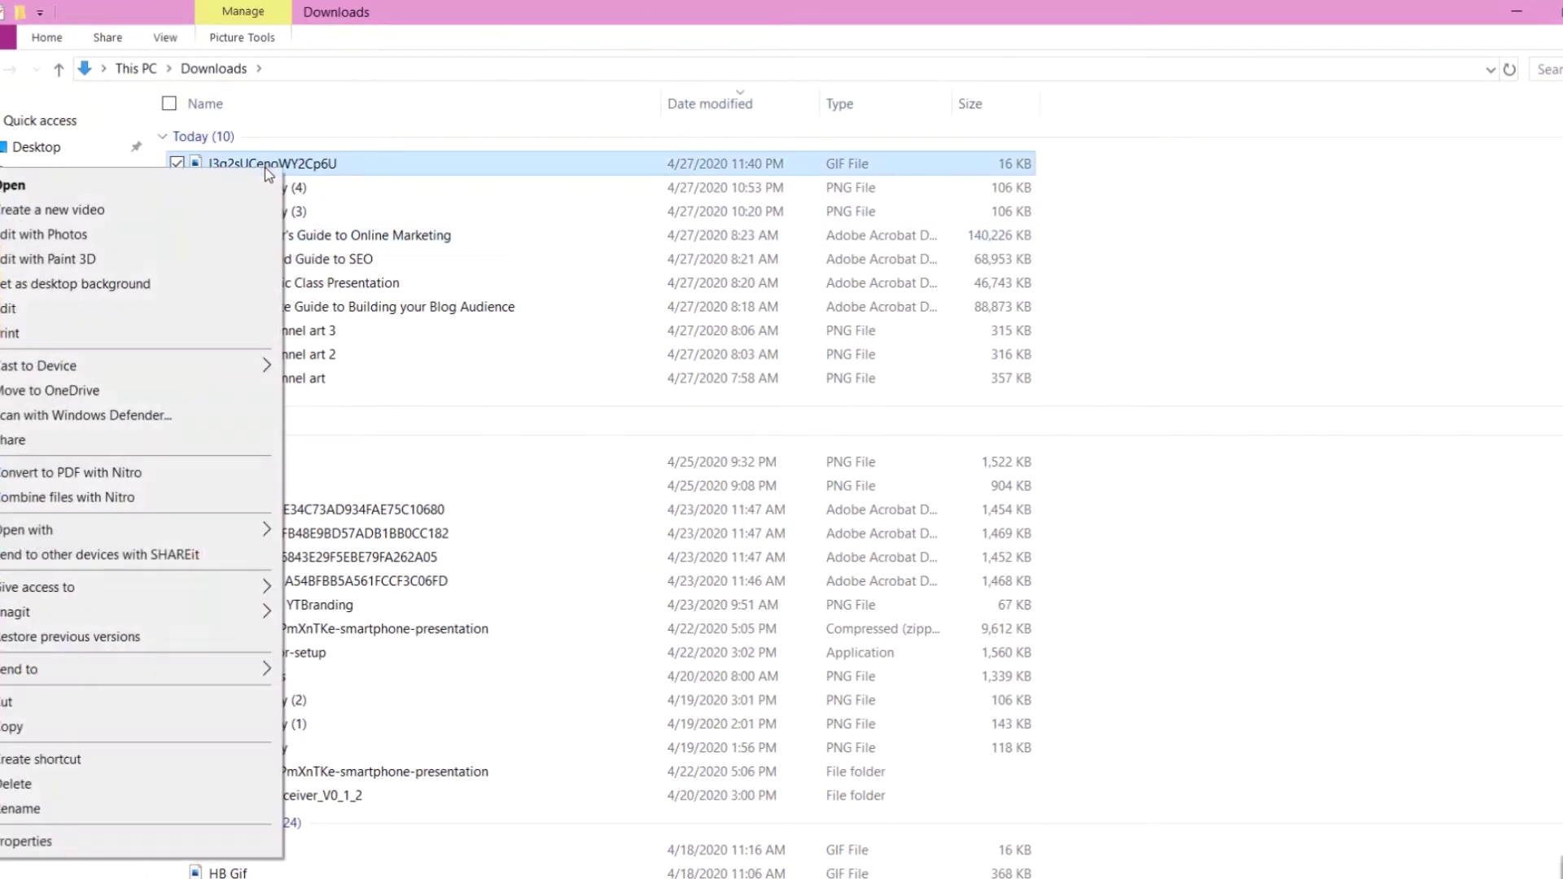
pyautogui.click(25, 809)
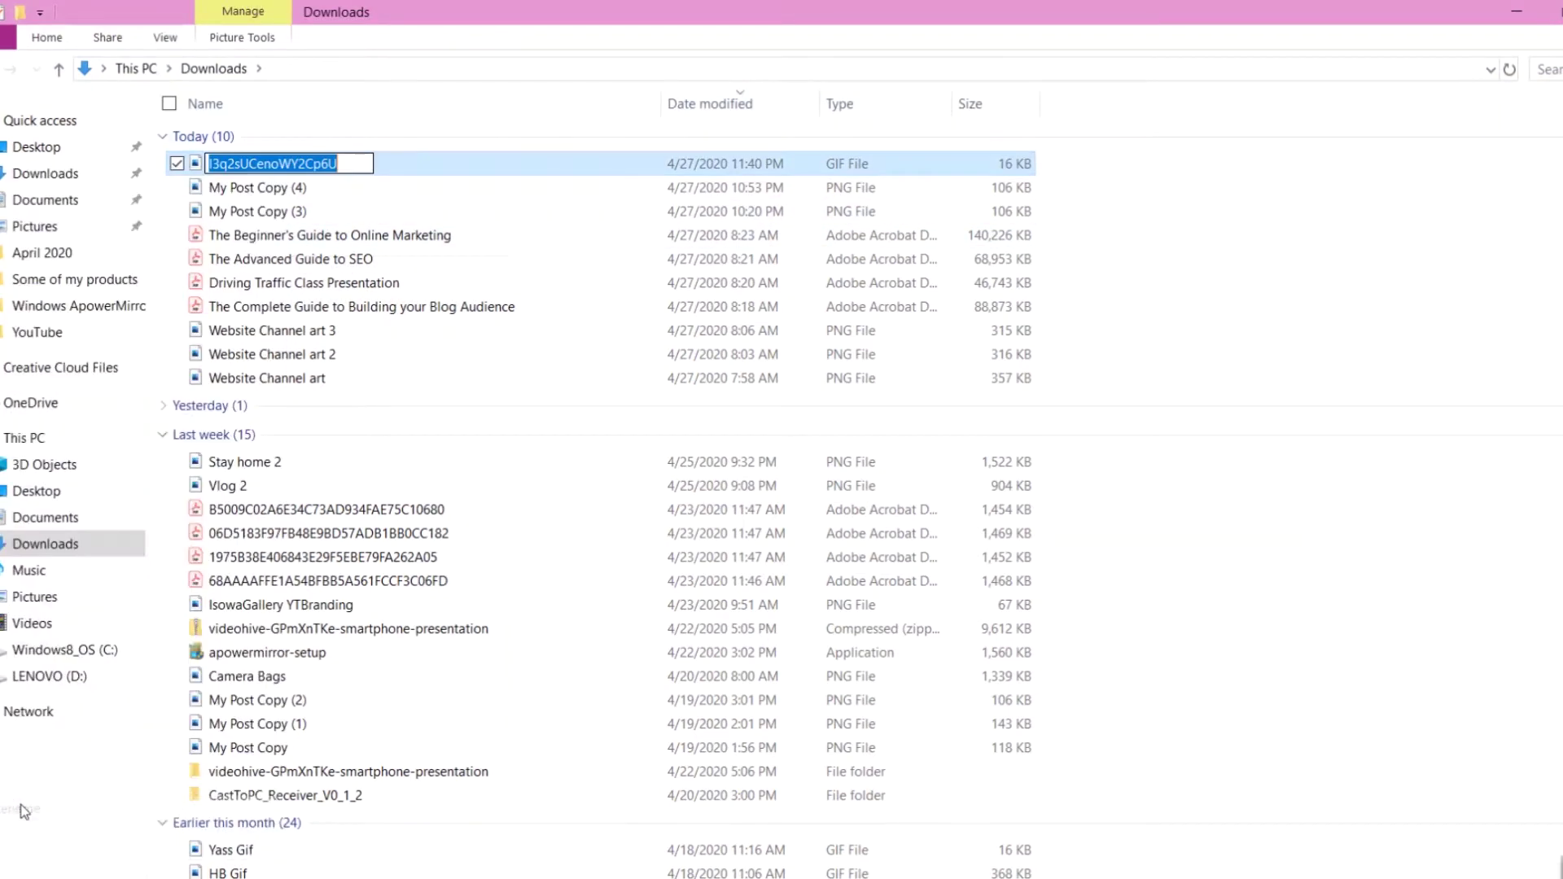
pyautogui.write('yass')
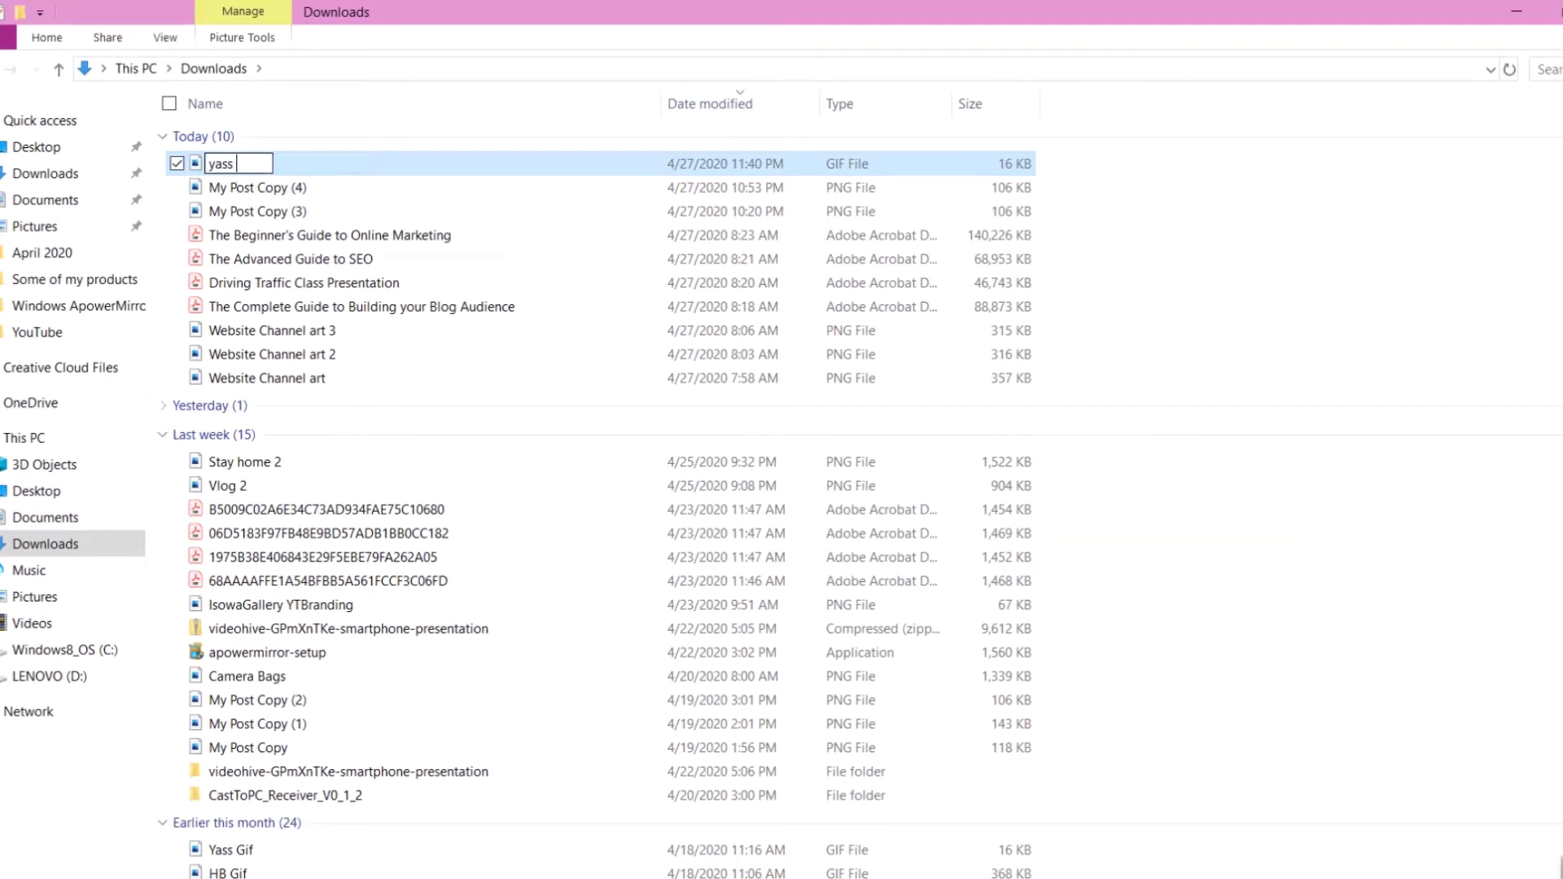
pyautogui.write(' gif')
pyautogui.press('Return')
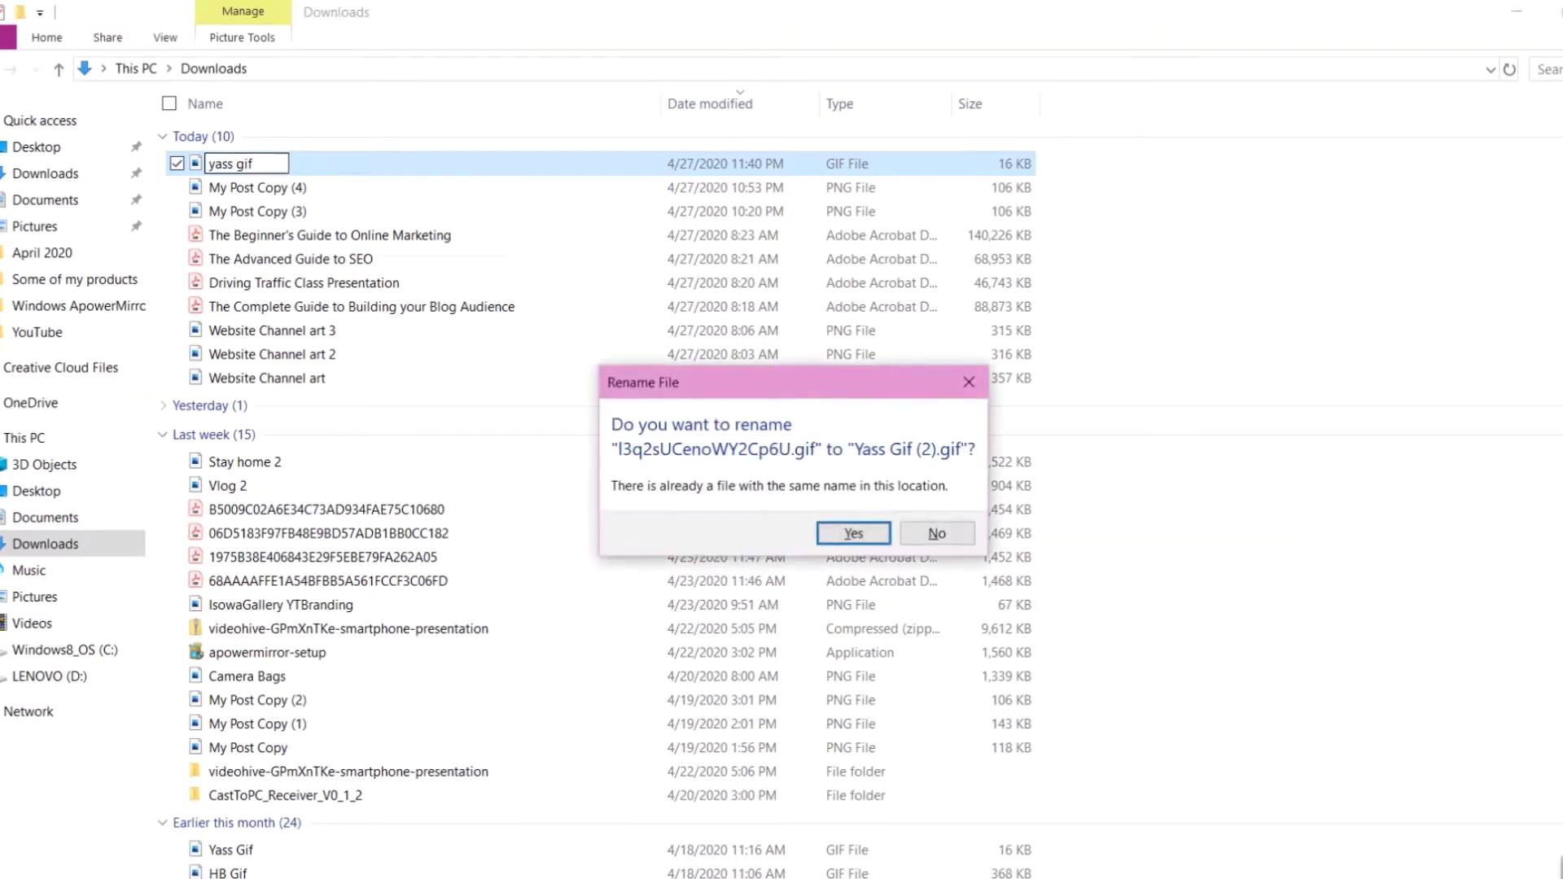
pyautogui.click(853, 533)
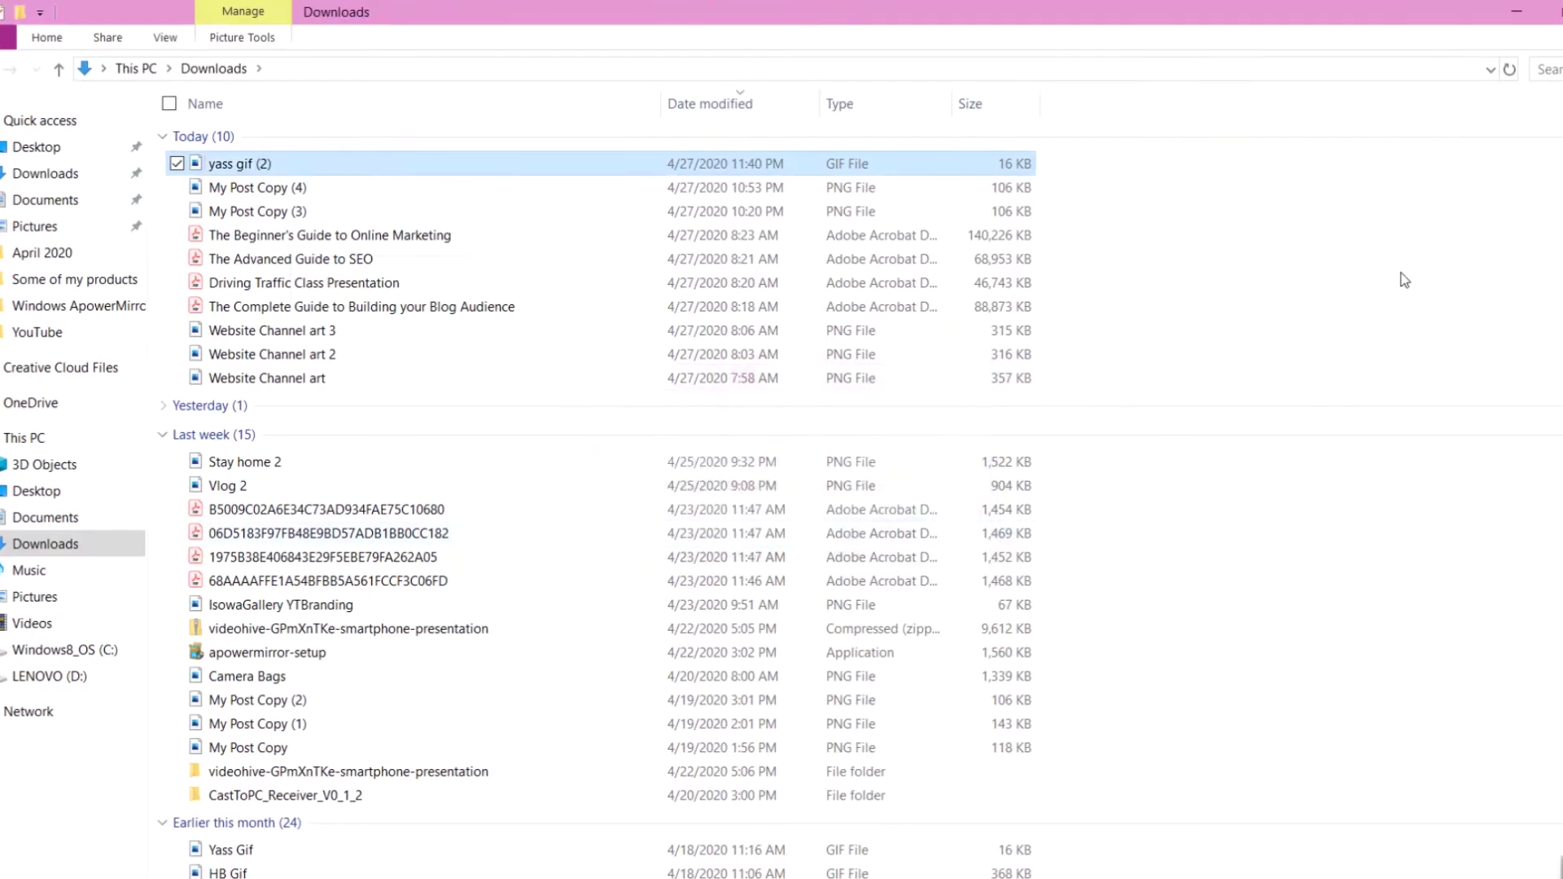
pyautogui.click(1527, 8)
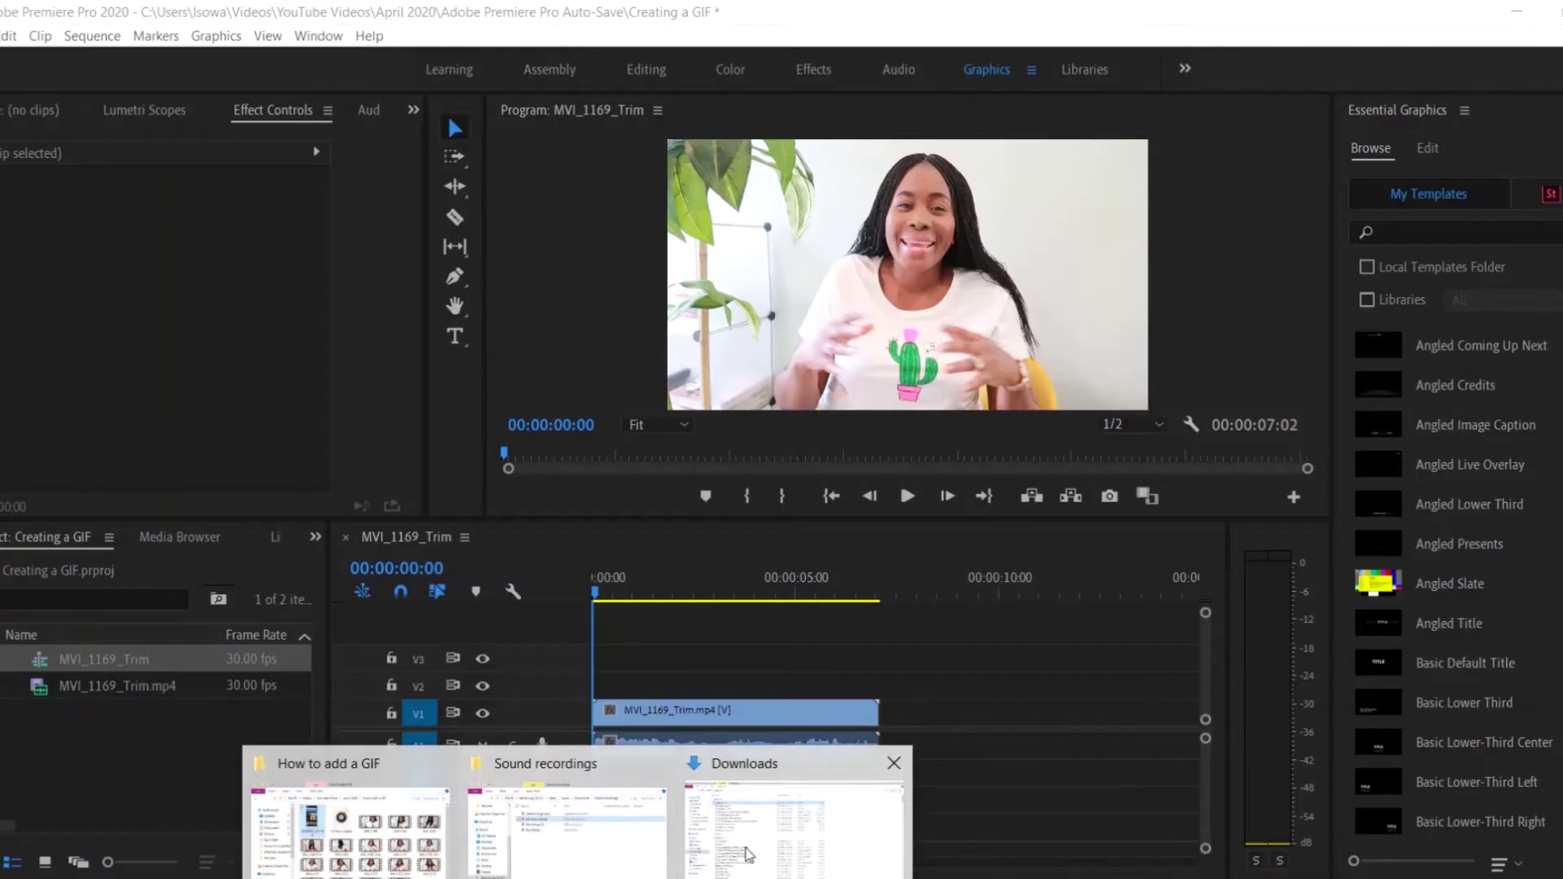
# Step: Drag 'yass gif (2)' from the Downloads window into Premiere's Project panel
pyautogui.click(785, 814)
pyautogui.click(1551, 11)
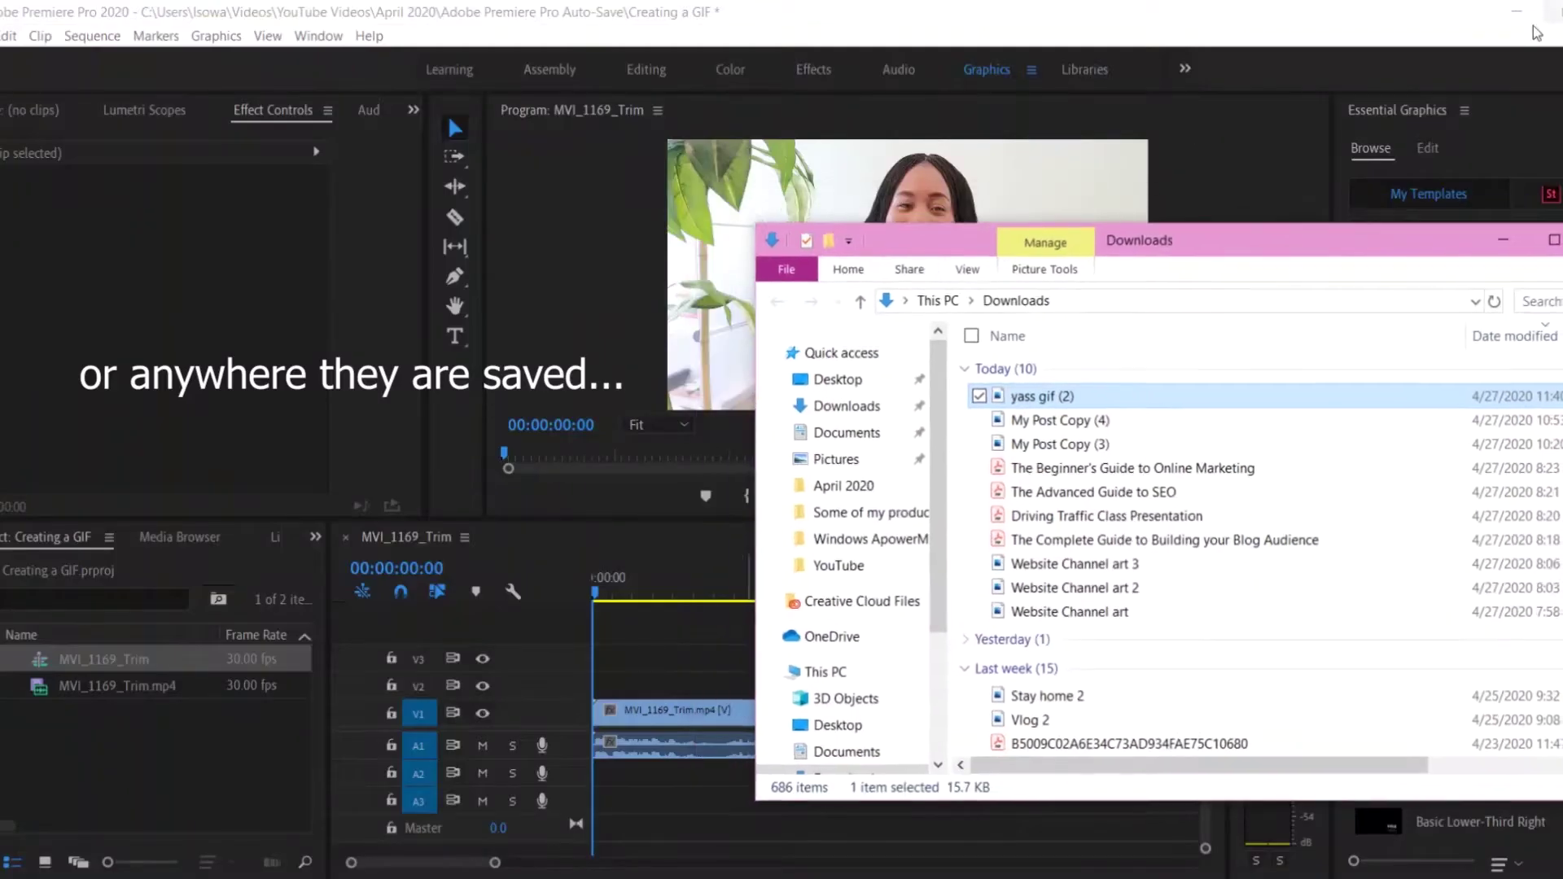
pyautogui.moveTo(1050, 407); pyautogui.dragTo(196, 764)
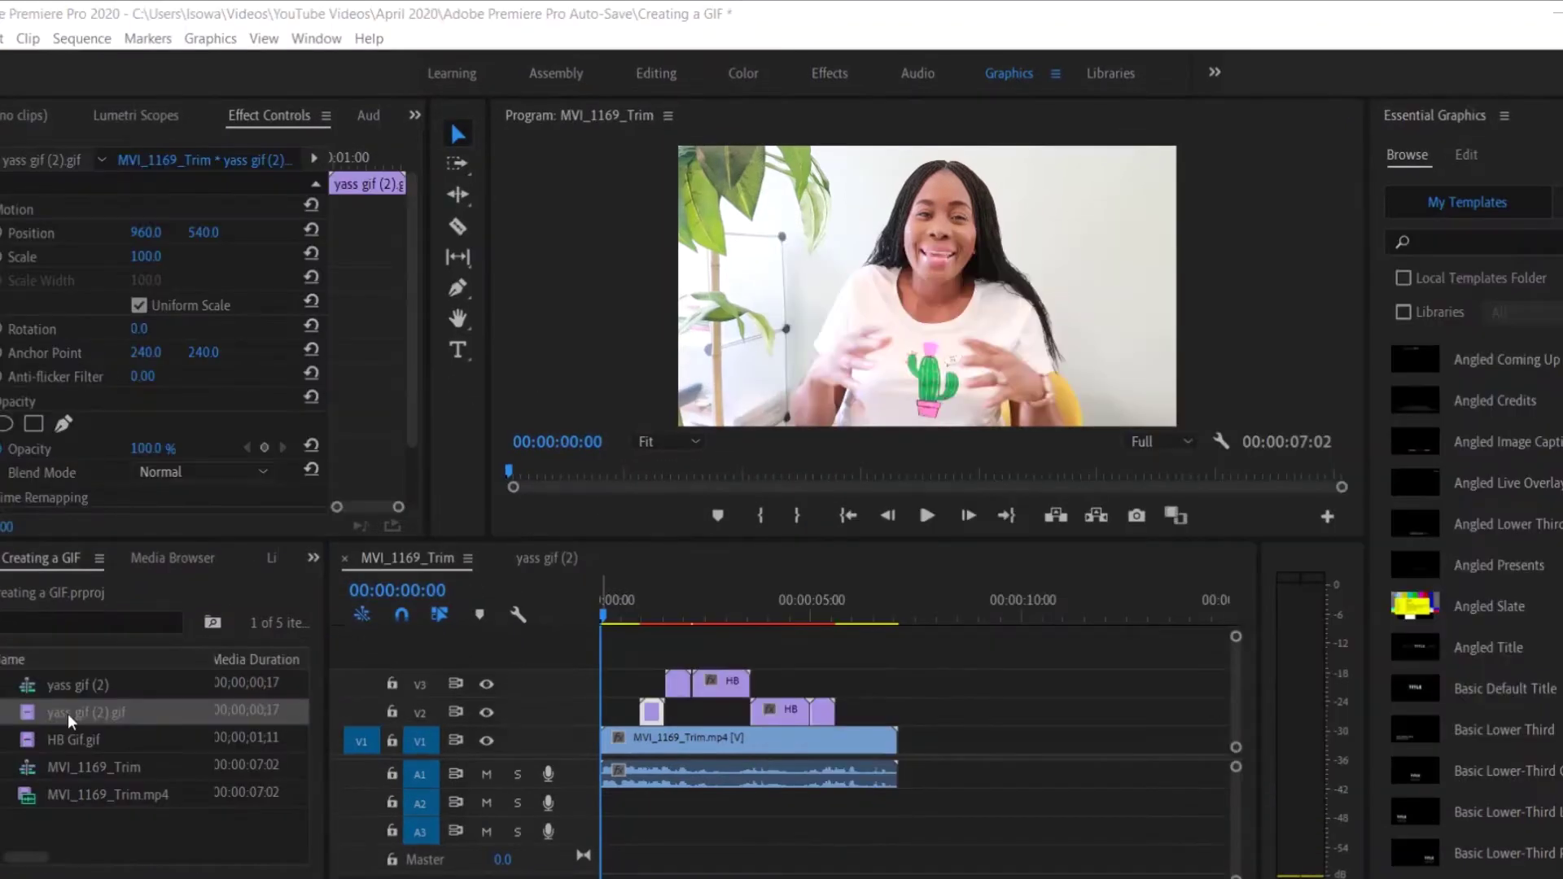
pyautogui.click(67, 713)
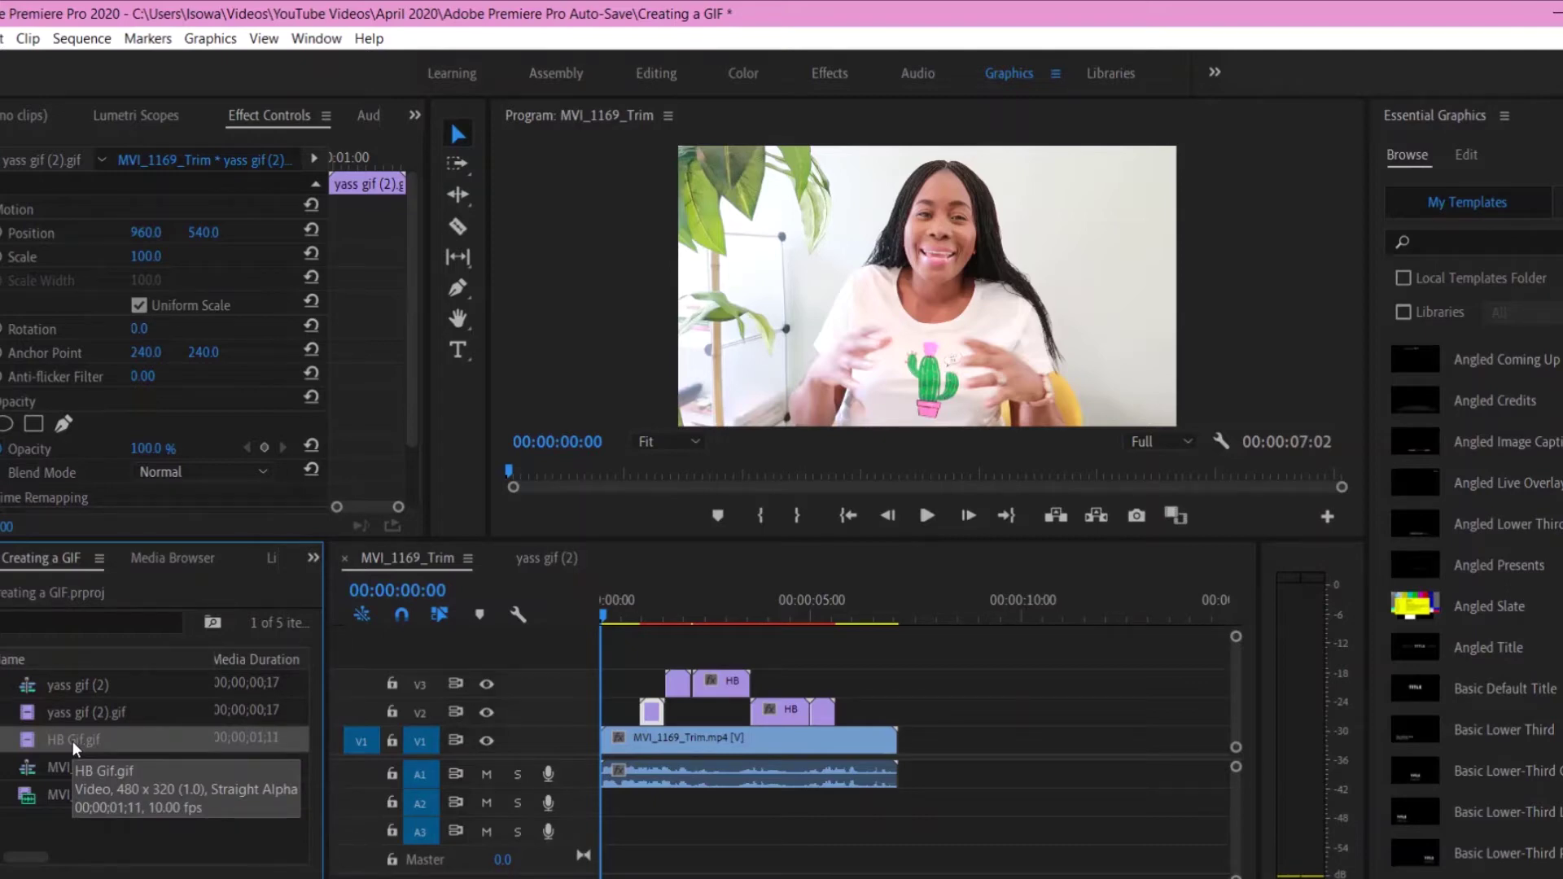
# Step: Place yass gif (2) on track V2 after HB, preview, and select the first YASS clip
pyautogui.click(61, 713)
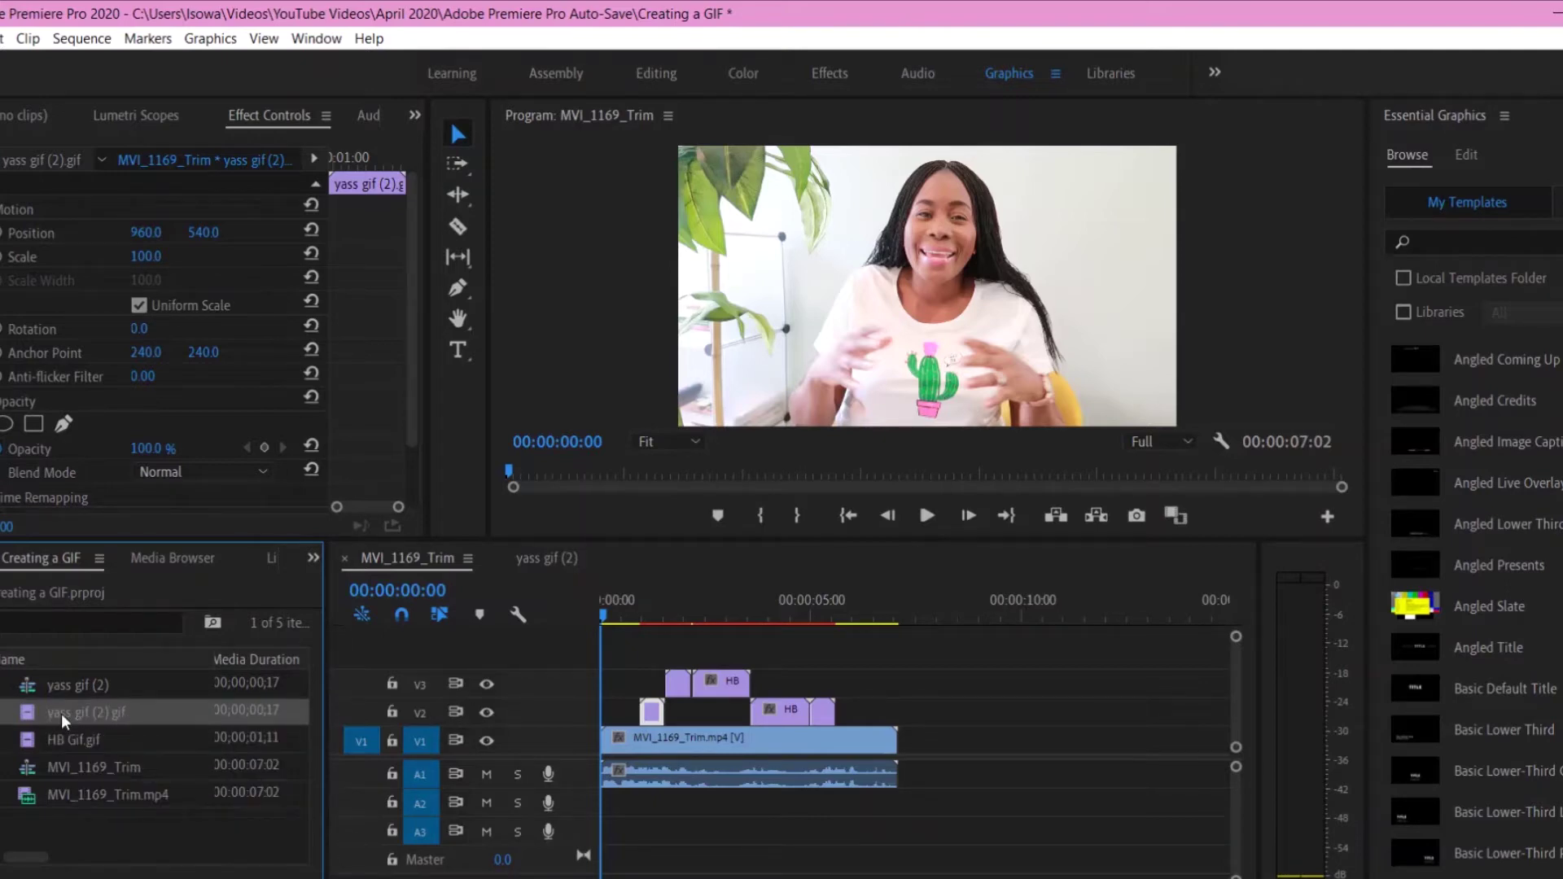
pyautogui.moveTo(61, 713); pyautogui.dragTo(853, 706)
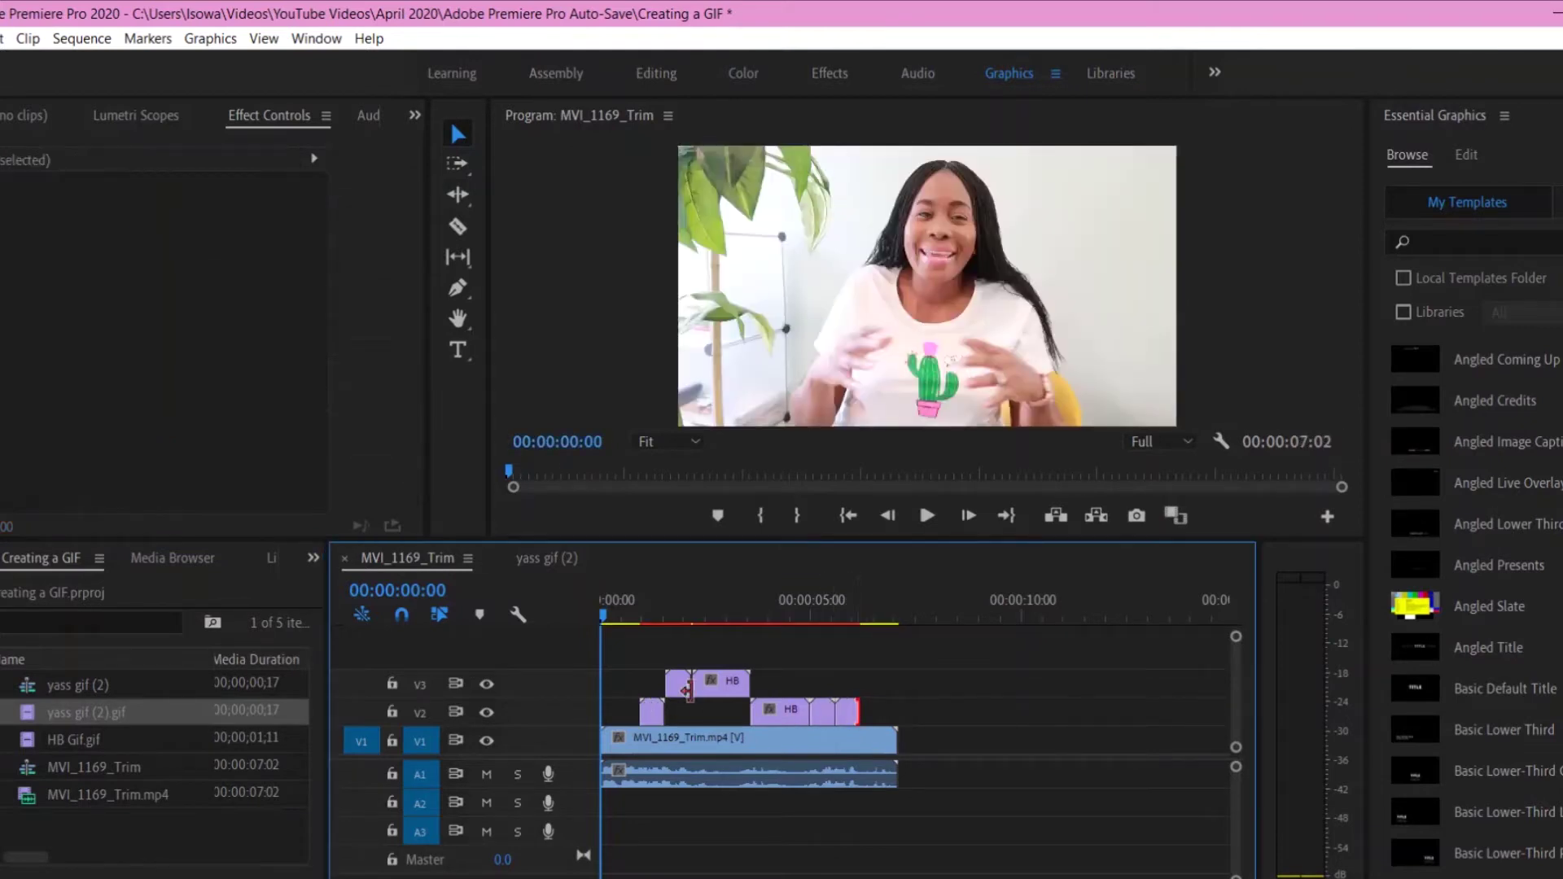
pyautogui.moveTo(603, 618)
pyautogui.mouseDown()
pyautogui.moveTo(855, 631)
pyautogui.moveTo(627, 633)
pyautogui.mouseUp()
pyautogui.click(652, 716)
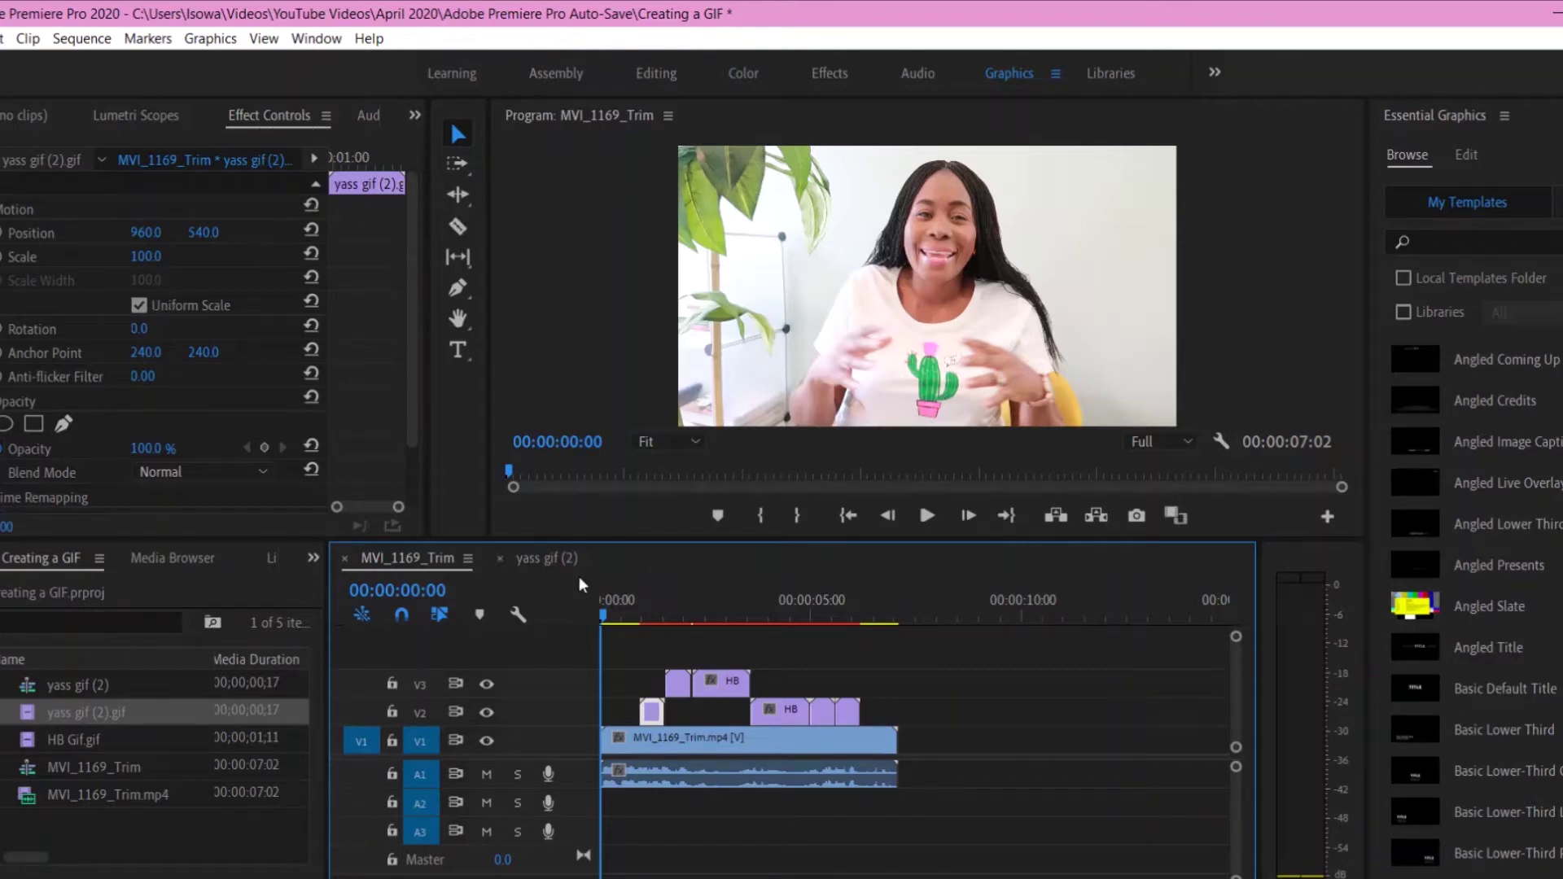
# Step: Scale the V2 YASS overlay to 96 and position it at 426, 412 in the upper left
pyautogui.moveTo(601, 616); pyautogui.dragTo(656, 612)
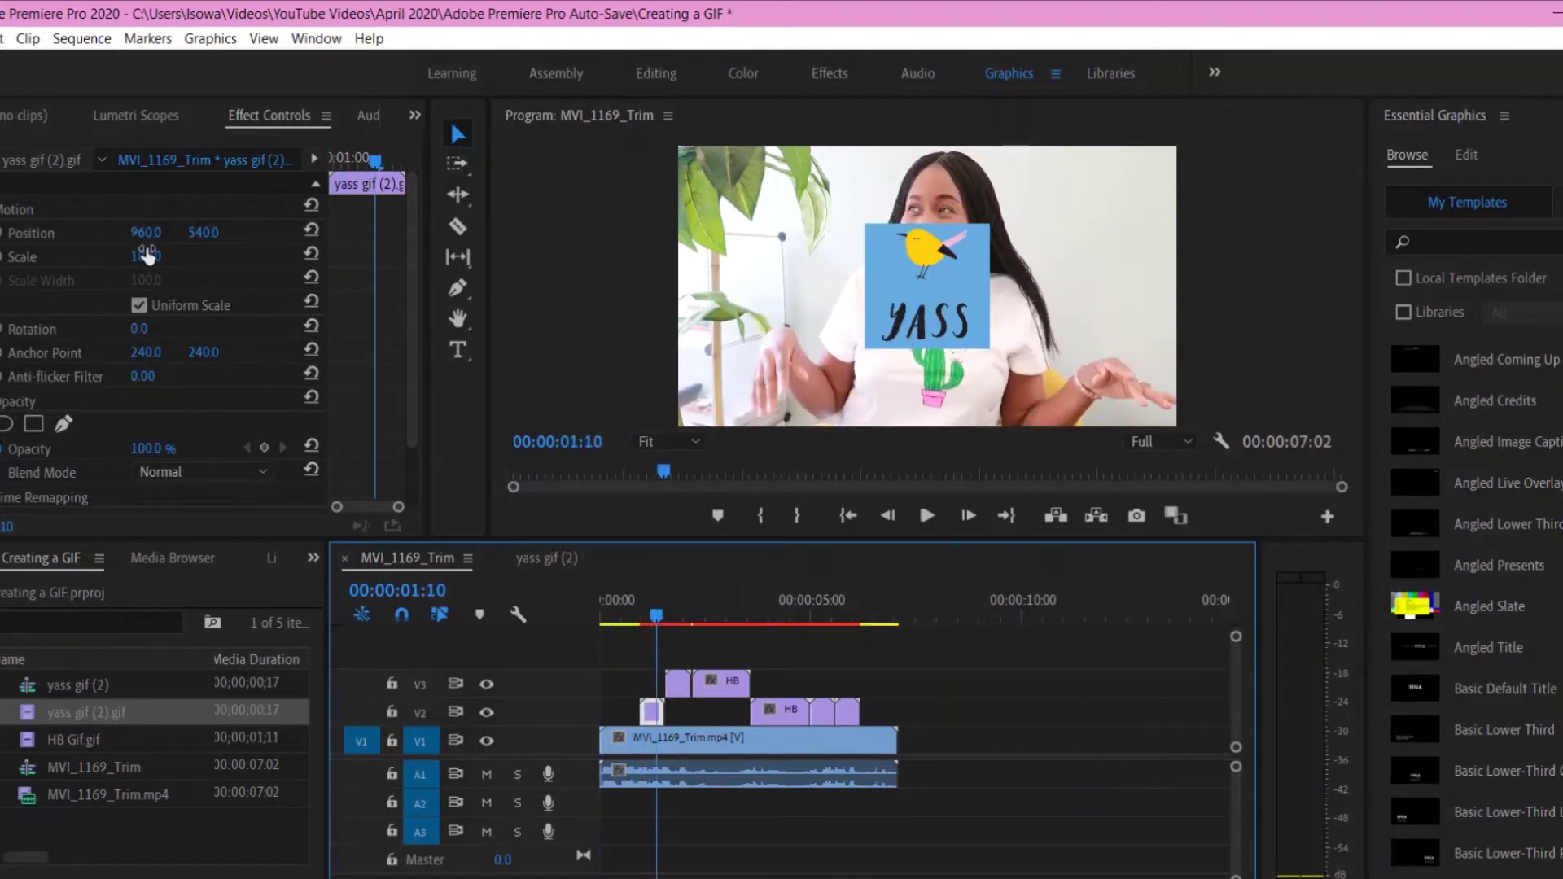
pyautogui.moveTo(147, 266); pyautogui.dragTo(290, 232)
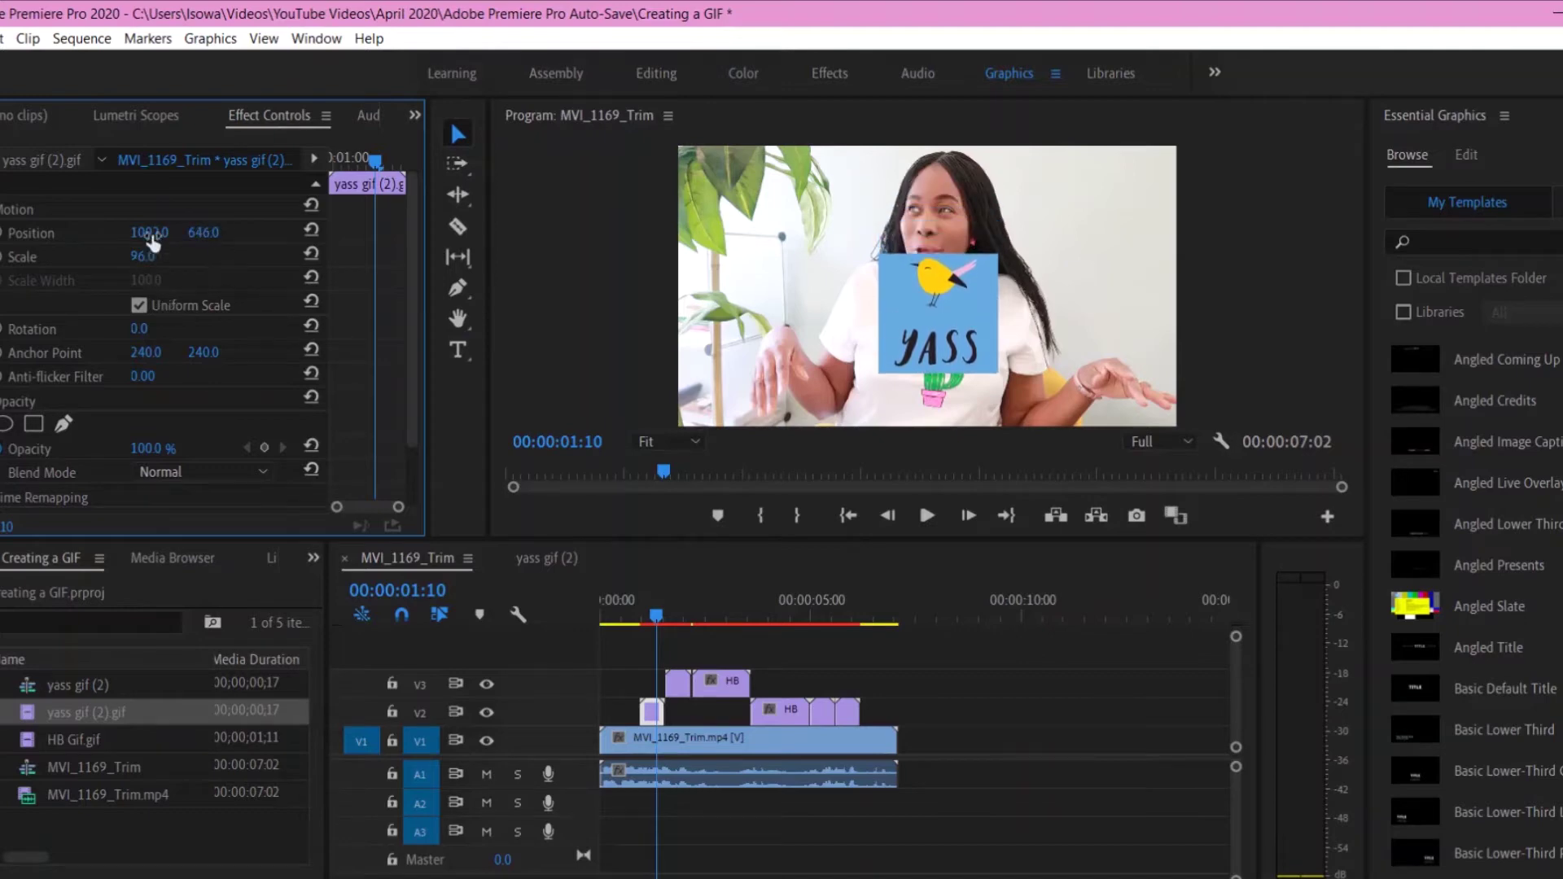
pyautogui.moveTo(148, 233); pyautogui.dragTo(69, 233)
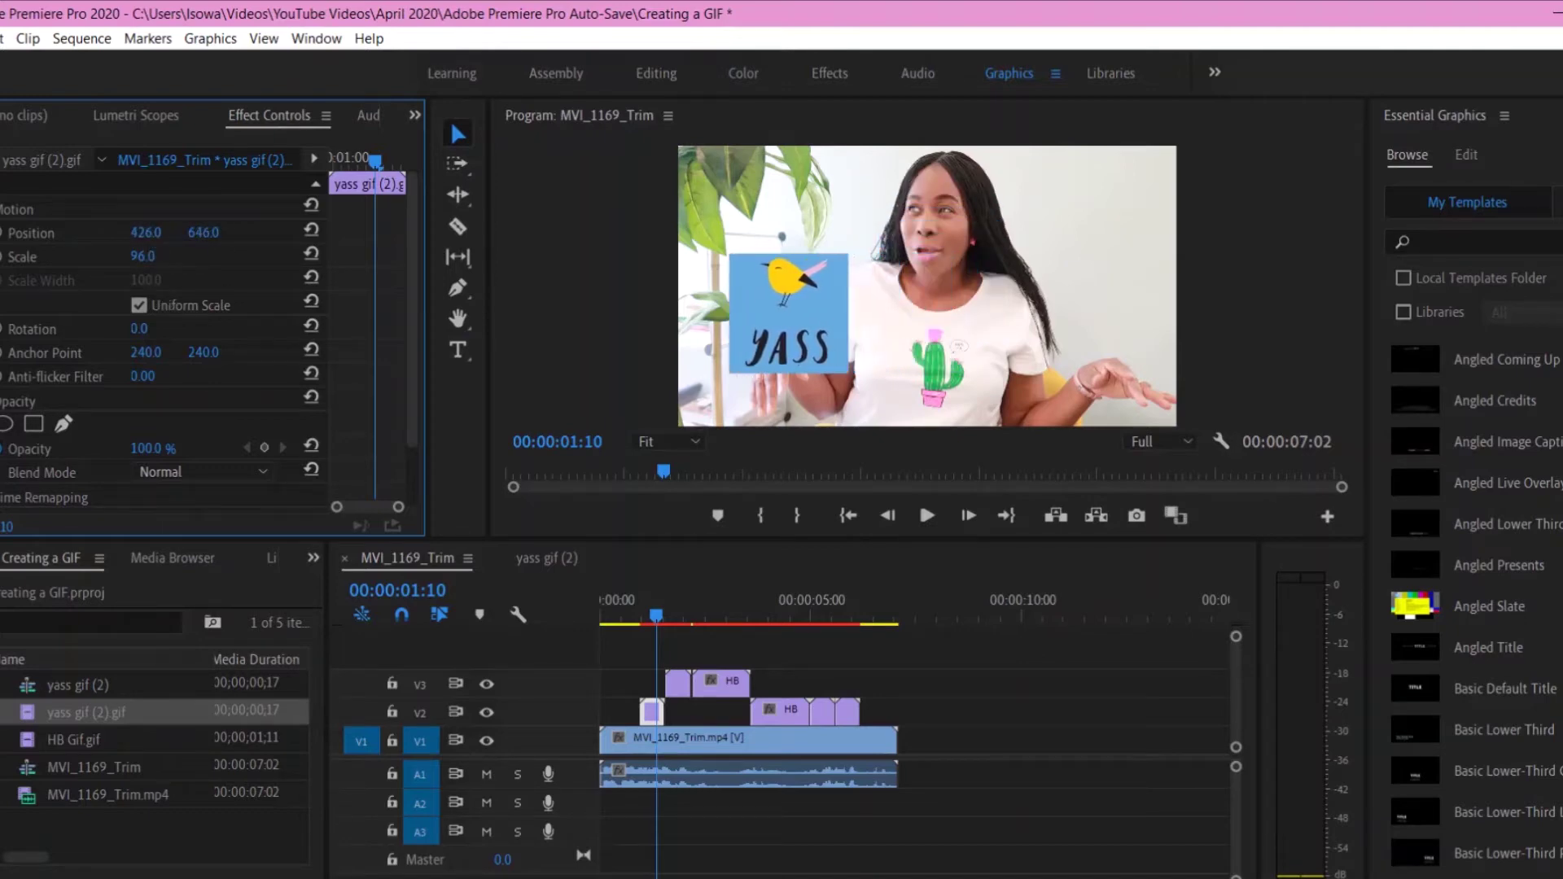
pyautogui.moveTo(203, 232); pyautogui.dragTo(161, 232)
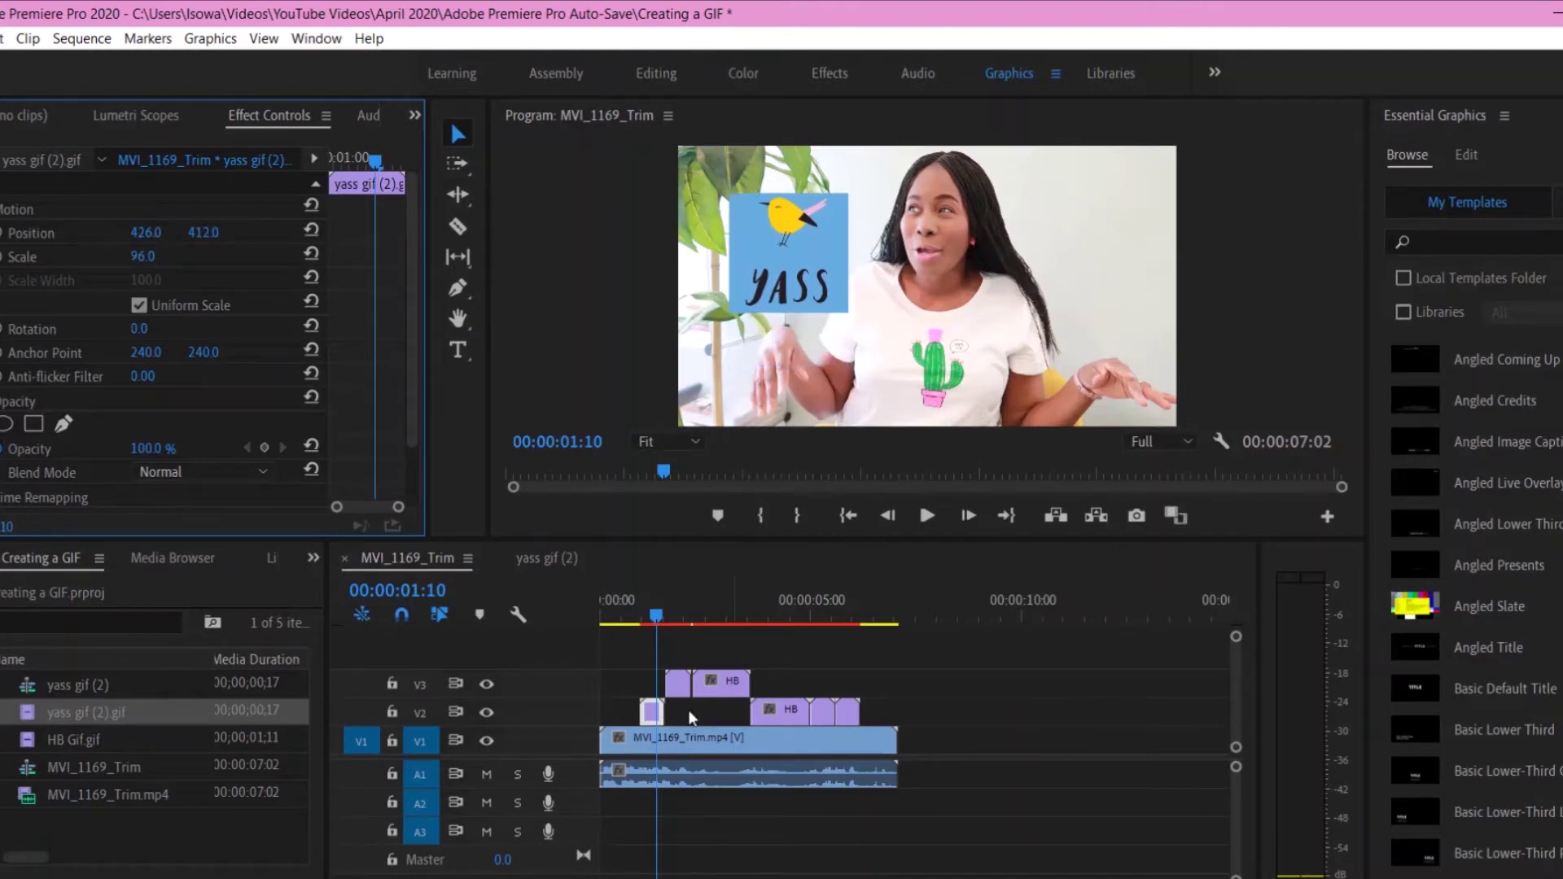
# Step: Scale the V3 YASS overlay to 62 and position it at 1628, 243 in the upper right
pyautogui.moveTo(664, 613); pyautogui.dragTo(682, 620)
pyautogui.click(679, 684)
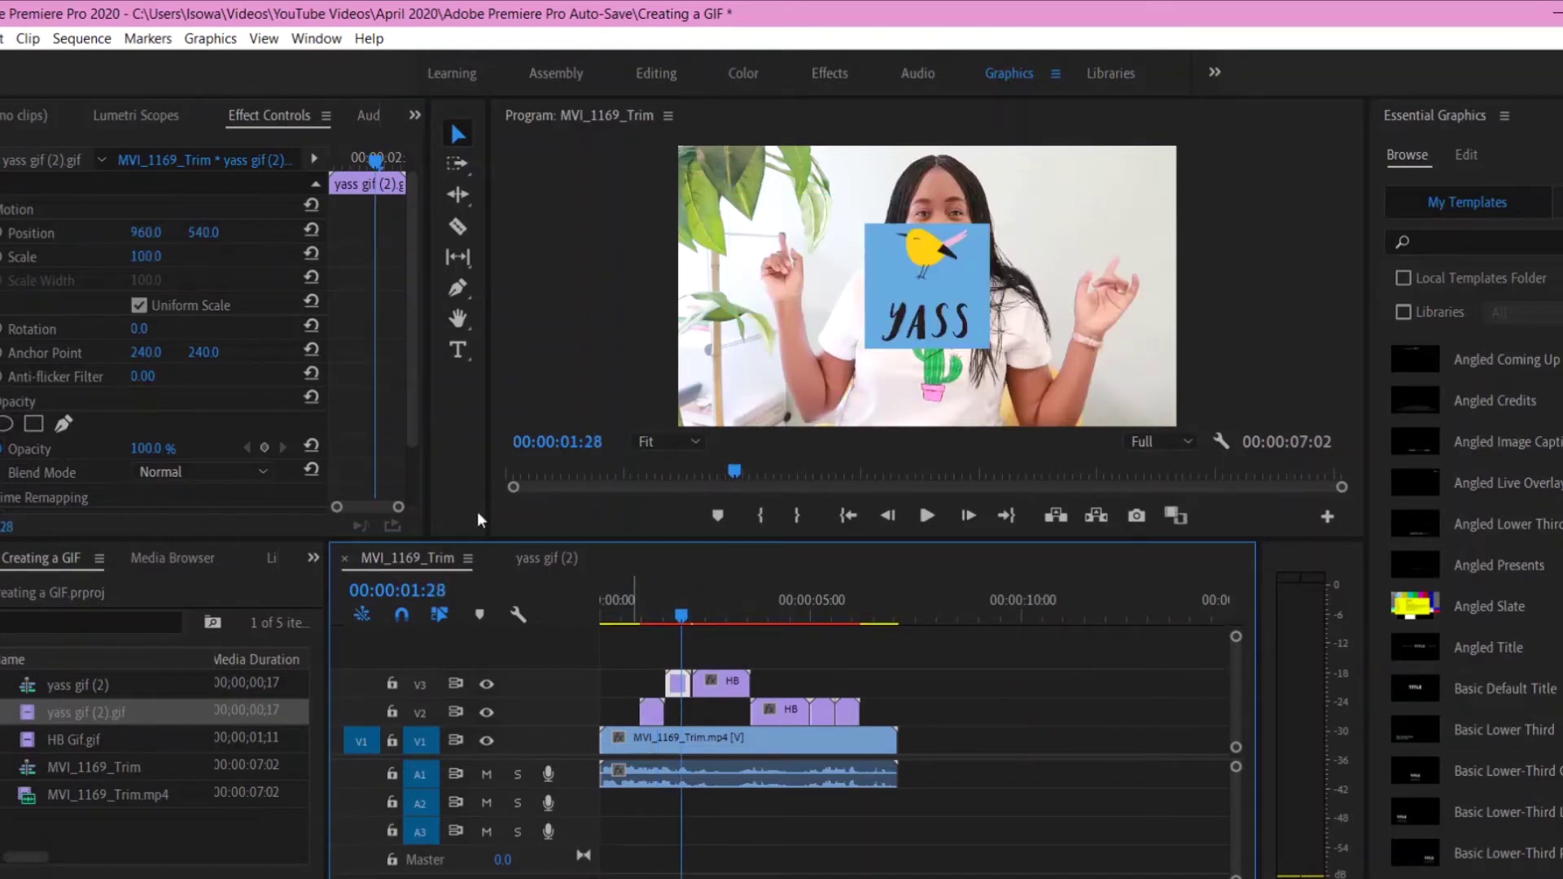
pyautogui.moveTo(145, 259); pyautogui.dragTo(687, 233)
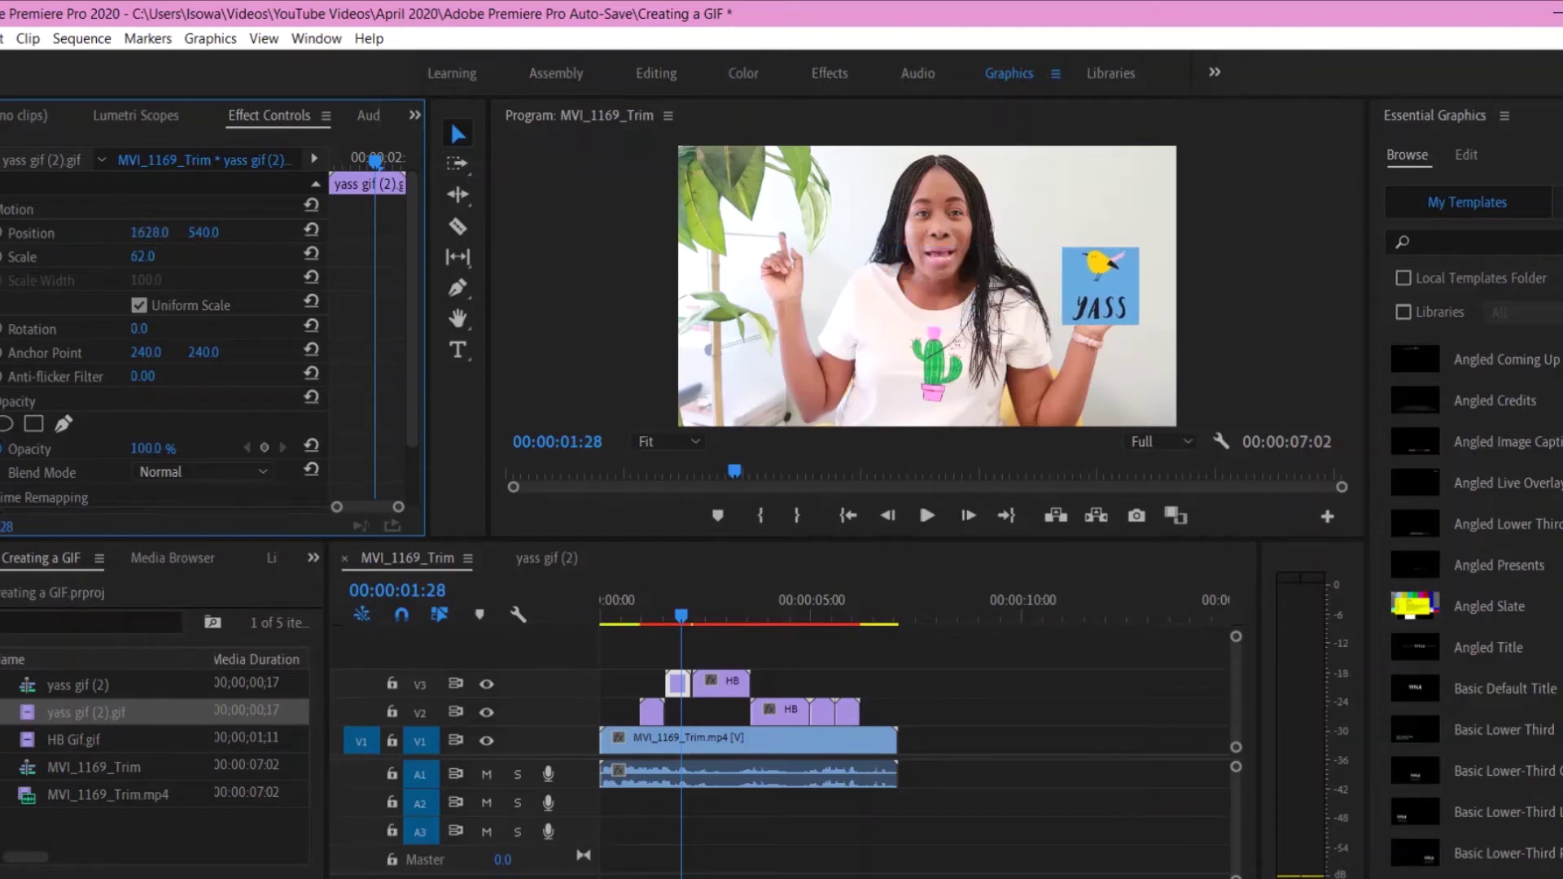
pyautogui.moveTo(204, 234); pyautogui.dragTo(50, 234)
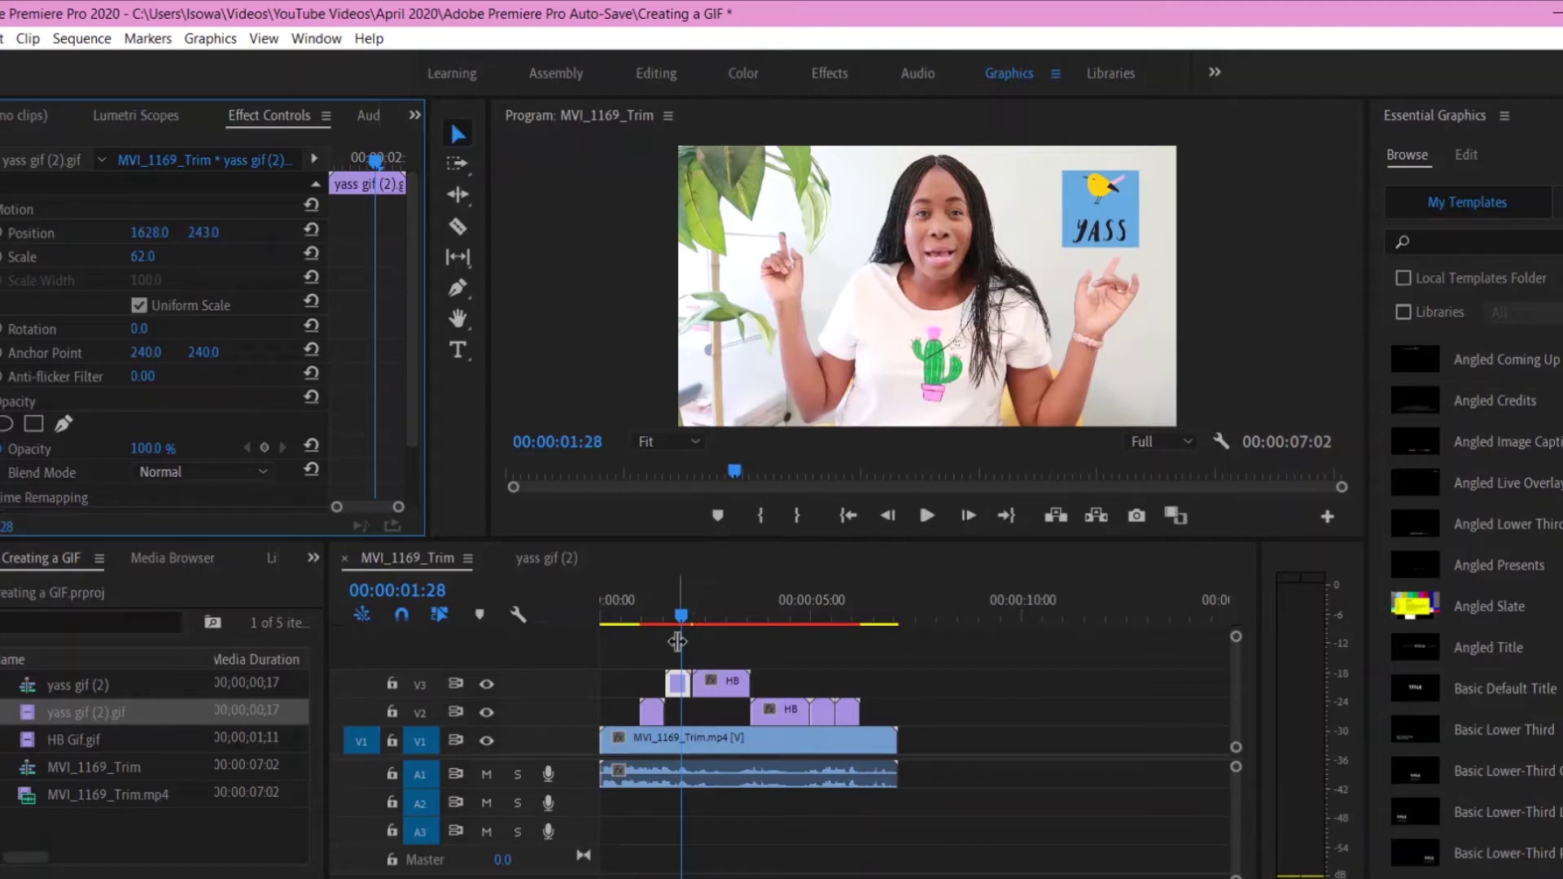
pyautogui.click(735, 623)
# Step: Shrink the Happy Birthday overlay on V3 to 78% and shift it right to X 1614
pyautogui.click(732, 682)
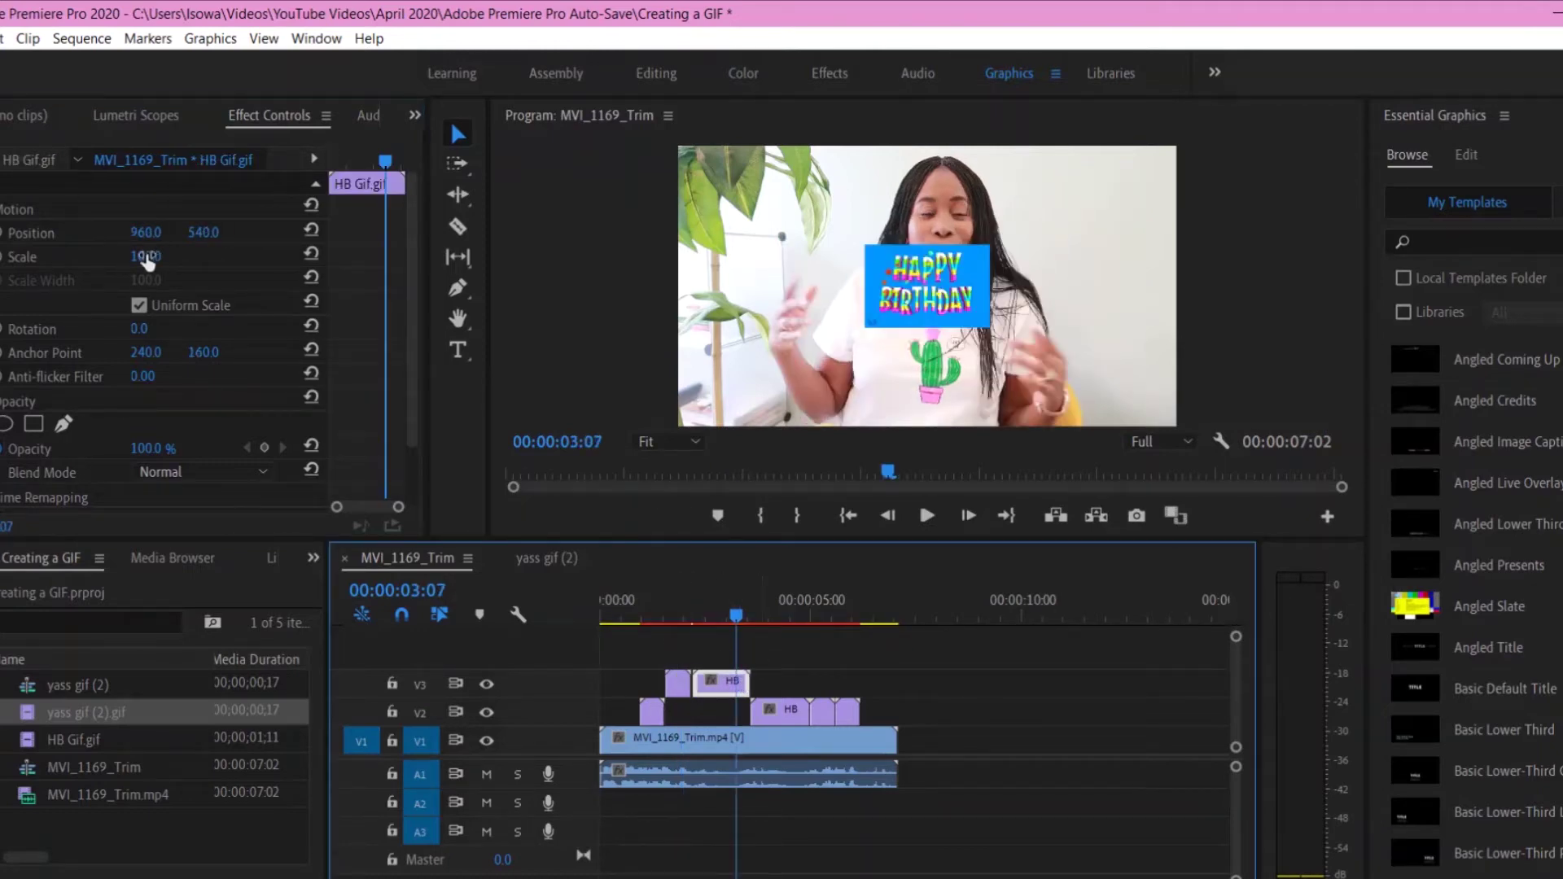
pyautogui.moveTo(135, 265); pyautogui.dragTo(192, 232)
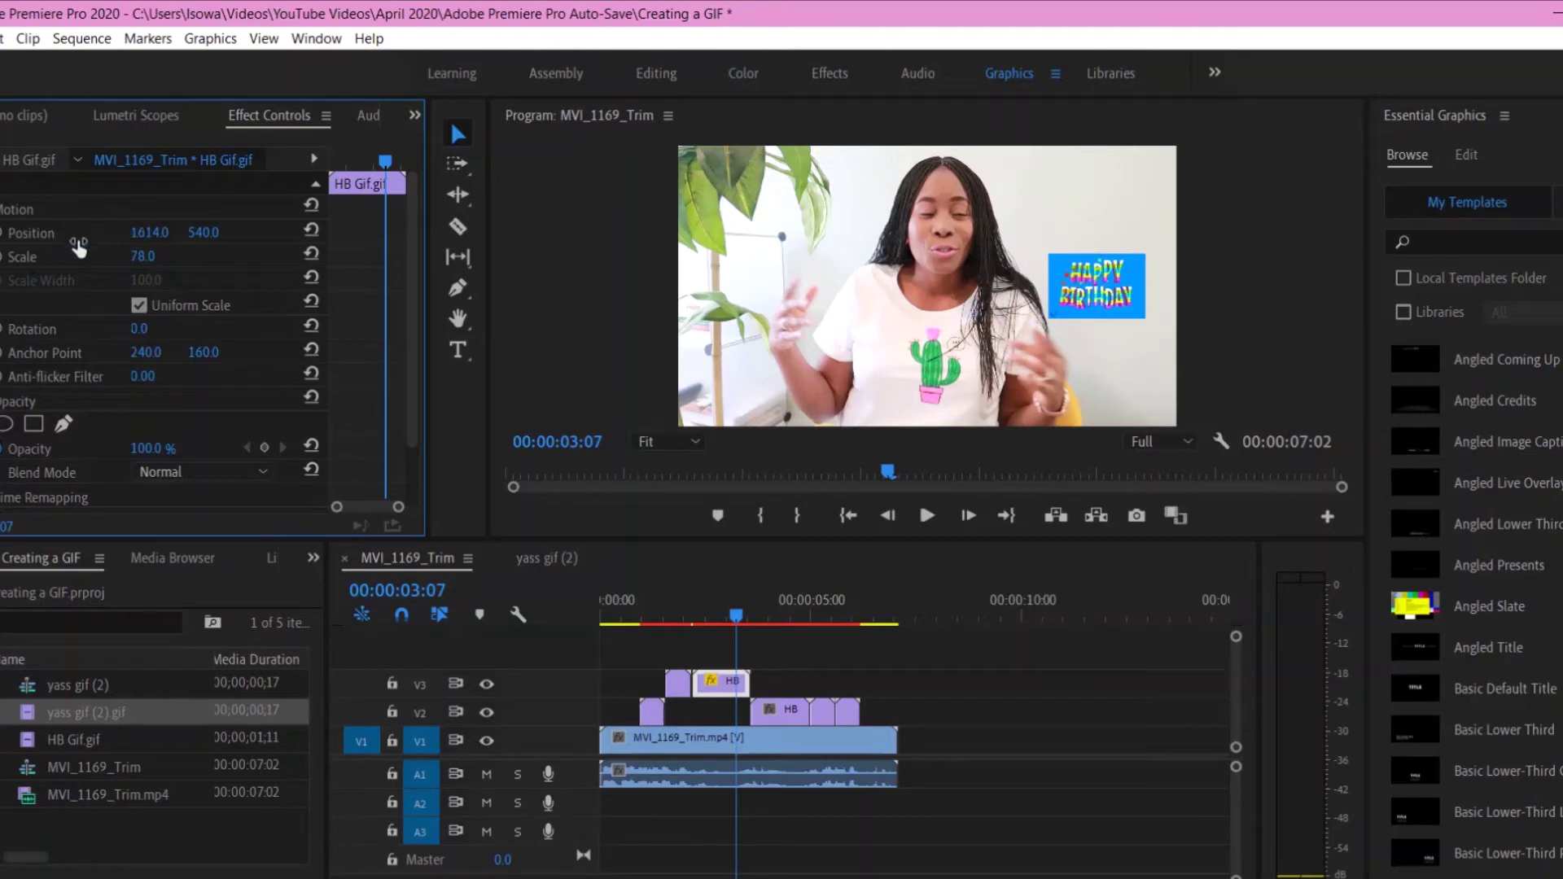
pyautogui.moveTo(747, 635); pyautogui.dragTo(790, 624)
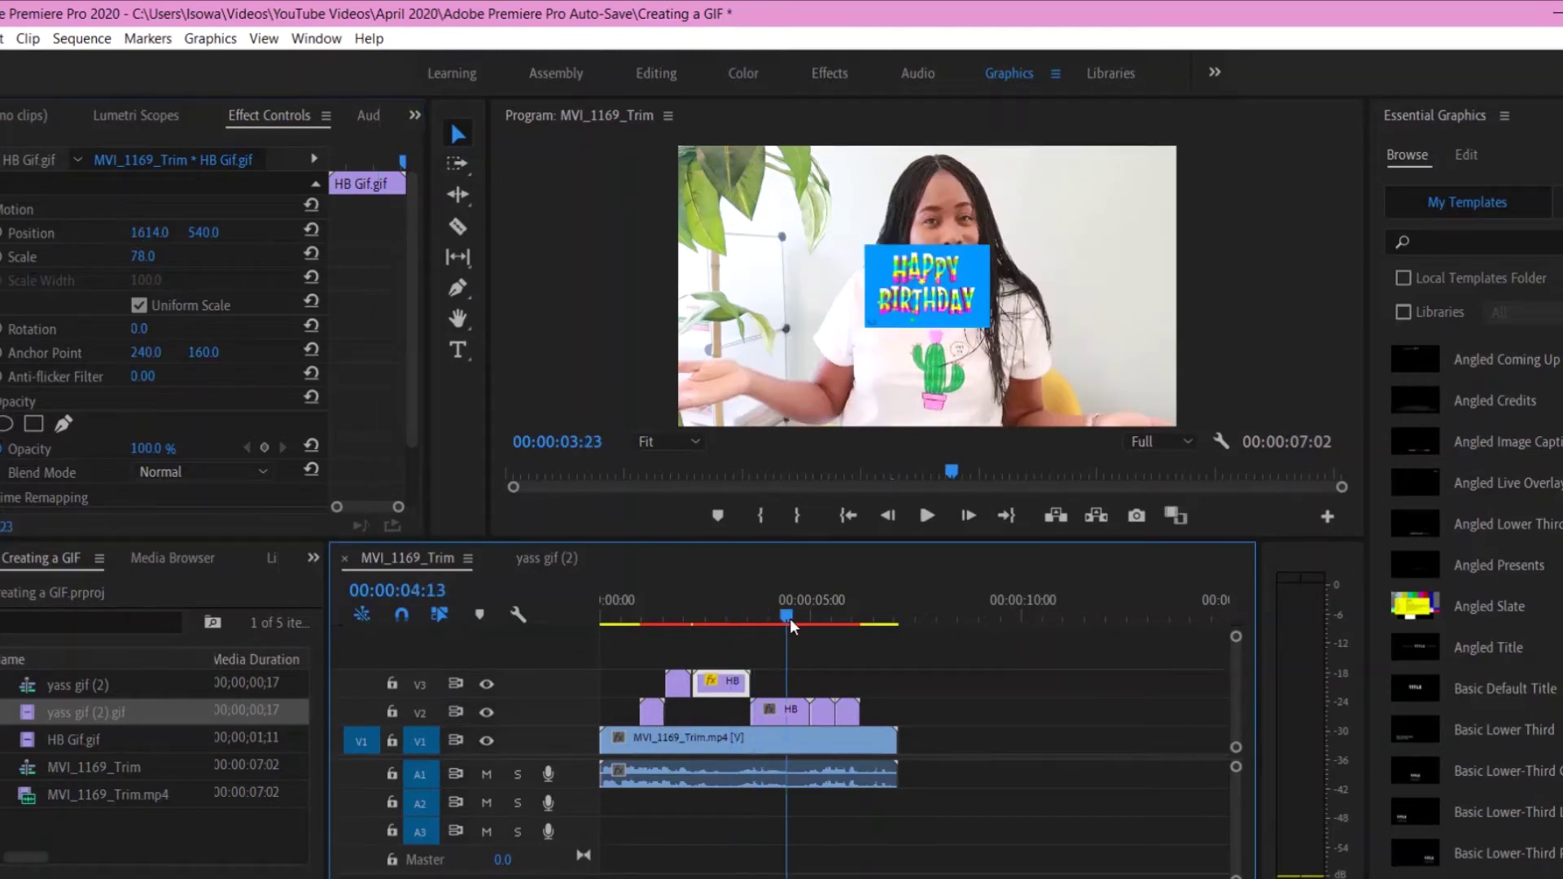
pyautogui.click(773, 713)
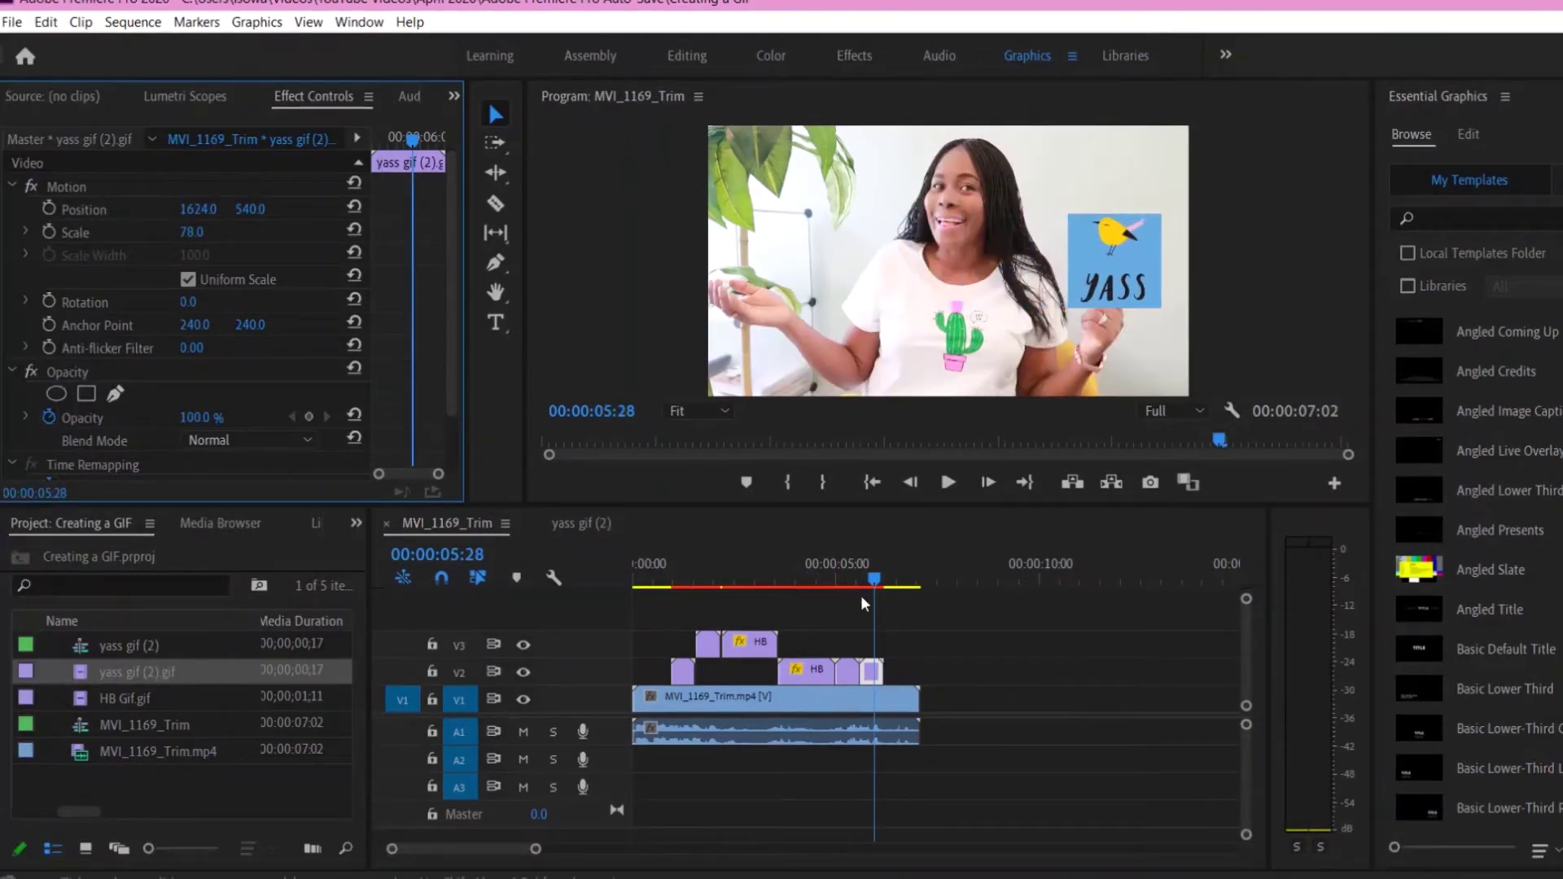
# Step: Select the first YASS clip and preview its upper-left placement in the sequence
pyautogui.moveTo(871, 580); pyautogui.dragTo(635, 578)
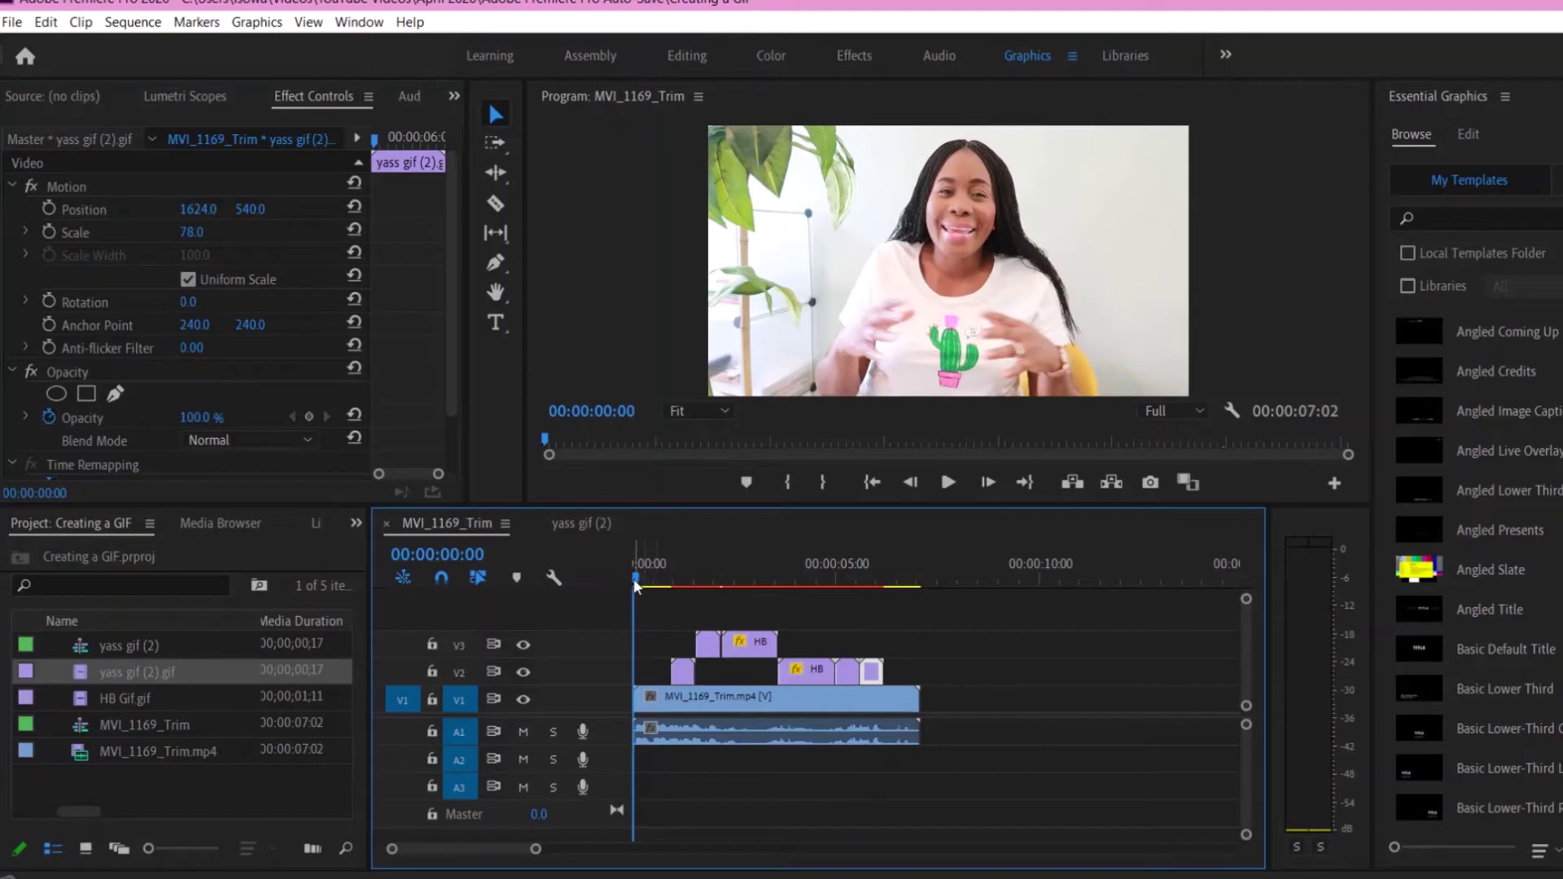
pyautogui.click(684, 672)
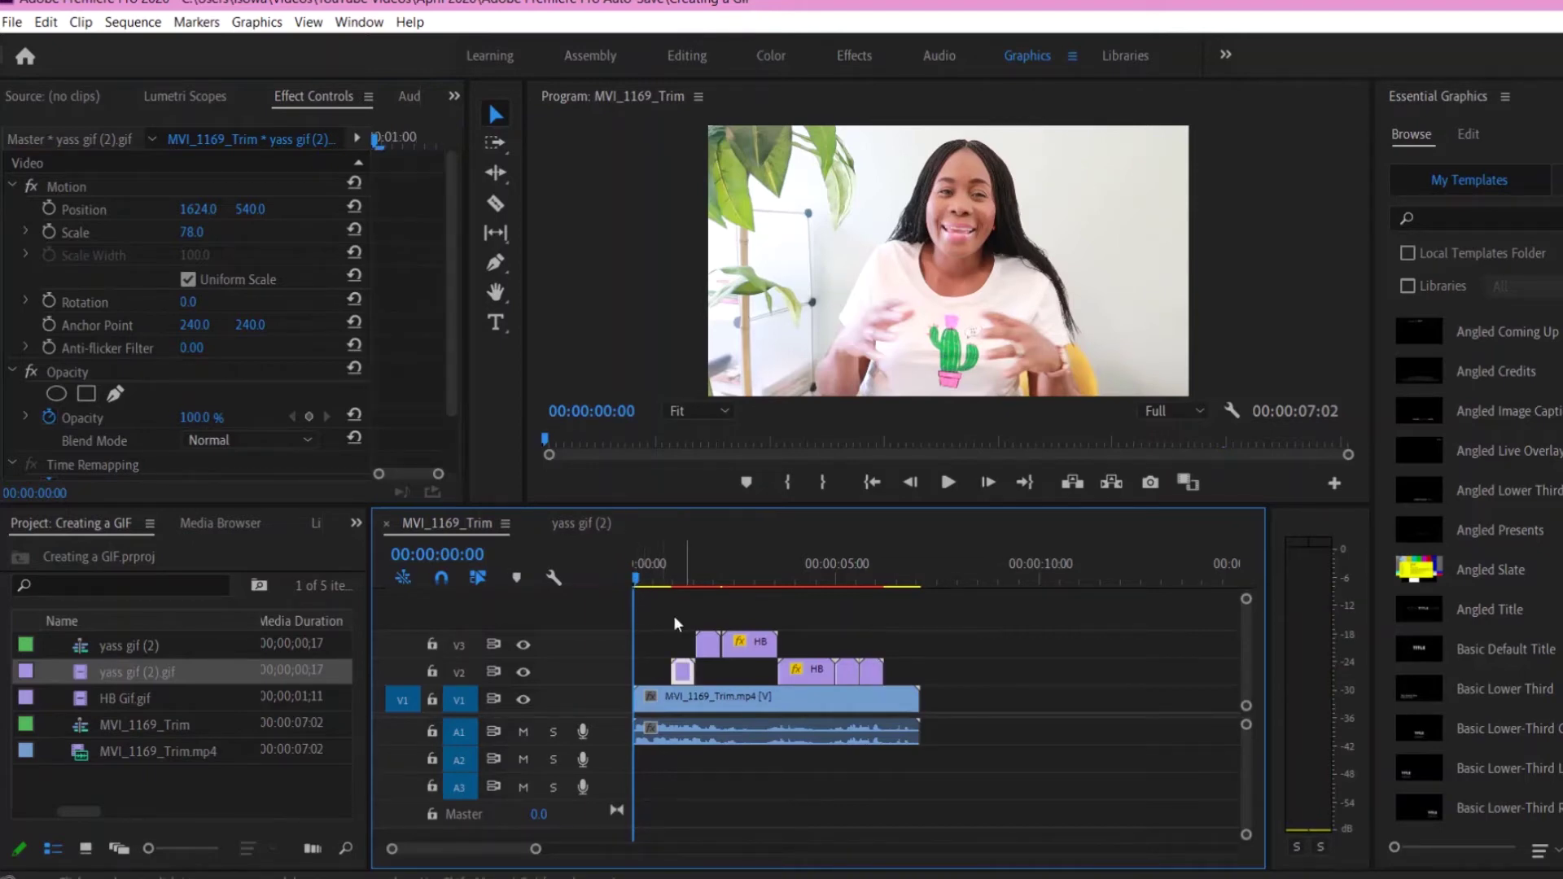
pyautogui.moveTo(637, 581); pyautogui.dragTo(687, 598)
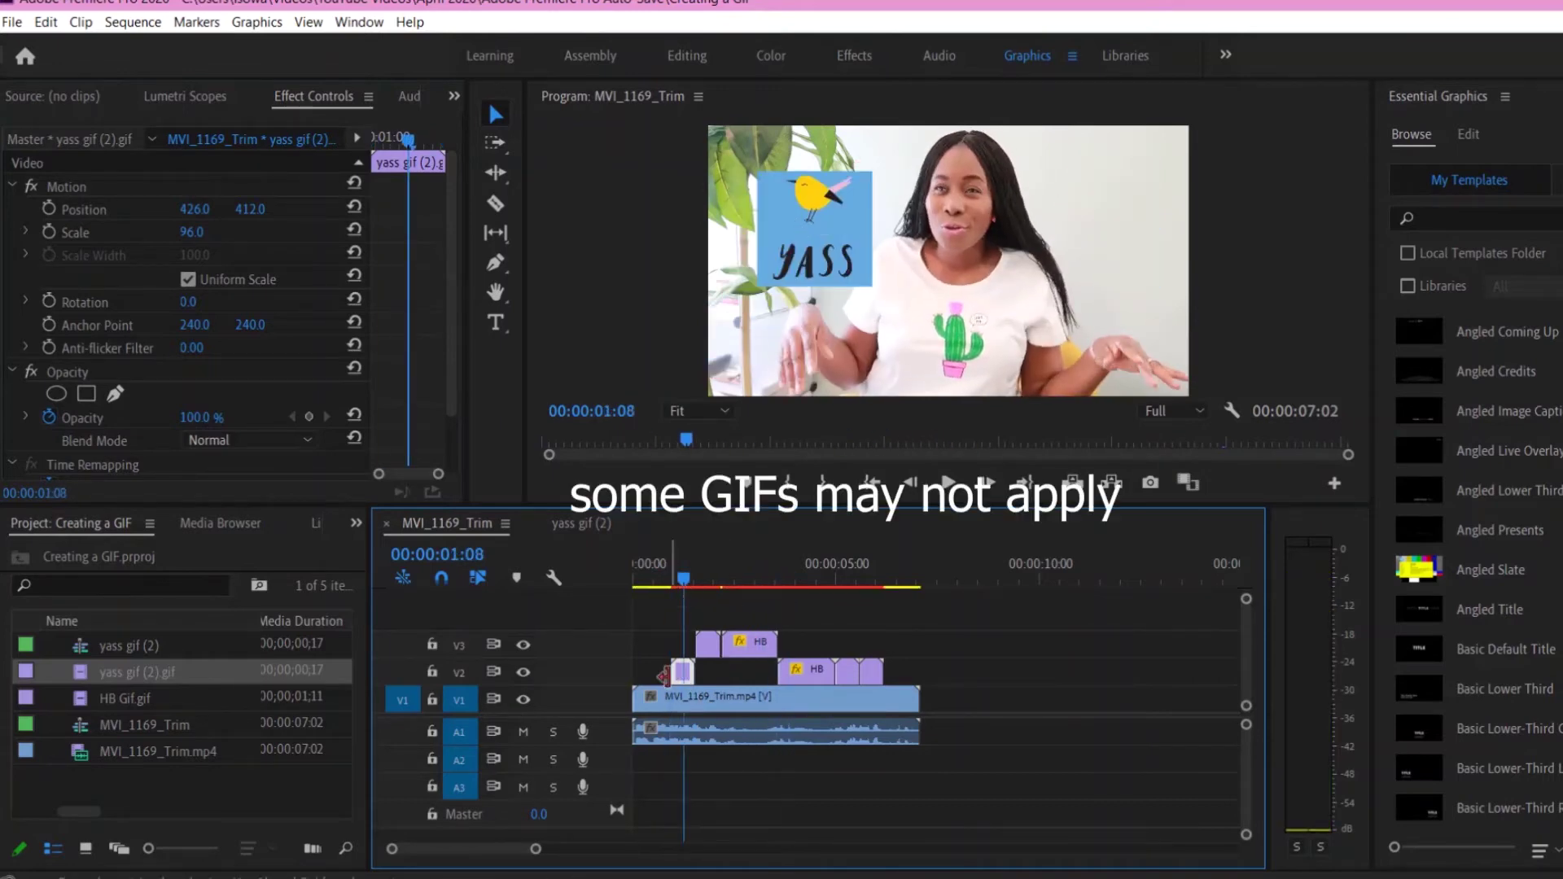
# Step: Open the Effects panel with Shift+7 and scroll to Ultra Key under Video Effects > Keying
pyautogui.click(356, 523)
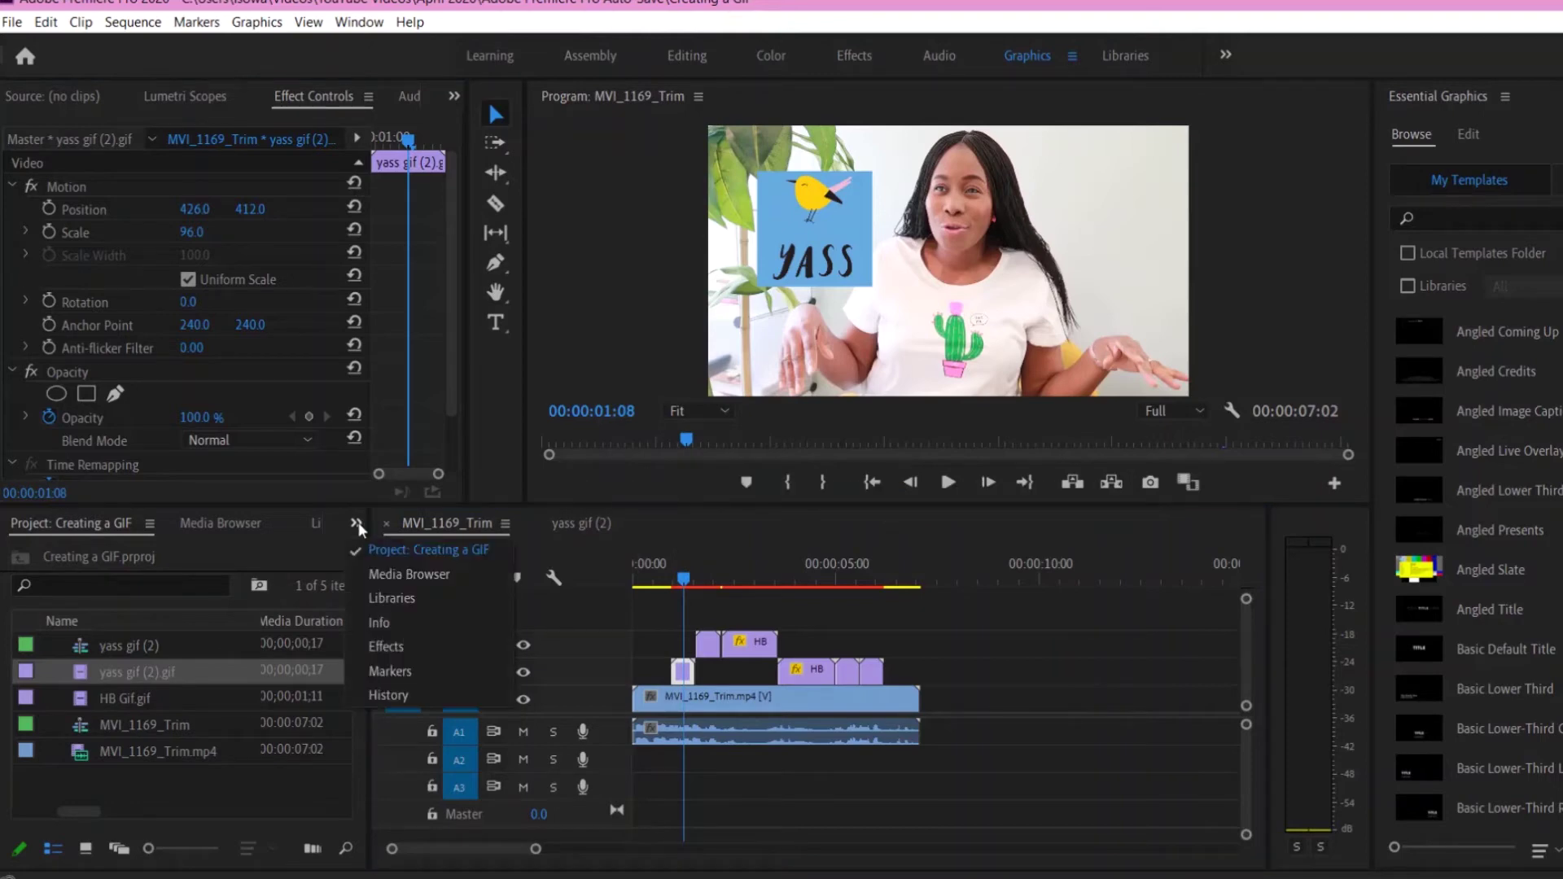
pyautogui.press('Escape')
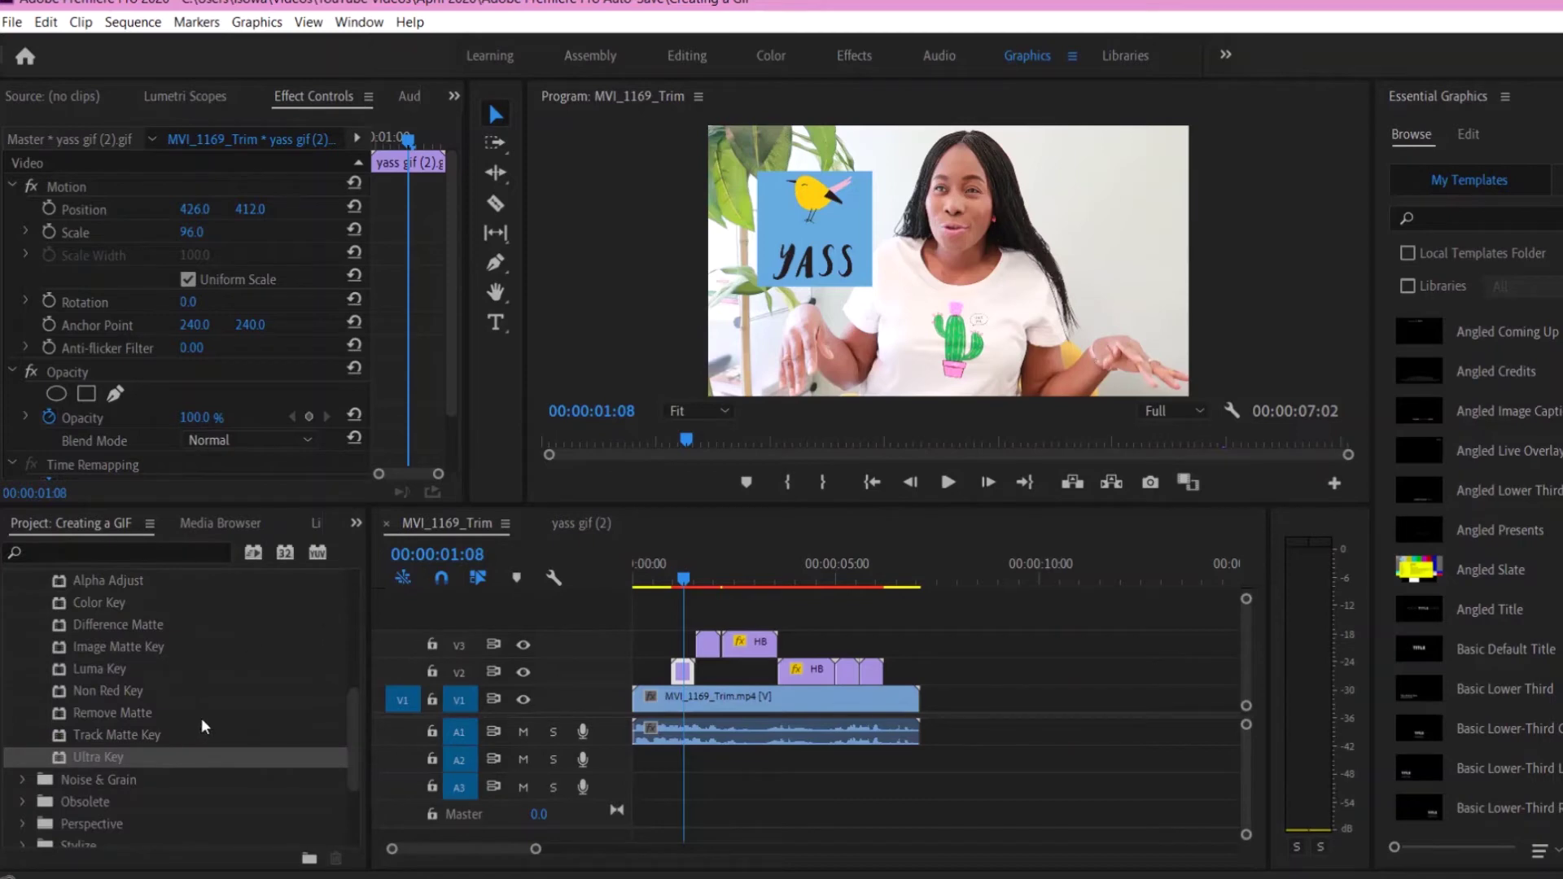
pyautogui.hotkey('shift', '7')
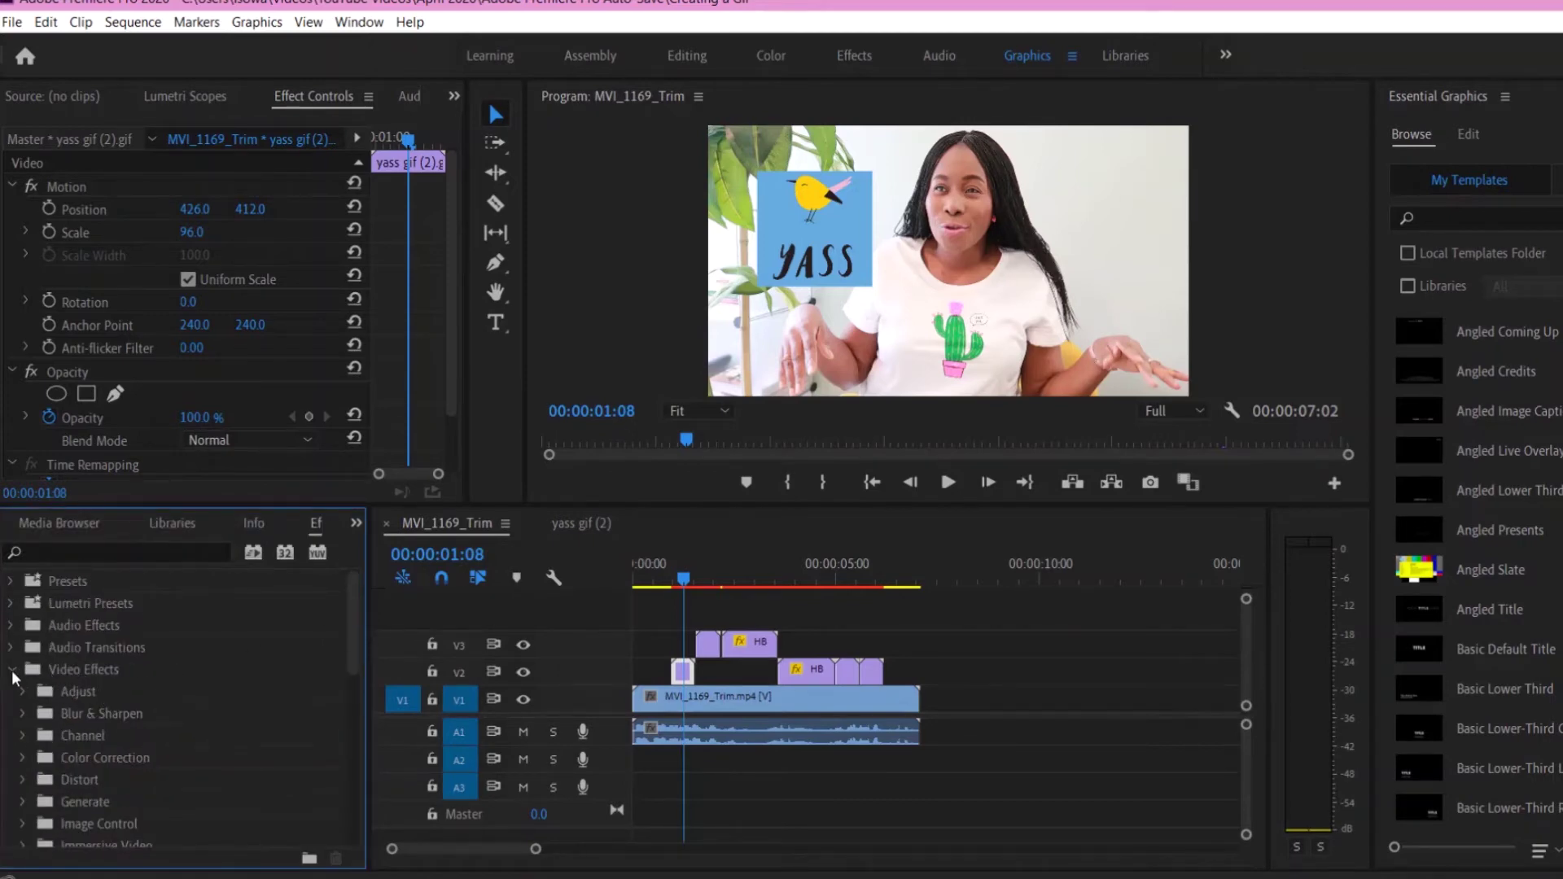
pyautogui.scroll(-3, 119, 692)
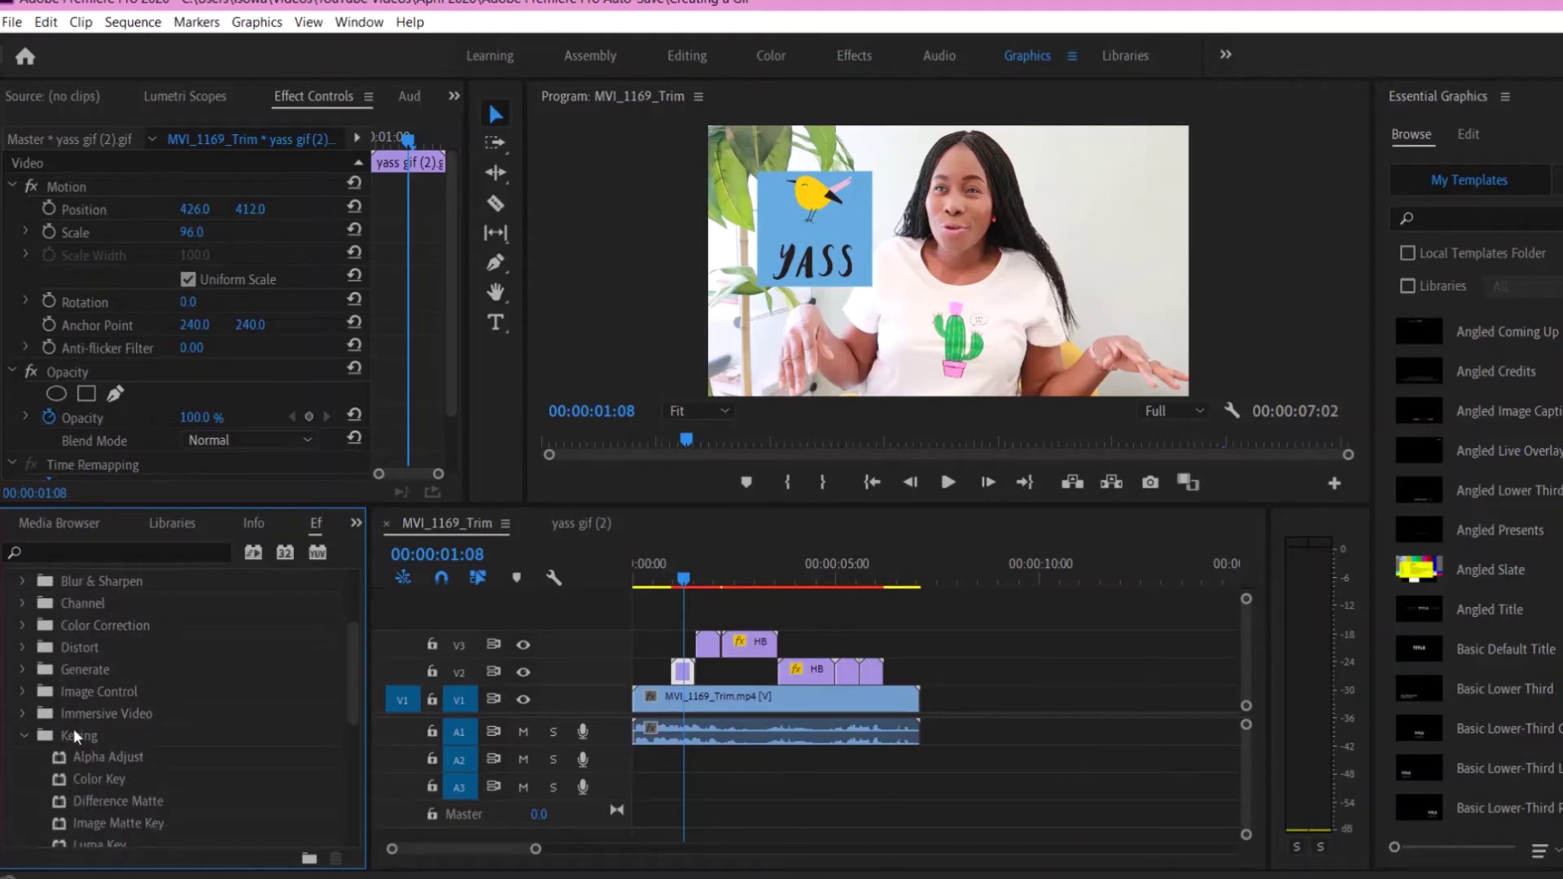
pyautogui.scroll(-2, 122, 739)
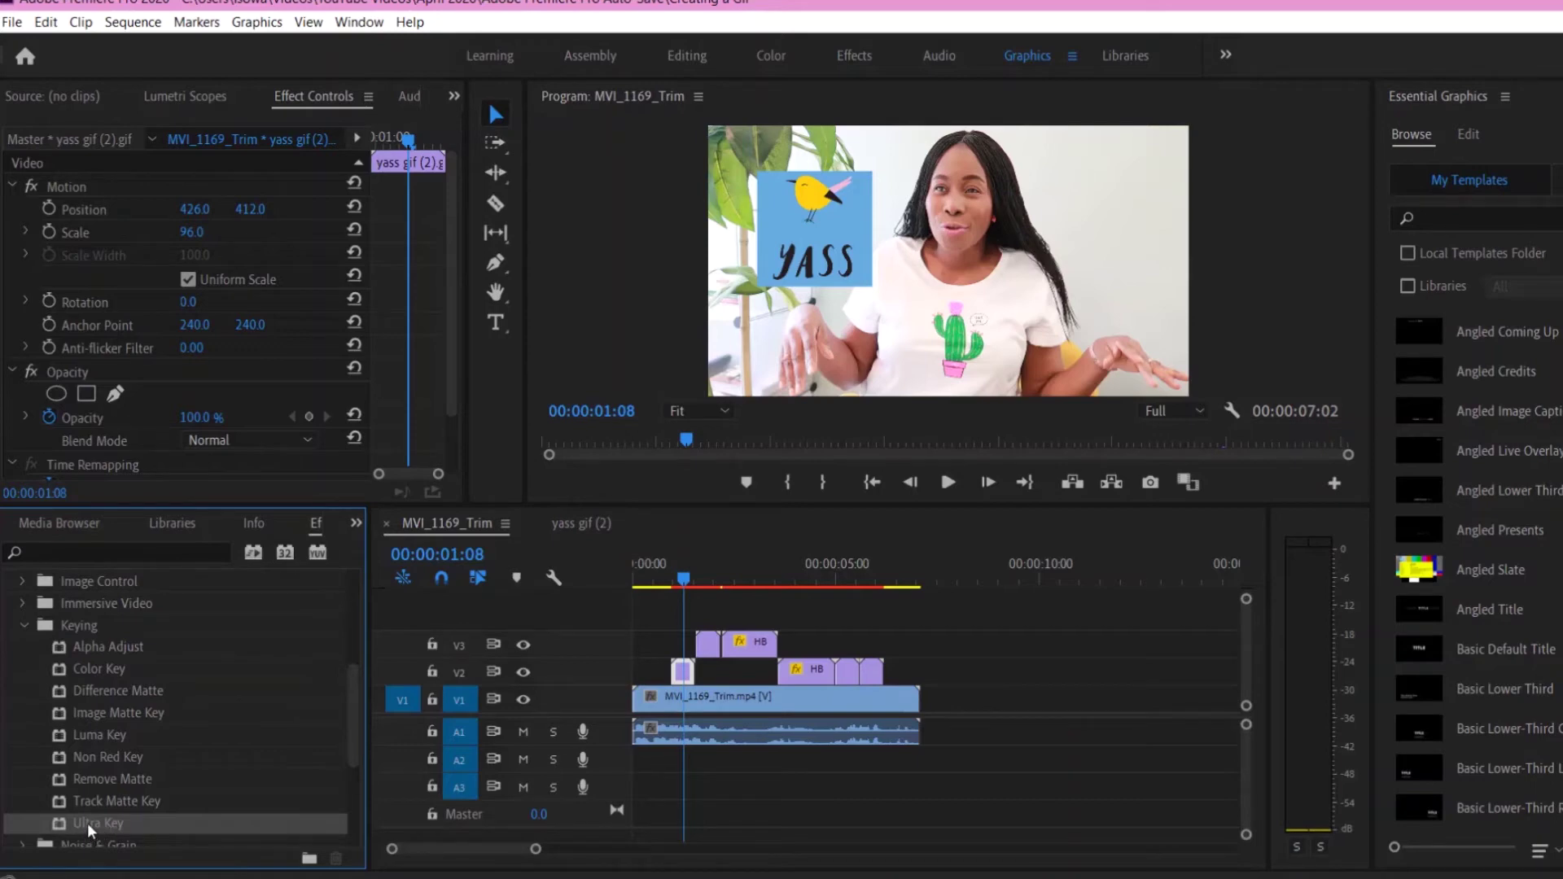
# Step: Apply Ultra Key to the small YASS clip and the Happy Birthday clip on V3
pyautogui.click(711, 649)
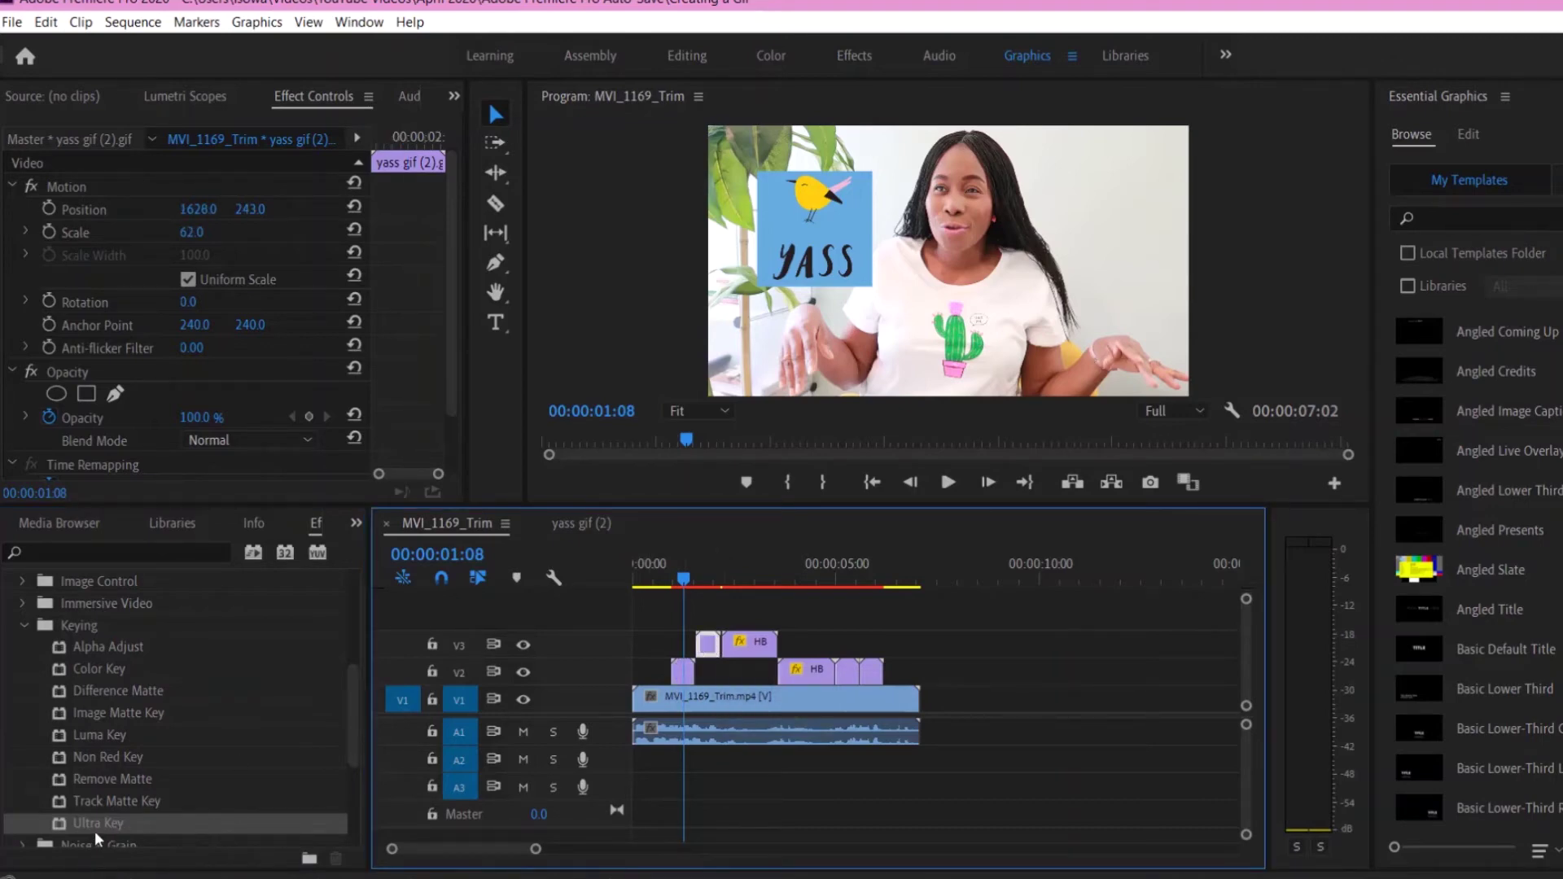
pyautogui.moveTo(93, 822); pyautogui.dragTo(709, 644)
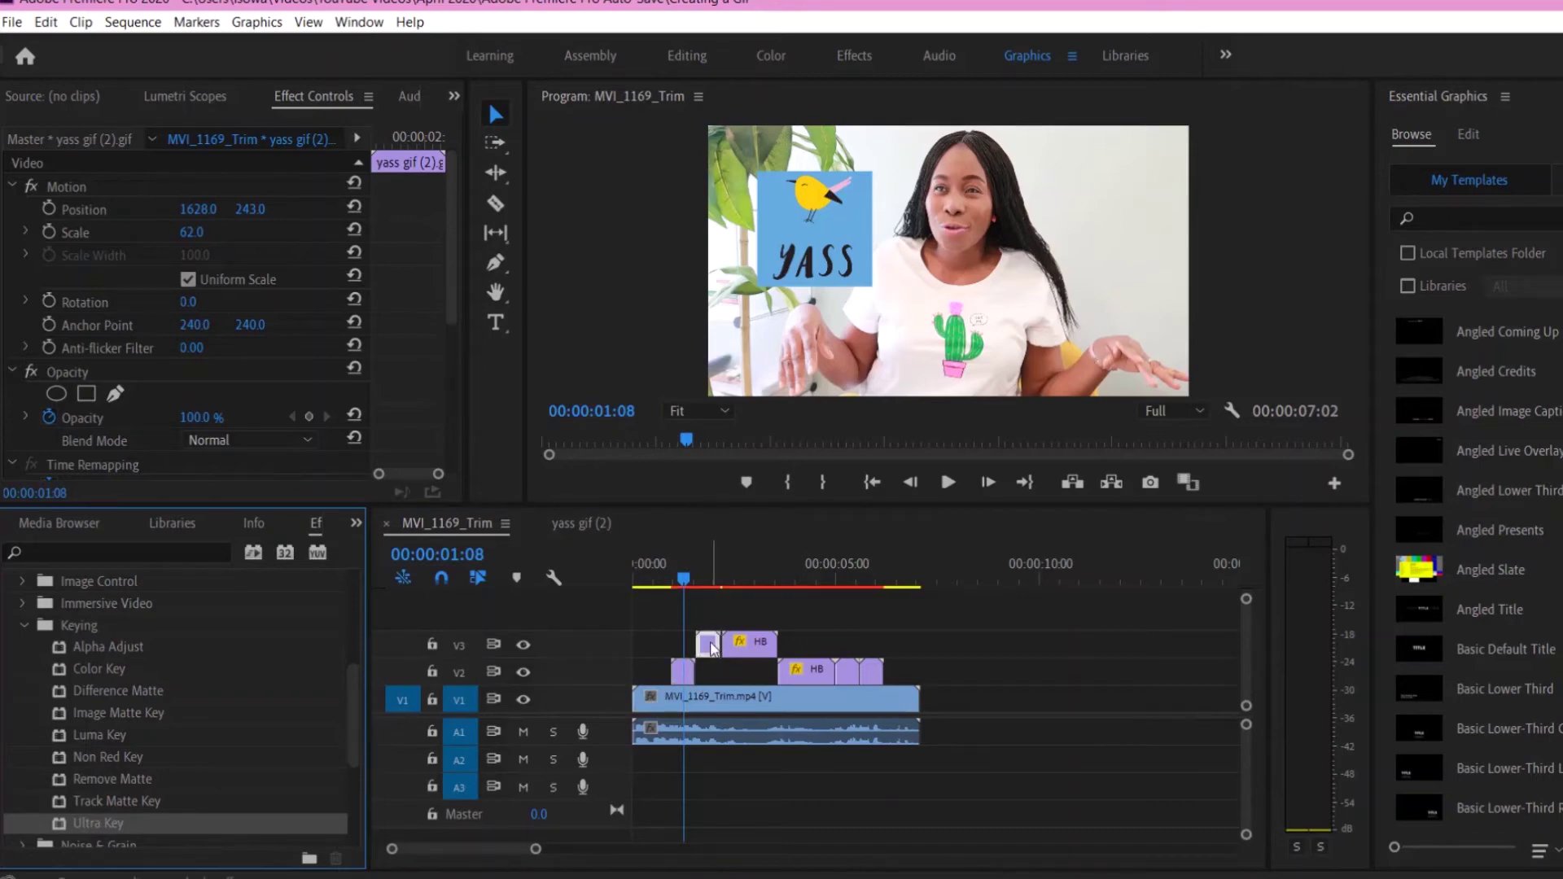
pyautogui.click(751, 645)
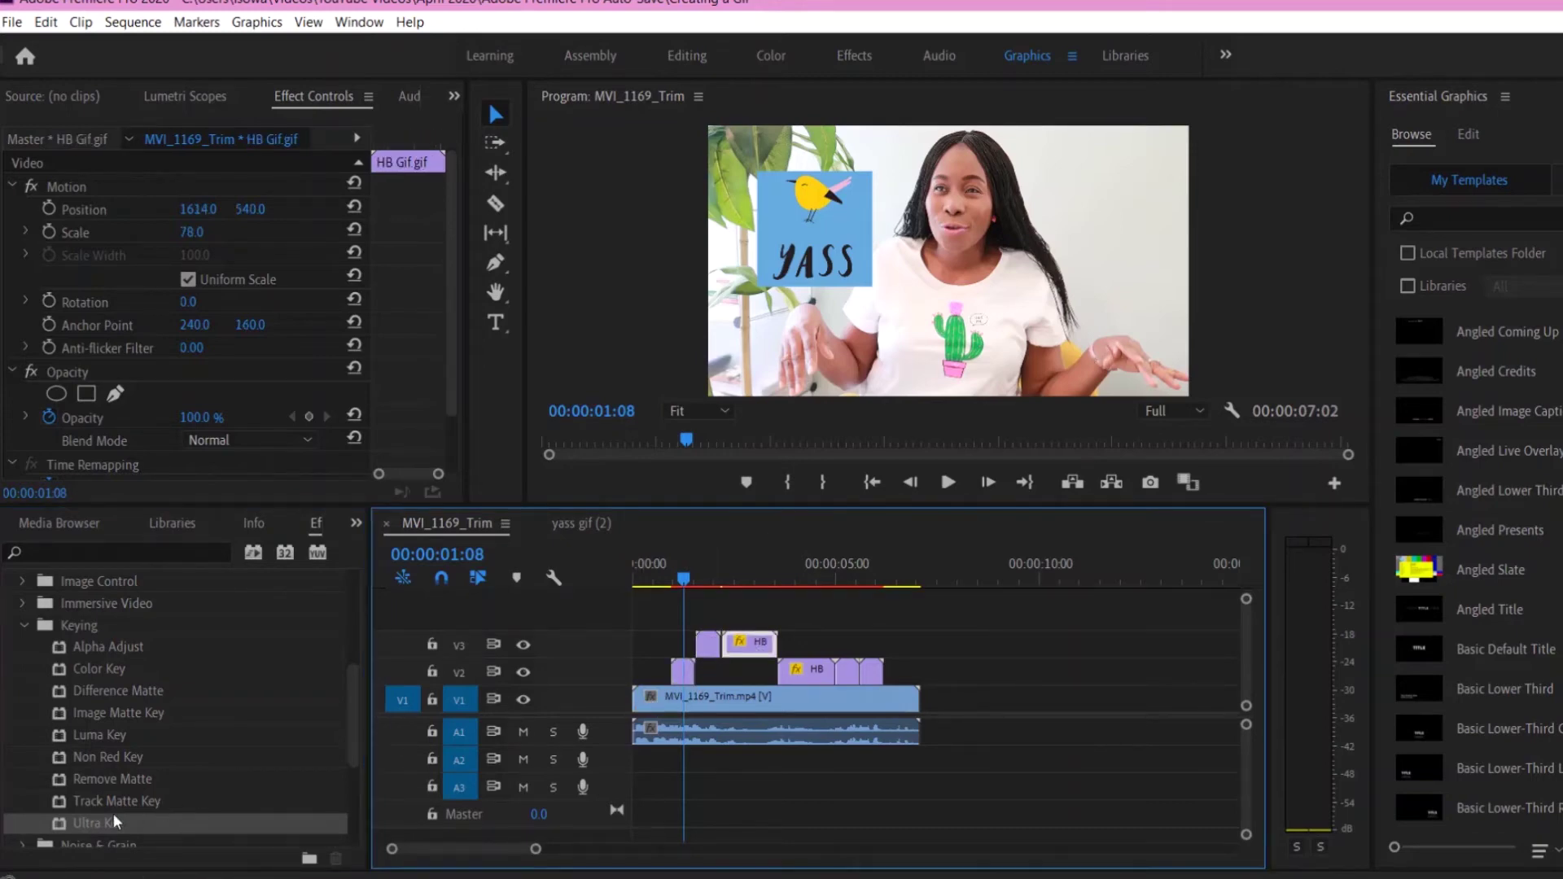
pyautogui.moveTo(98, 823); pyautogui.dragTo(745, 646)
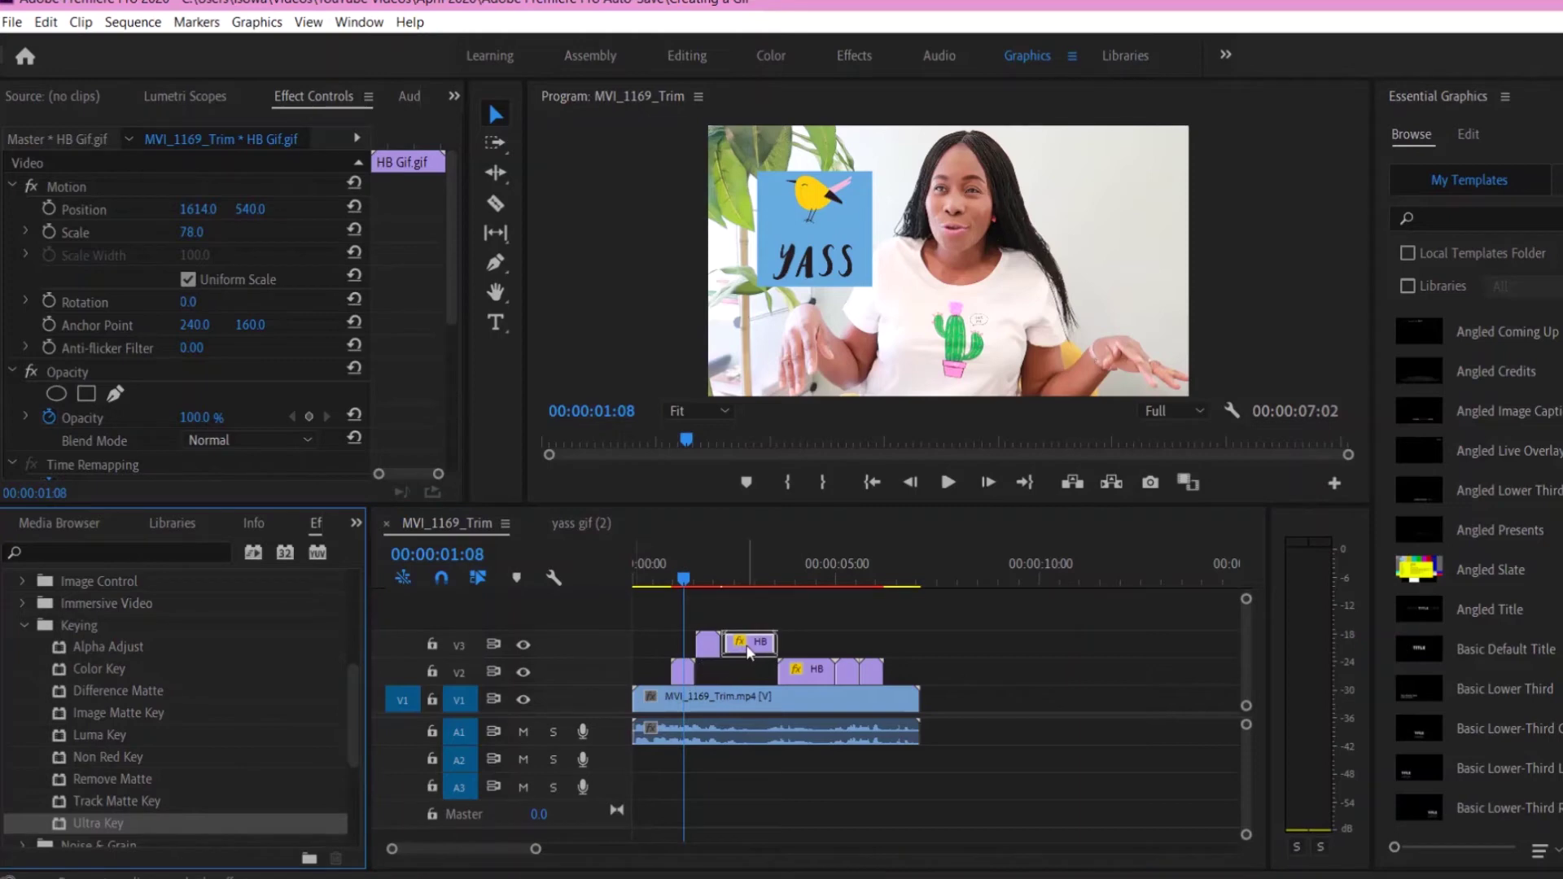
# Step: Apply Ultra Key to the HB clip and the small yass gif clips on V2
pyautogui.click(810, 670)
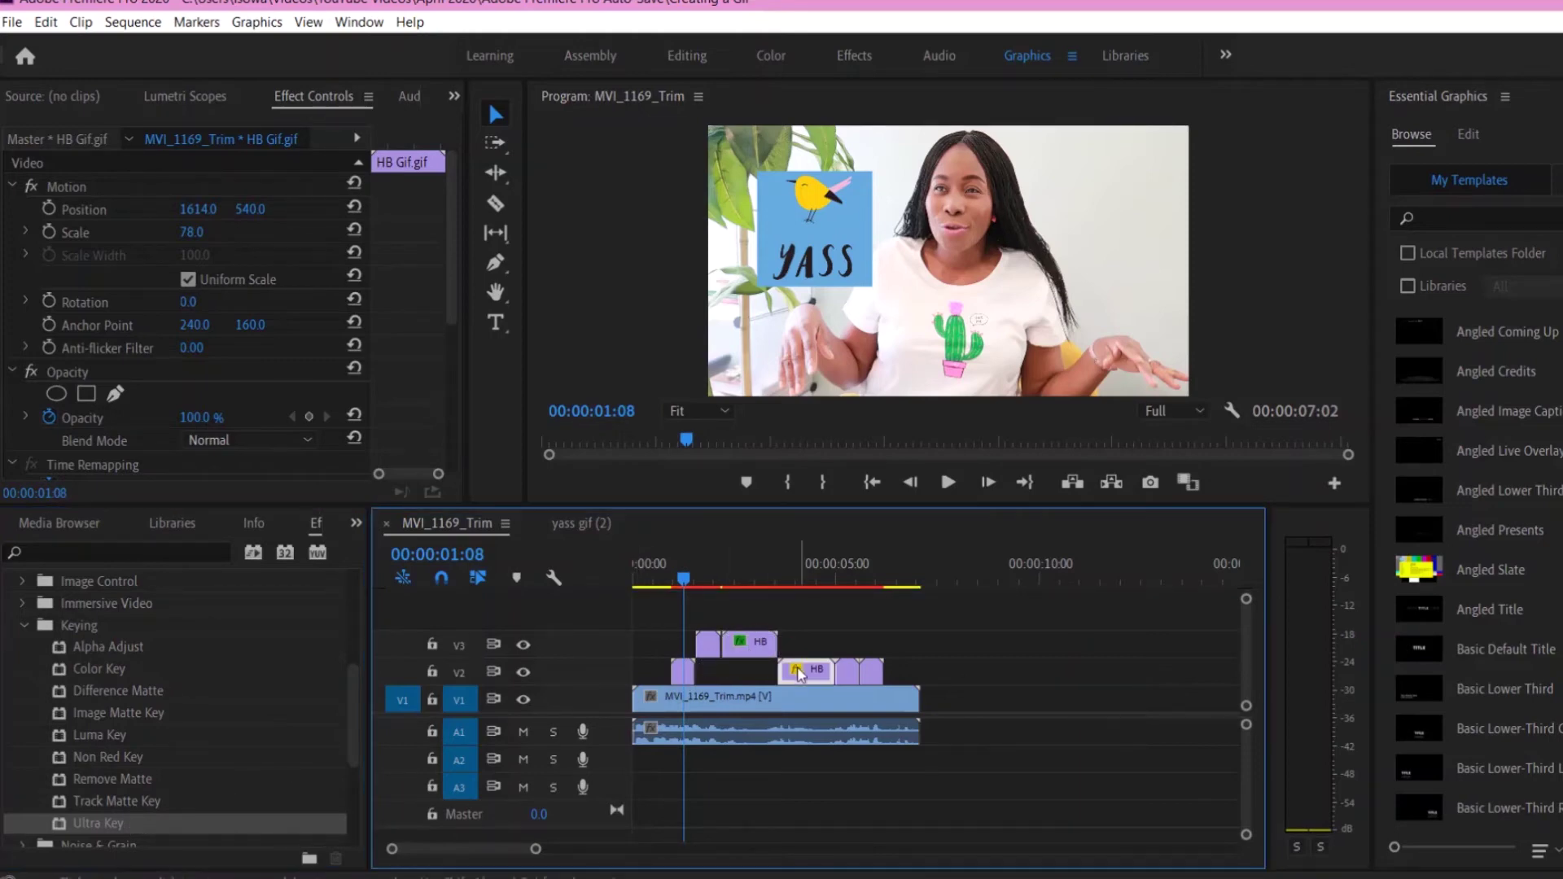
pyautogui.moveTo(88, 827); pyautogui.dragTo(812, 674)
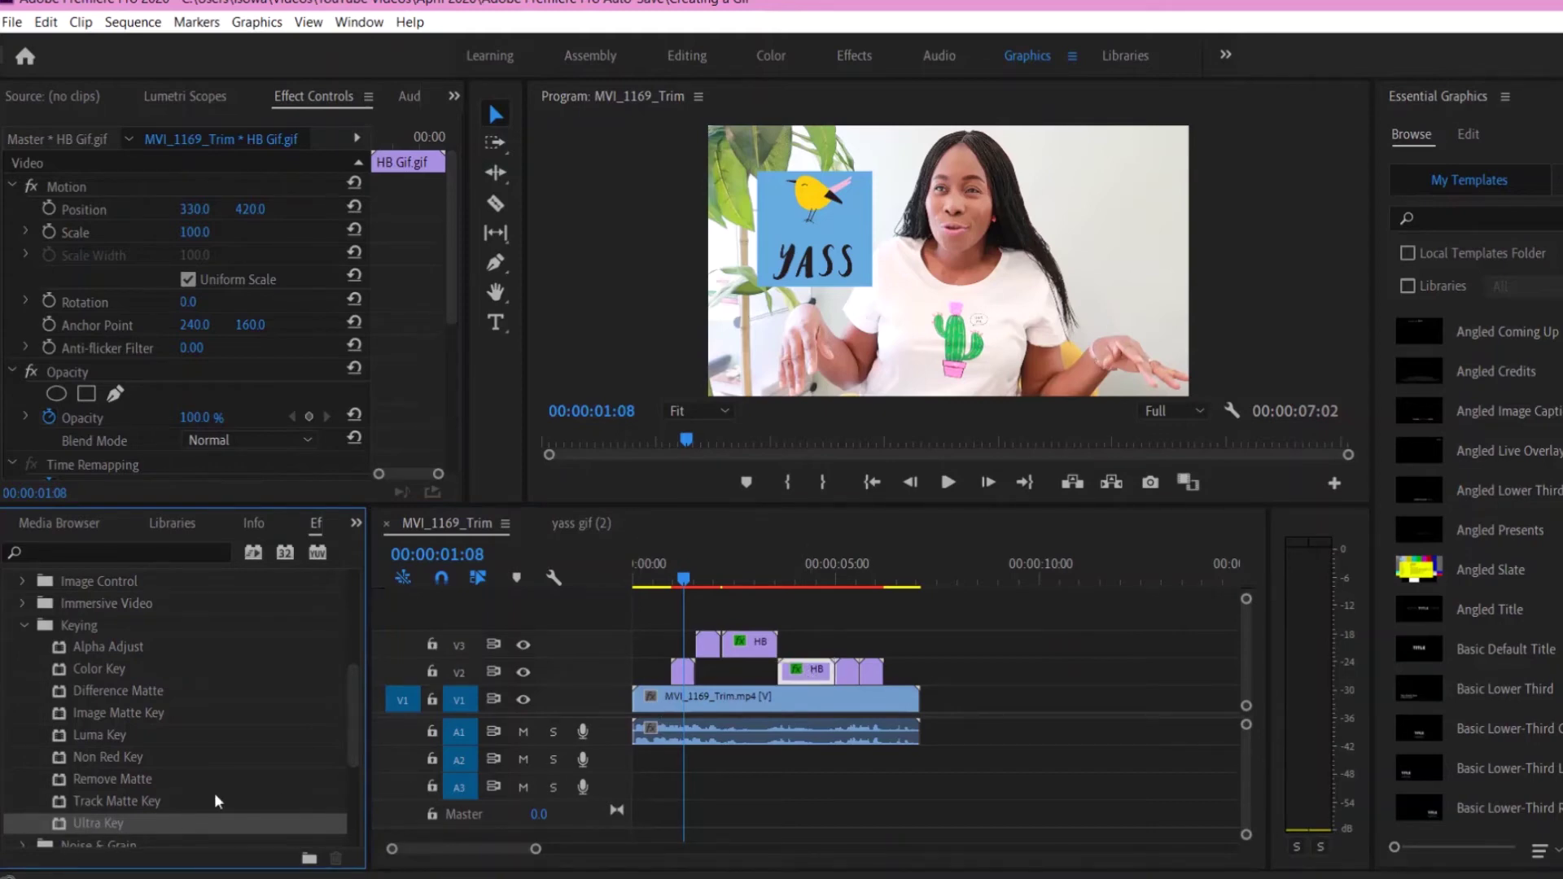
pyautogui.click(847, 671)
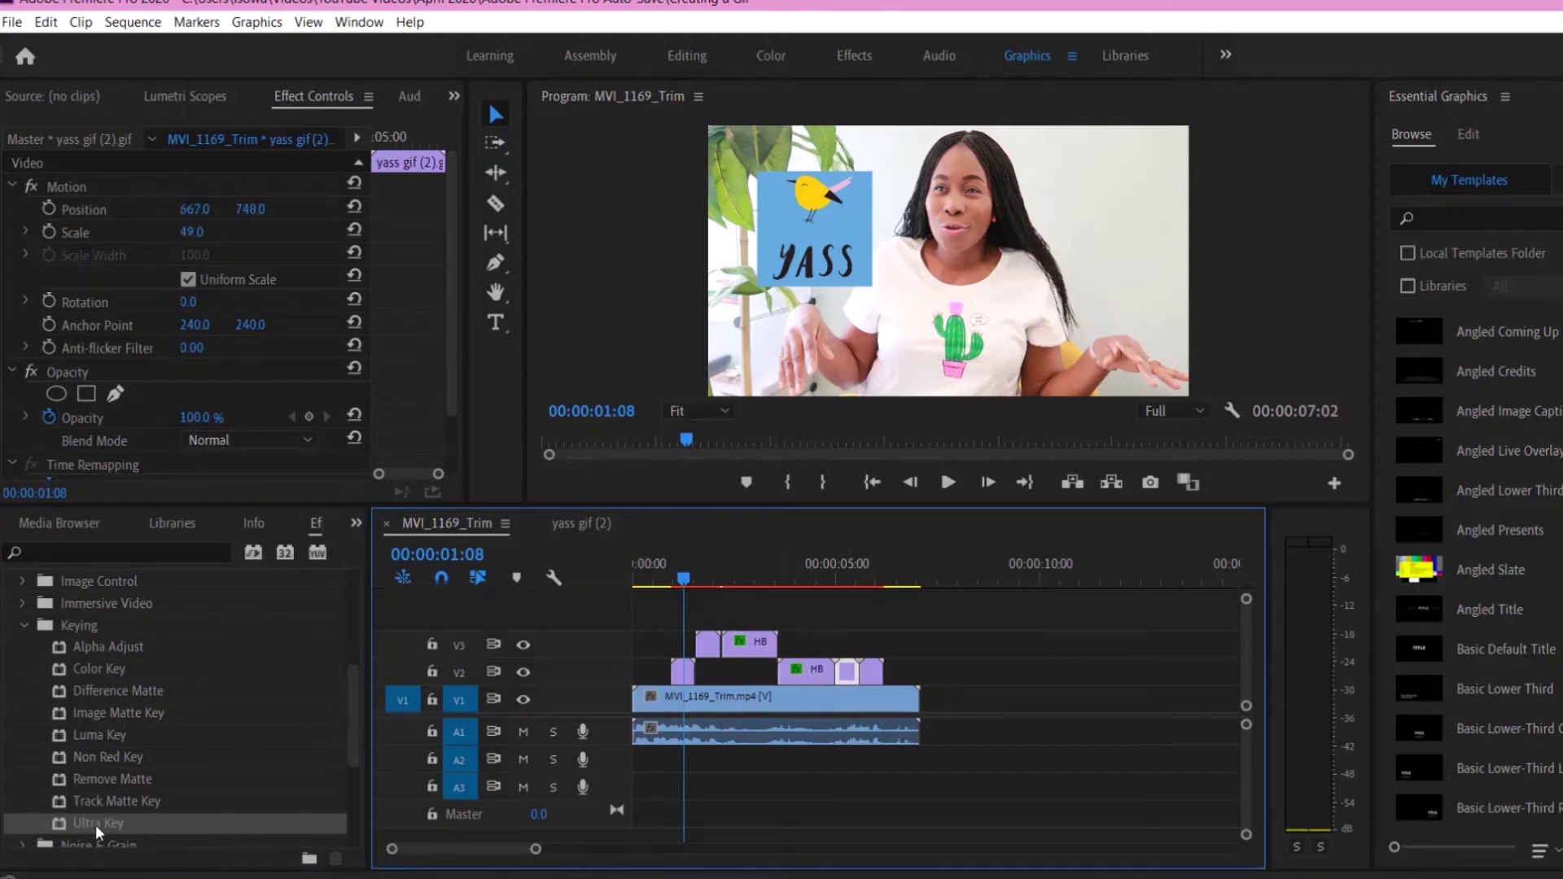
pyautogui.moveTo(95, 824); pyautogui.dragTo(849, 675)
pyautogui.click(871, 671)
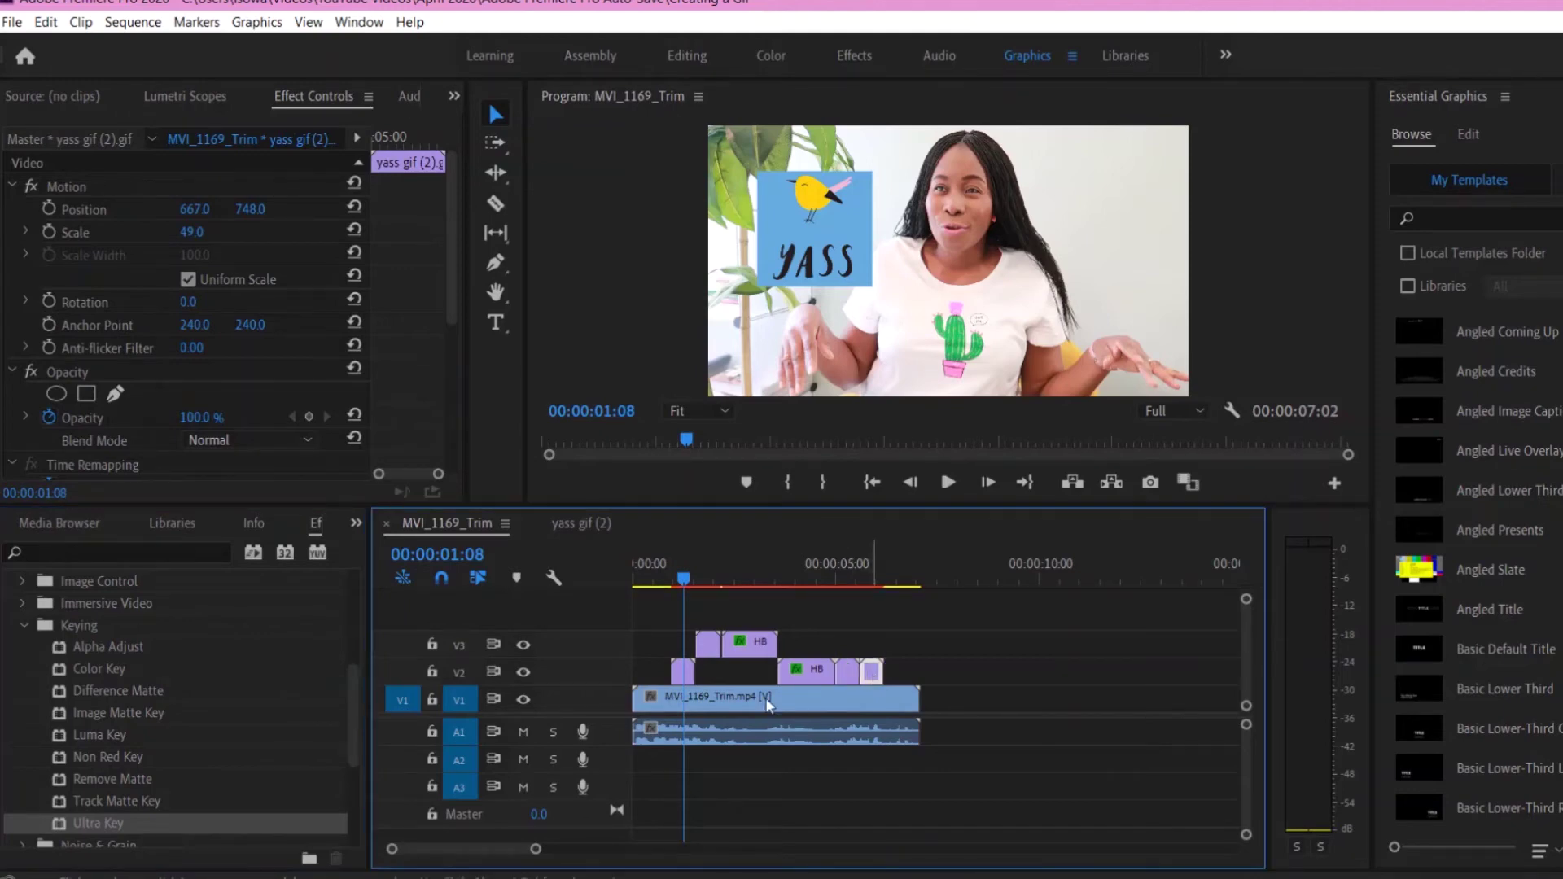
pyautogui.click(109, 817)
pyautogui.moveTo(109, 818); pyautogui.dragTo(878, 674)
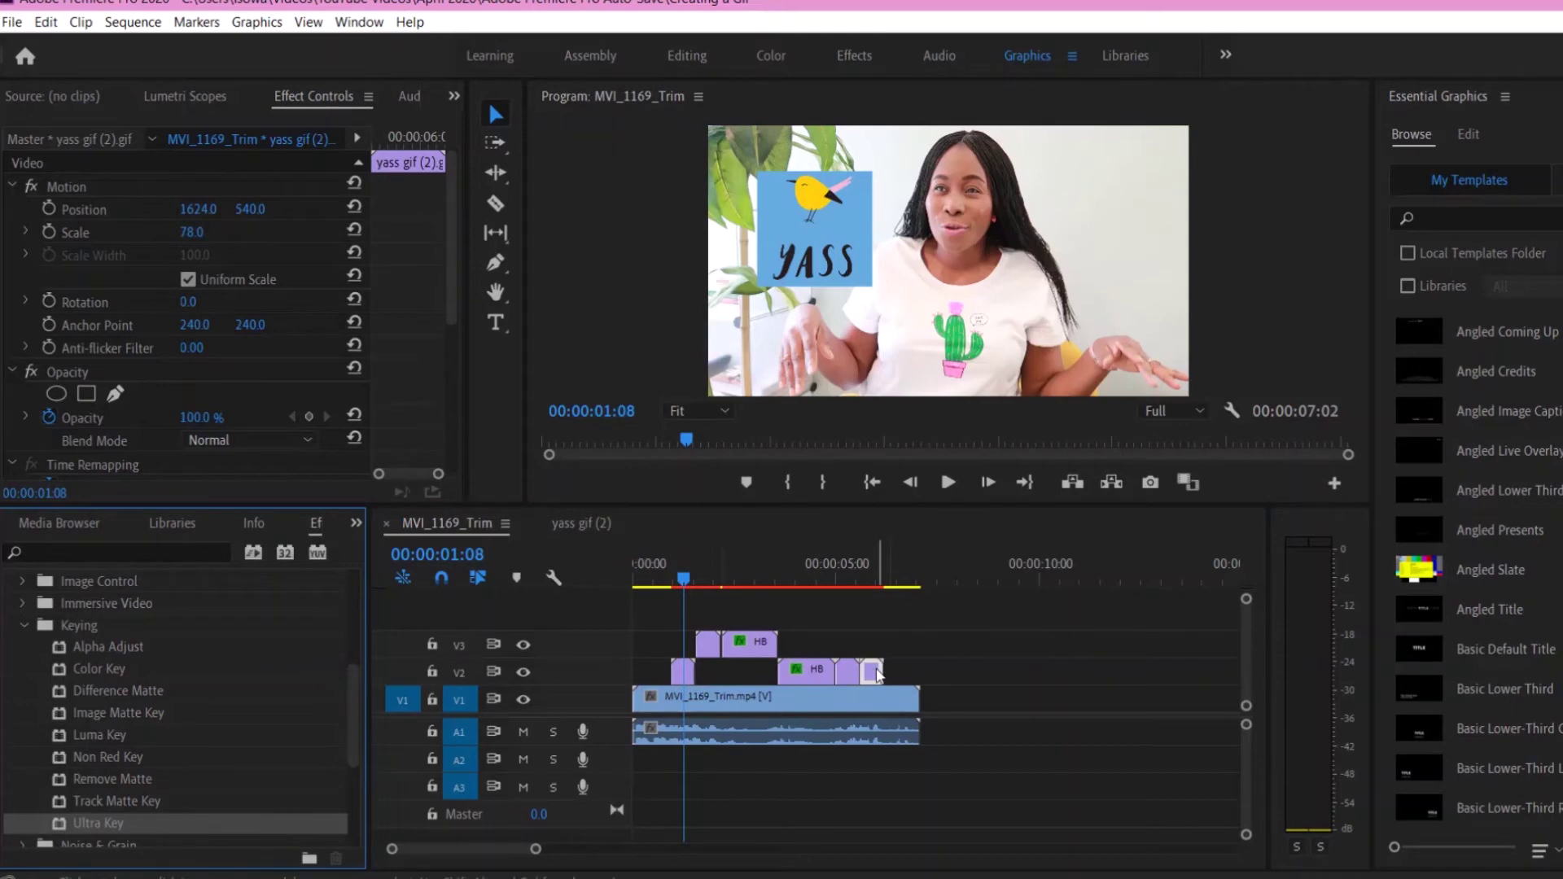
# Step: On the first V2 yass clip, sample the blue square with Ultra Key's Key Color eyedropper
pyautogui.click(684, 672)
pyautogui.scroll(-5, 316, 308)
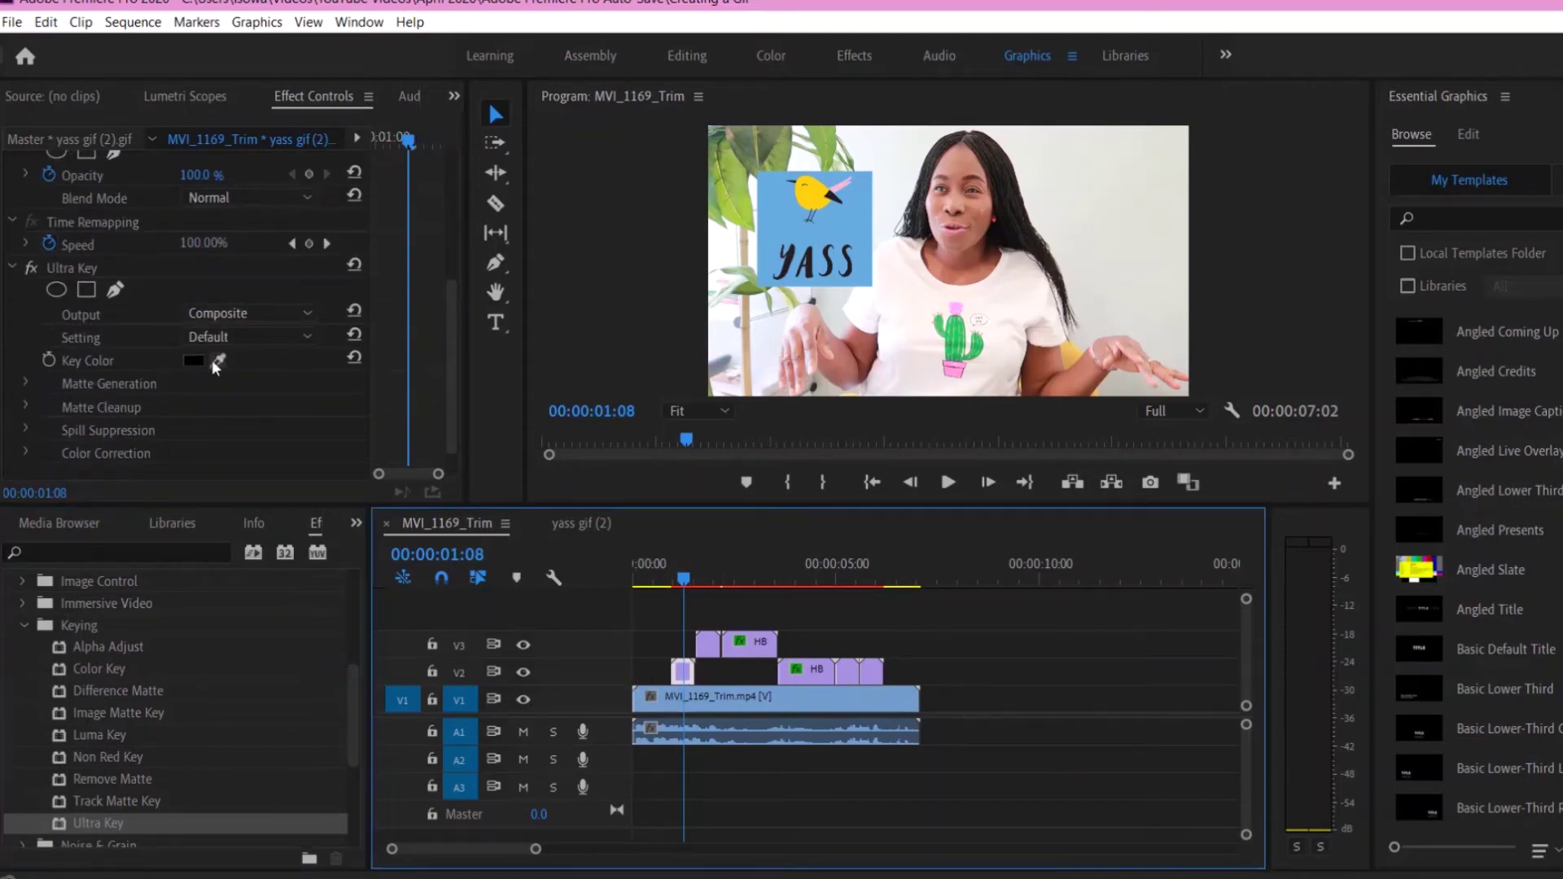
pyautogui.click(216, 360)
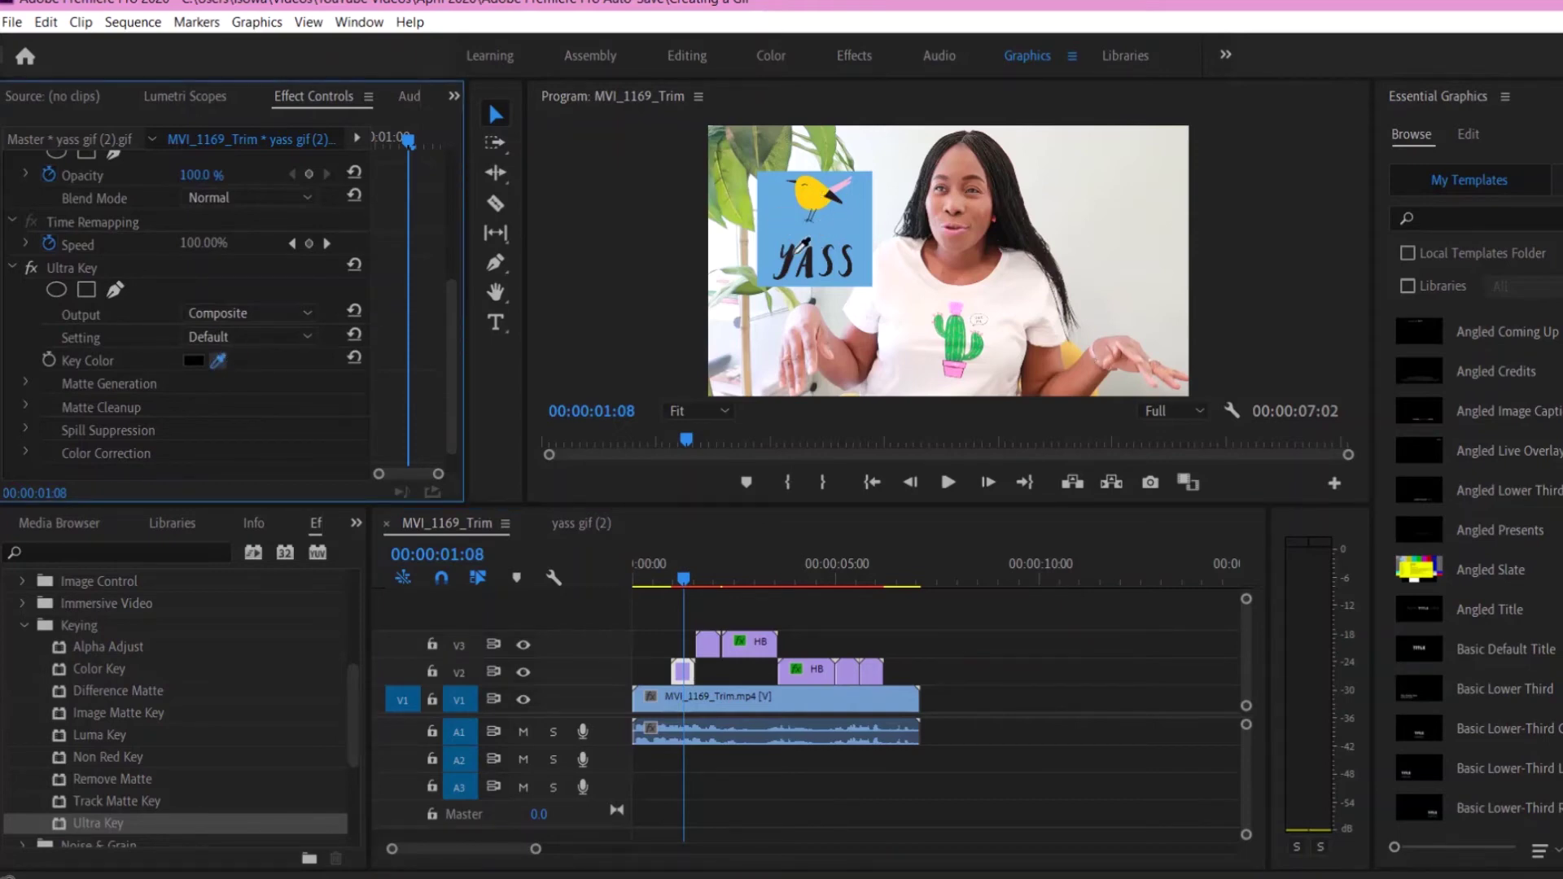
pyautogui.click(851, 227)
pyautogui.click(842, 220)
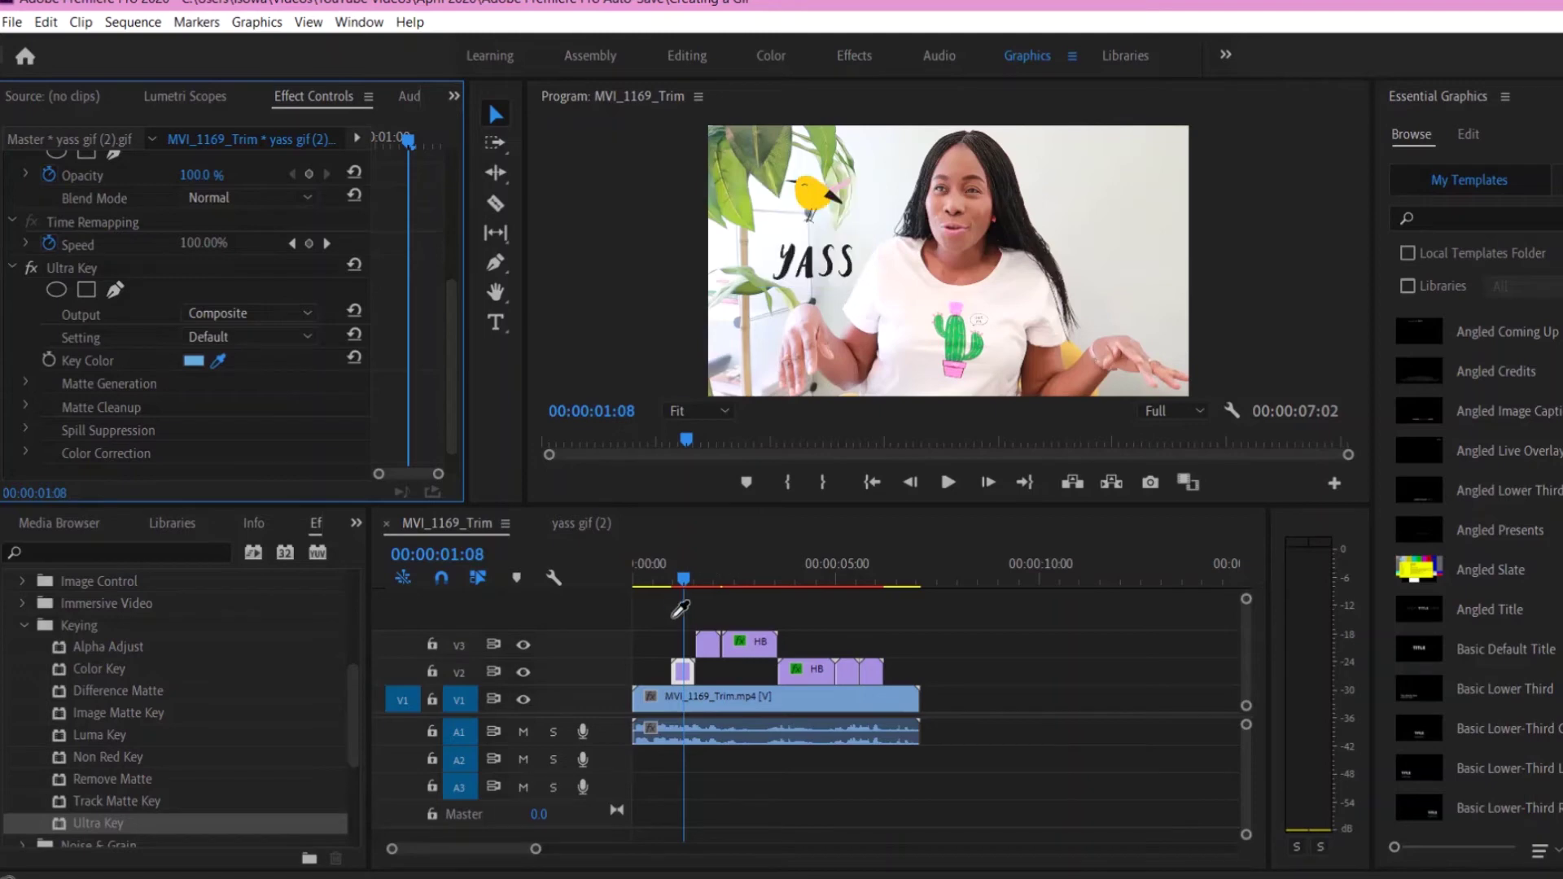
# Step: Select the small yass clip on V3 and move the playhead to about 02:02
pyautogui.click(707, 645)
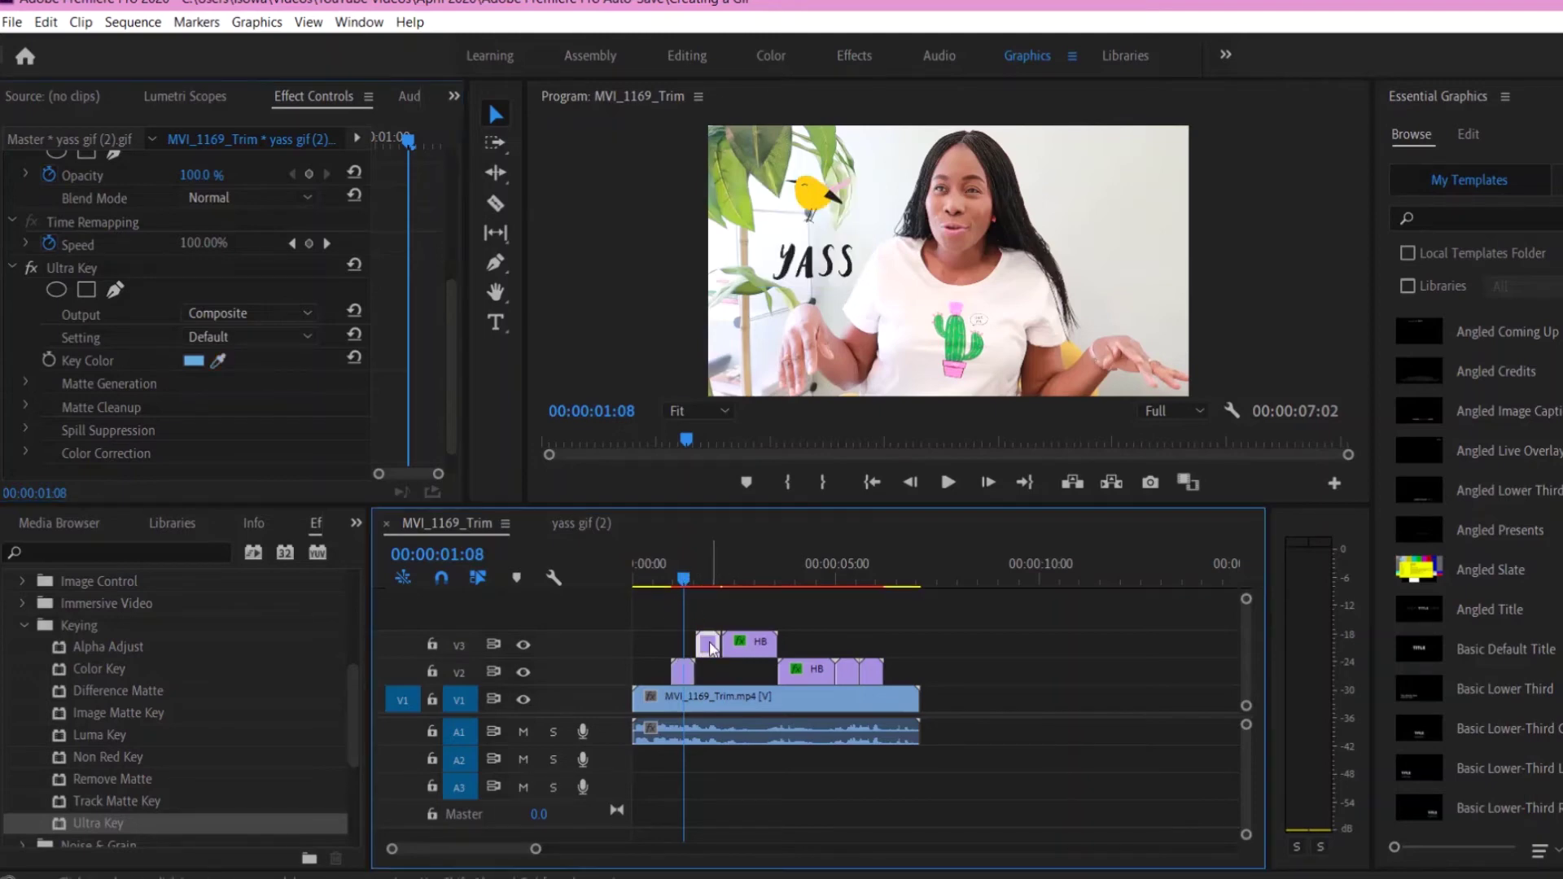
pyautogui.click(688, 580)
pyautogui.moveTo(706, 571); pyautogui.dragTo(718, 568)
pyautogui.scroll(-1, 321, 333)
pyautogui.scroll(-4, 321, 335)
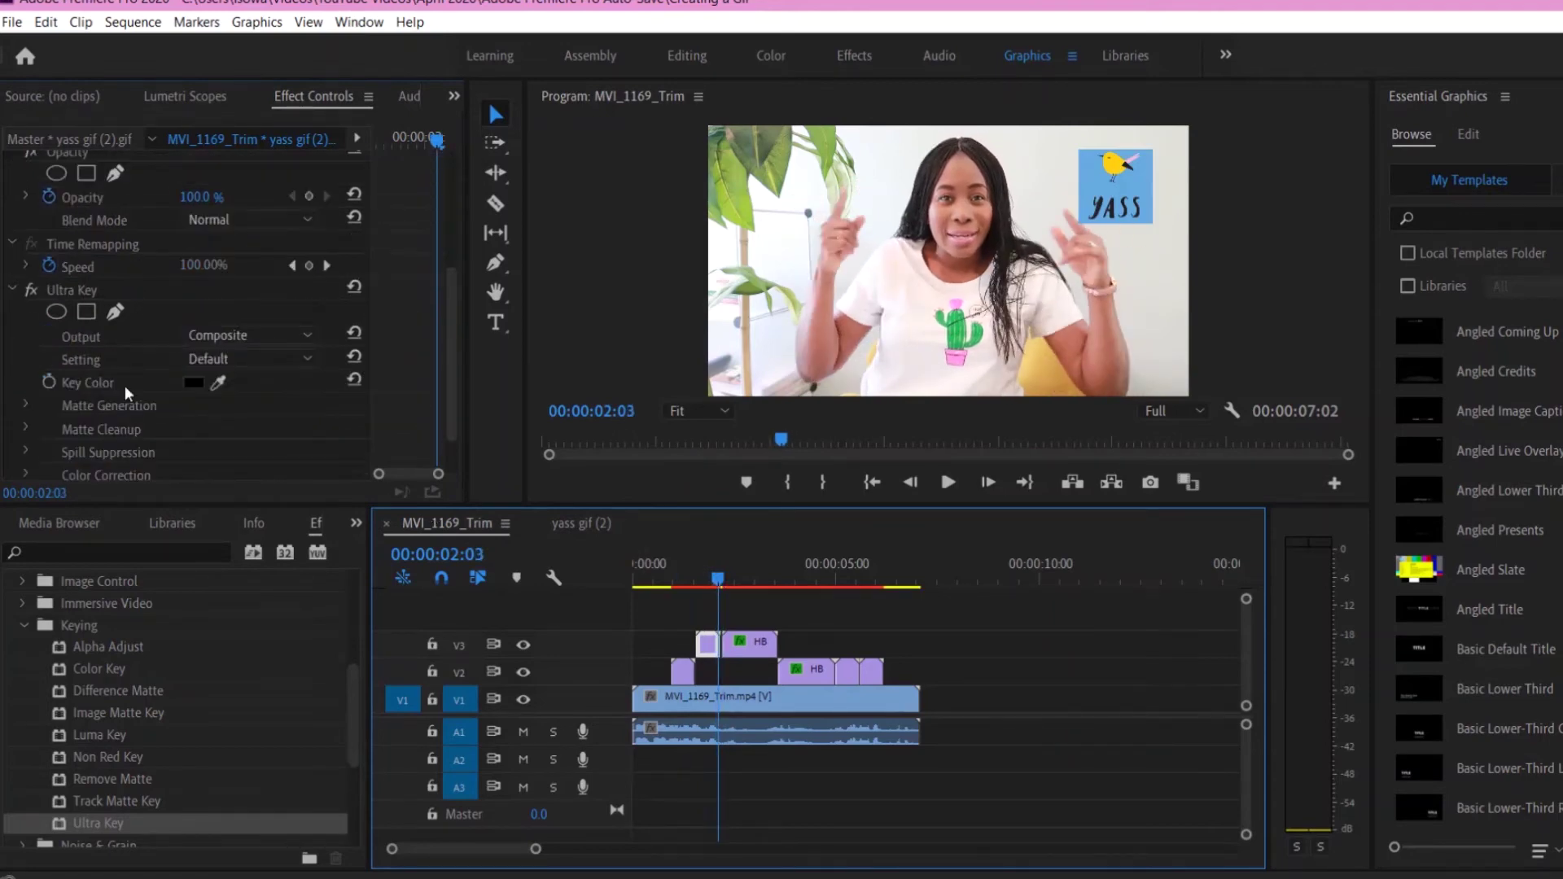
# Step: Key out the blue background behind the top-right YASS overlay with the Key Color eyedropper
pyautogui.click(219, 383)
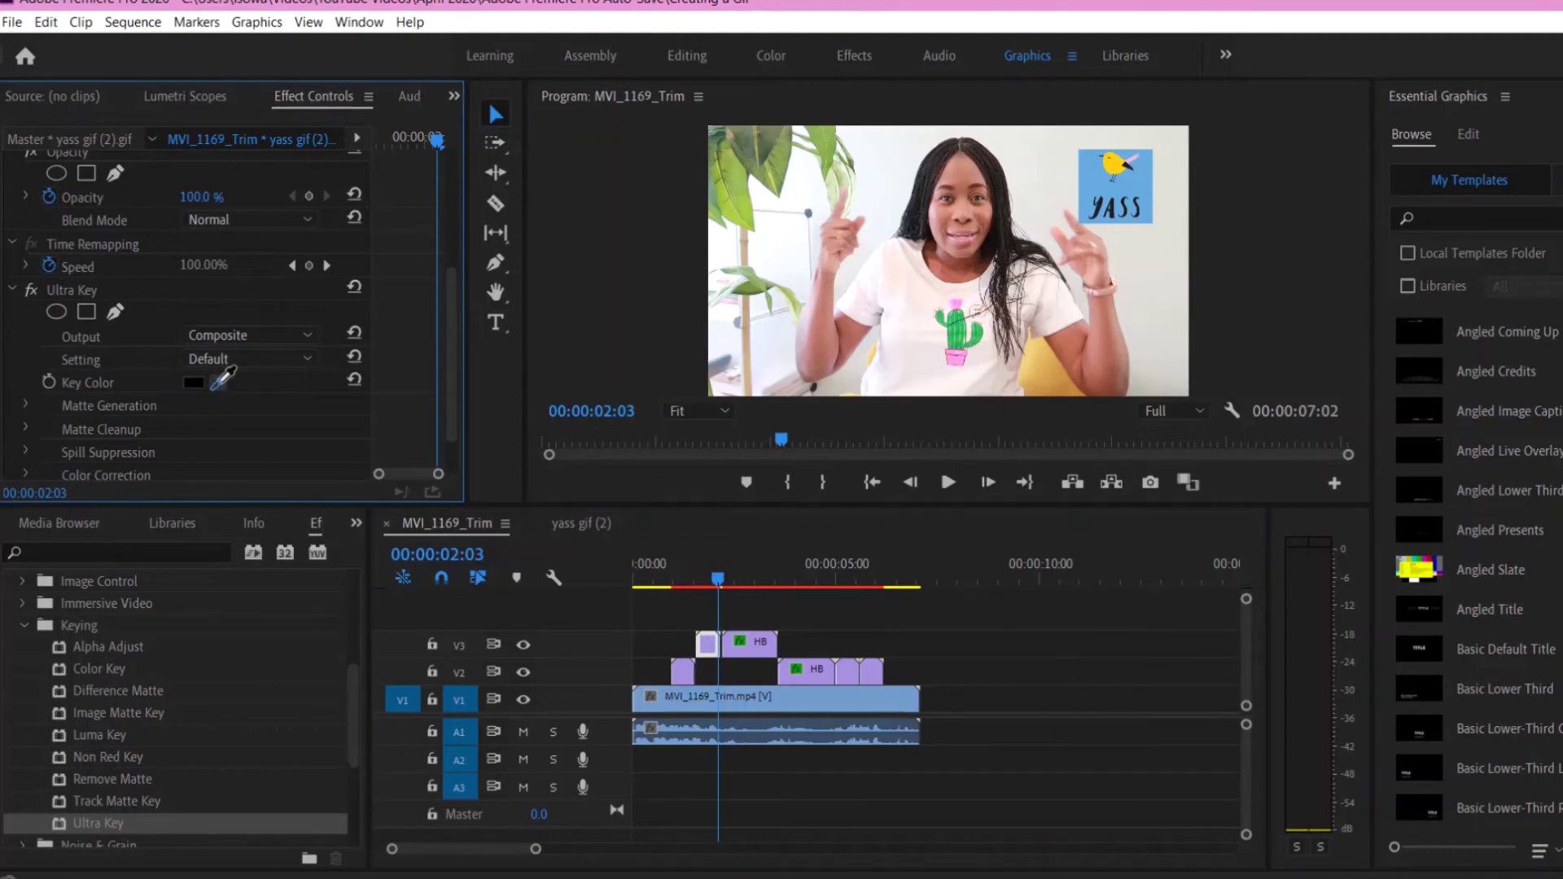
pyautogui.click(1172, 128)
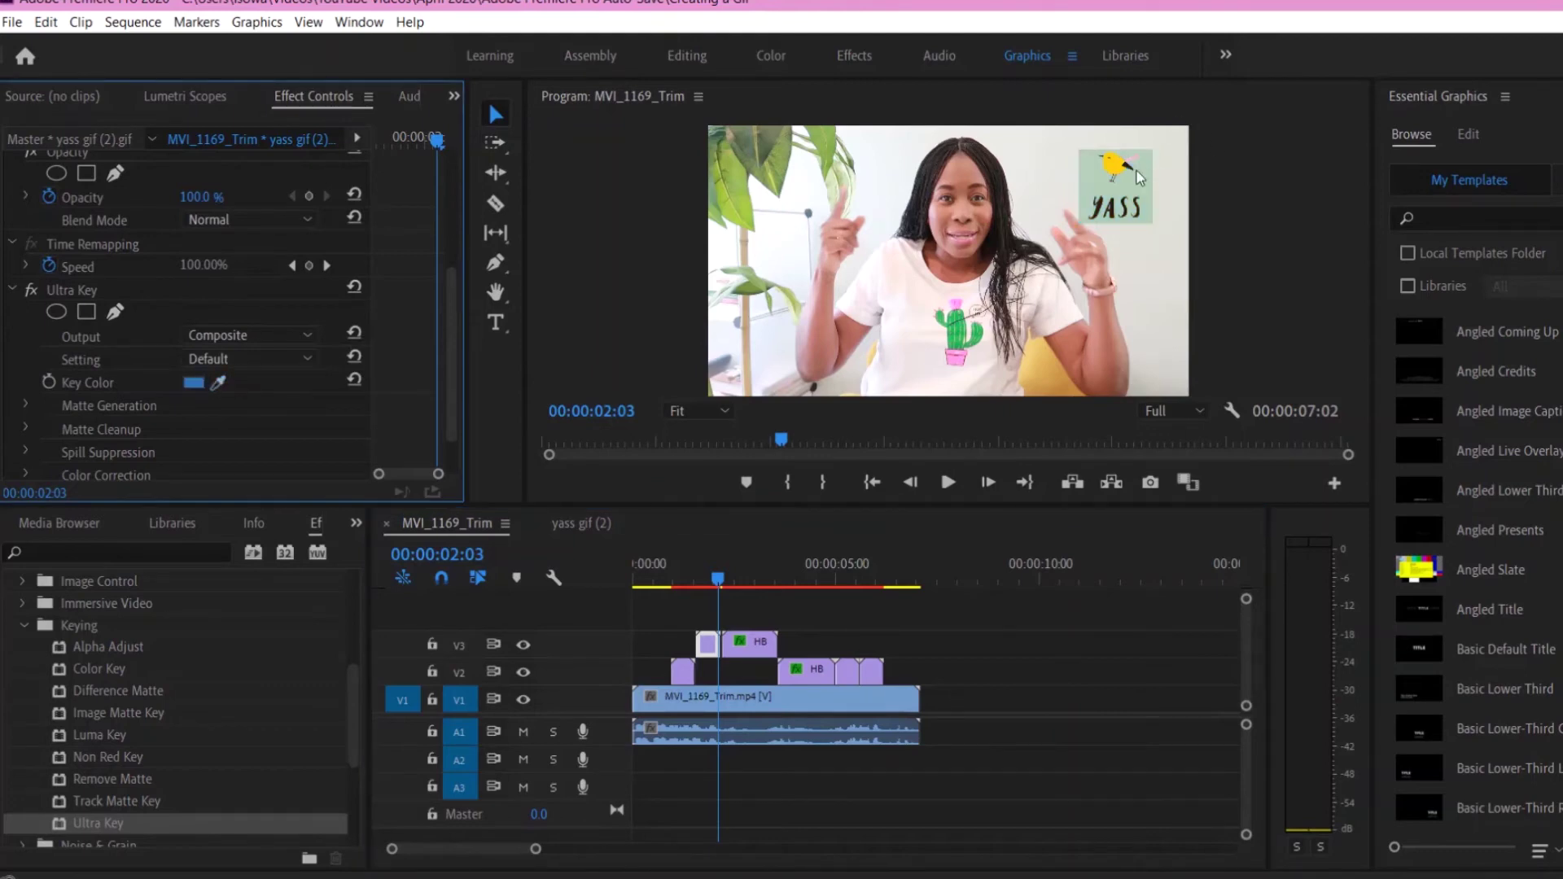
pyautogui.click(219, 383)
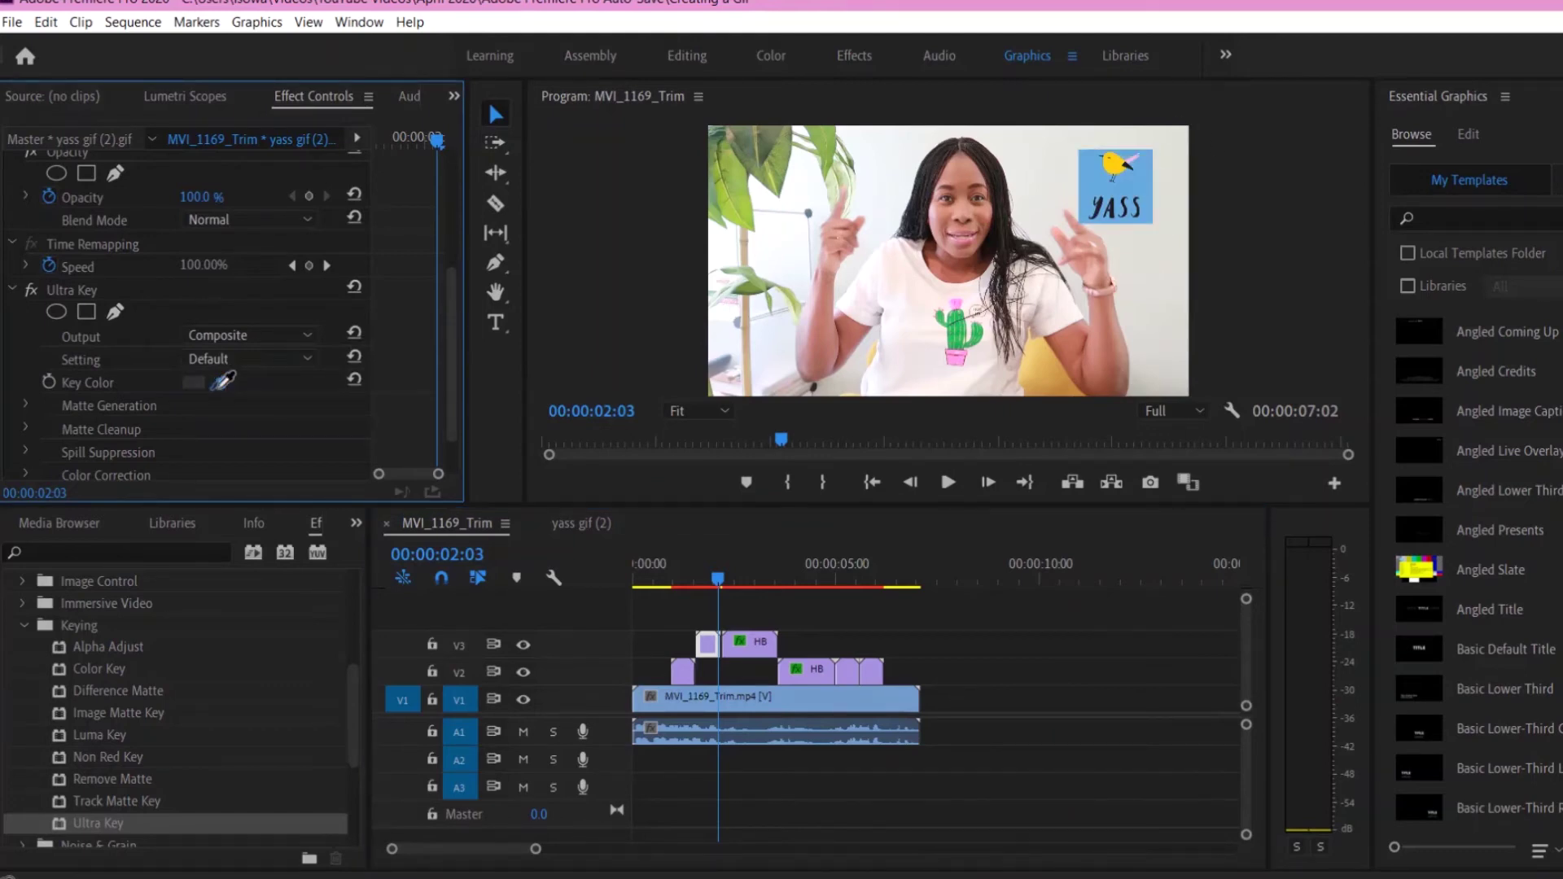
pyautogui.click(1139, 183)
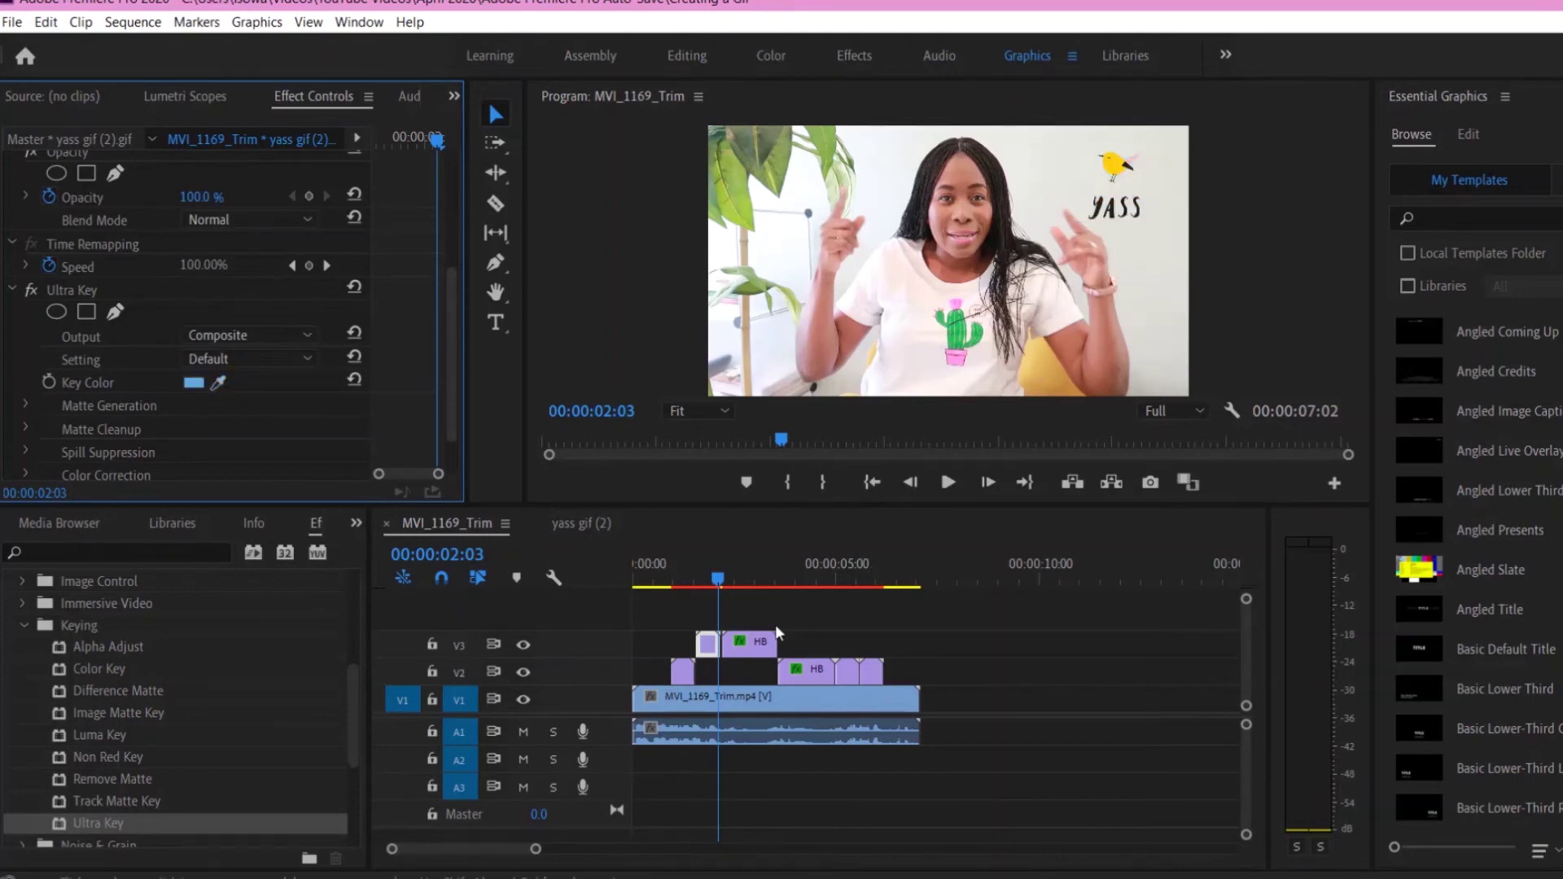
# Step: Select the HB clip on V3 at 02:22 and sample its blue background as key colour
pyautogui.click(743, 579)
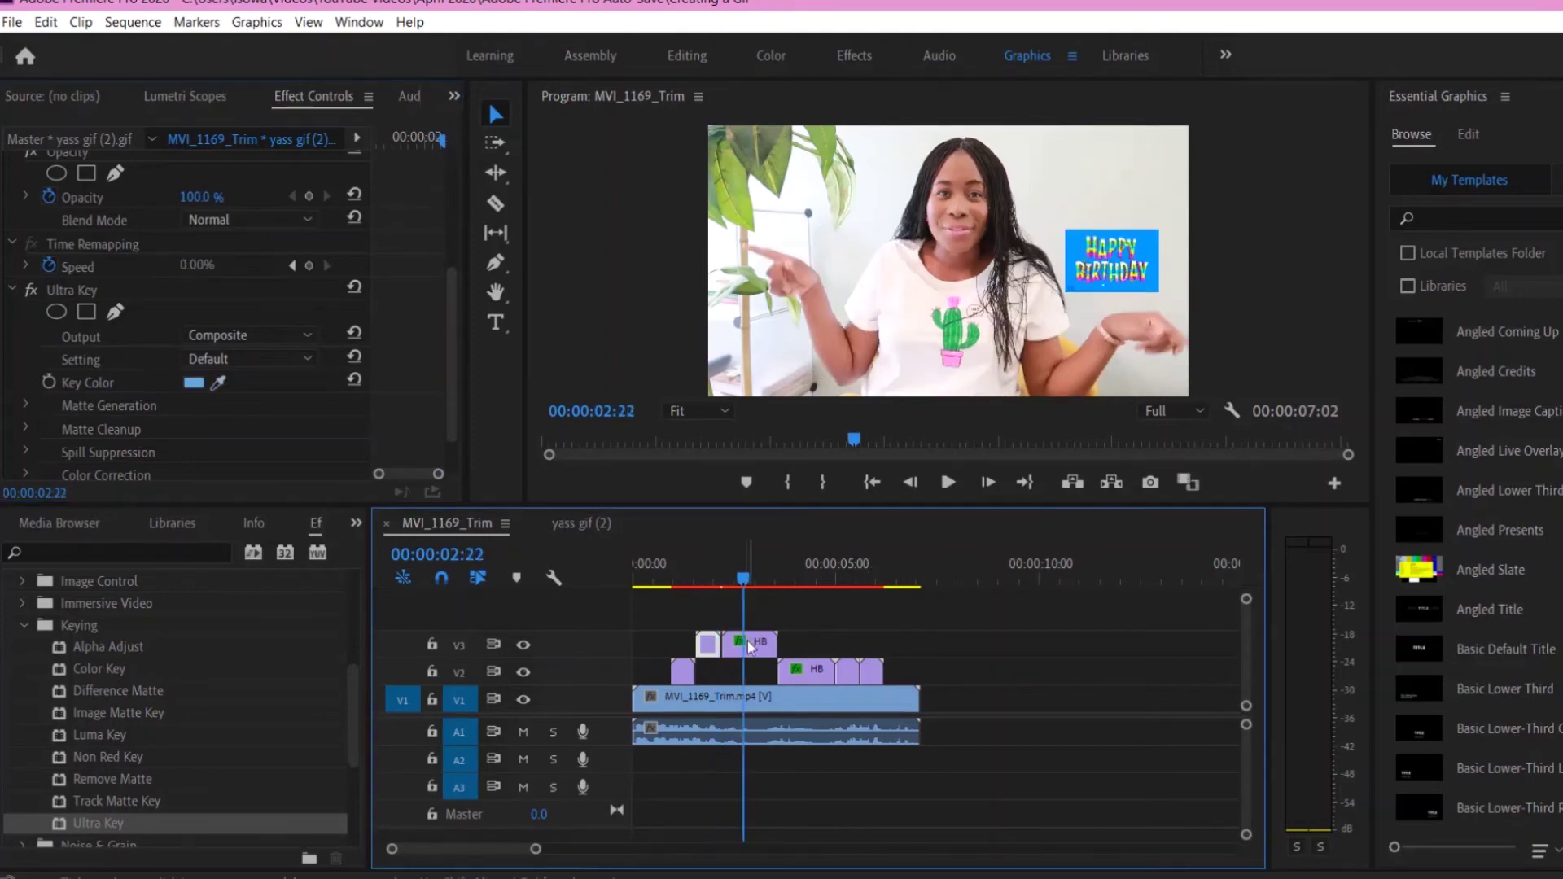
pyautogui.click(749, 647)
pyautogui.scroll(-5, 338, 300)
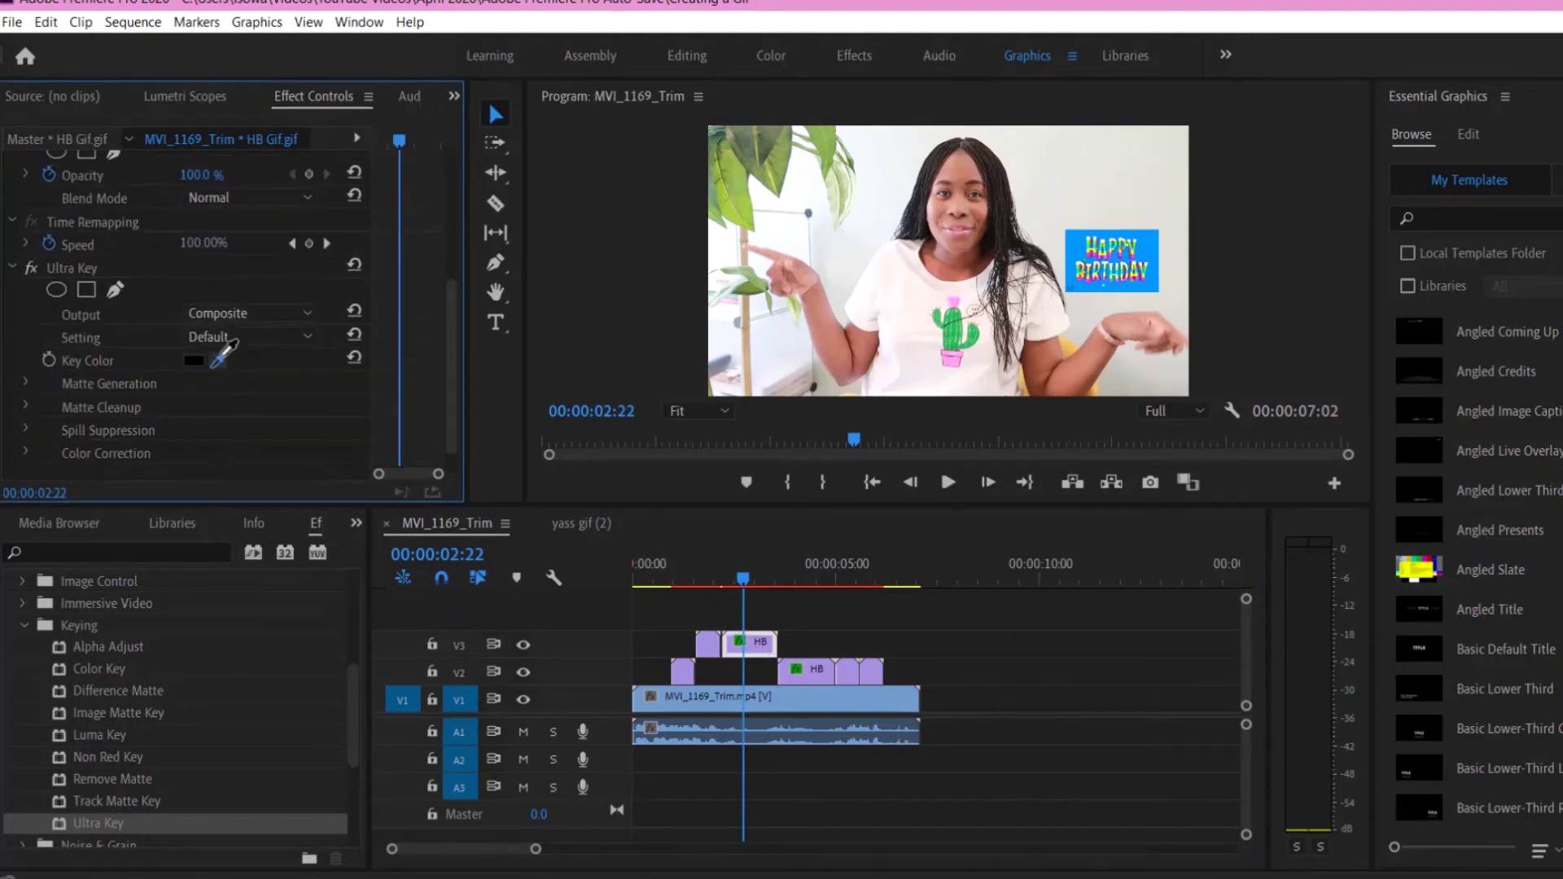
pyautogui.moveTo(222, 364); pyautogui.dragTo(1152, 257)
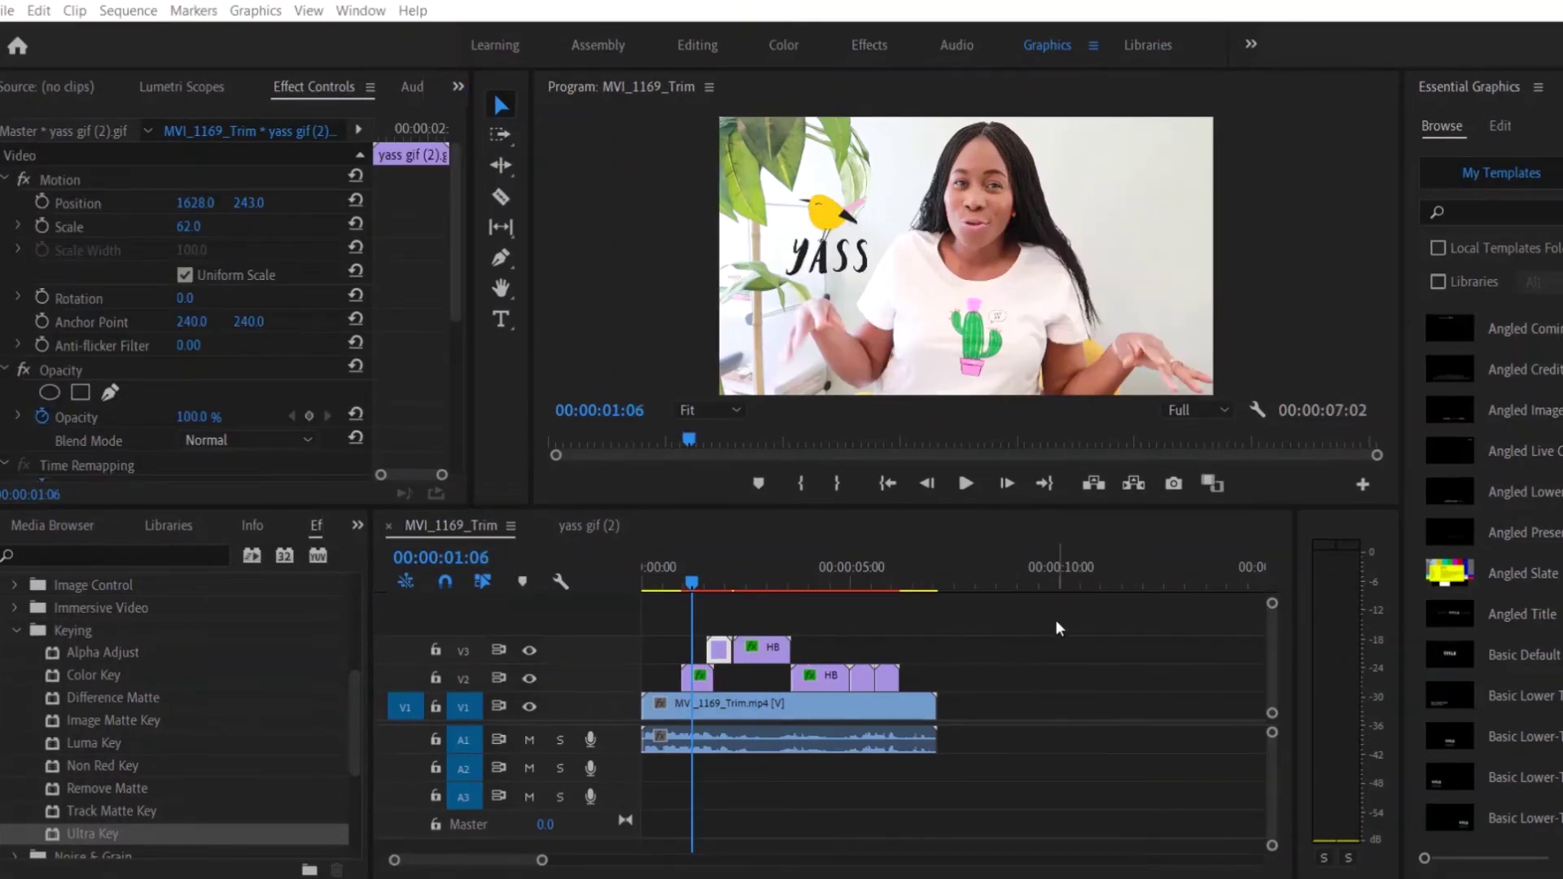
# Step: Select the small yass clip on V3 and move to frame 01:22 to check it
pyautogui.click(704, 679)
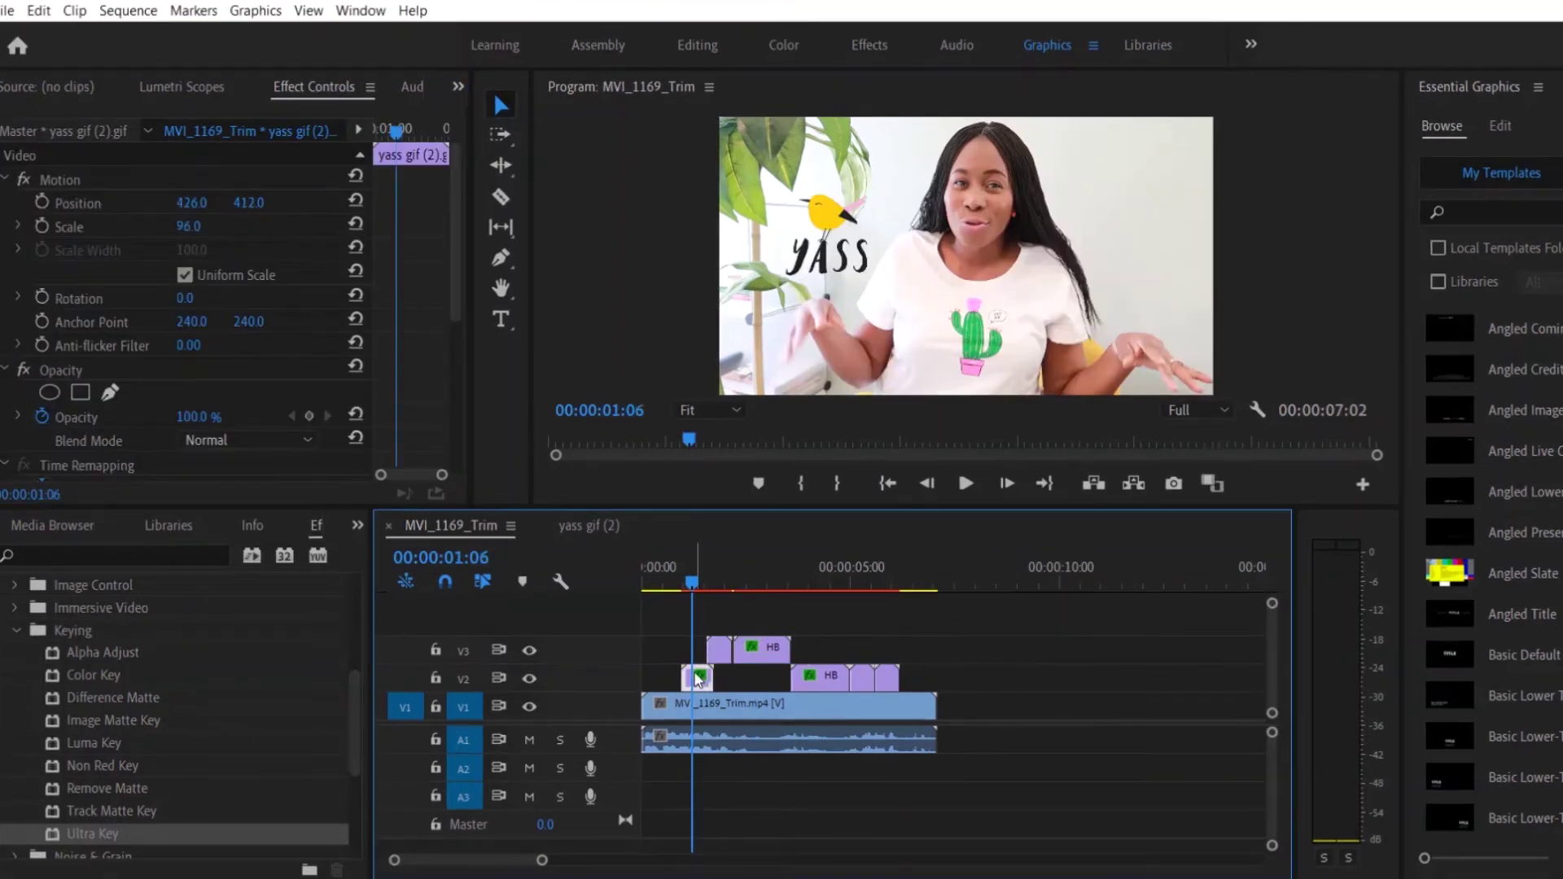
pyautogui.click(715, 645)
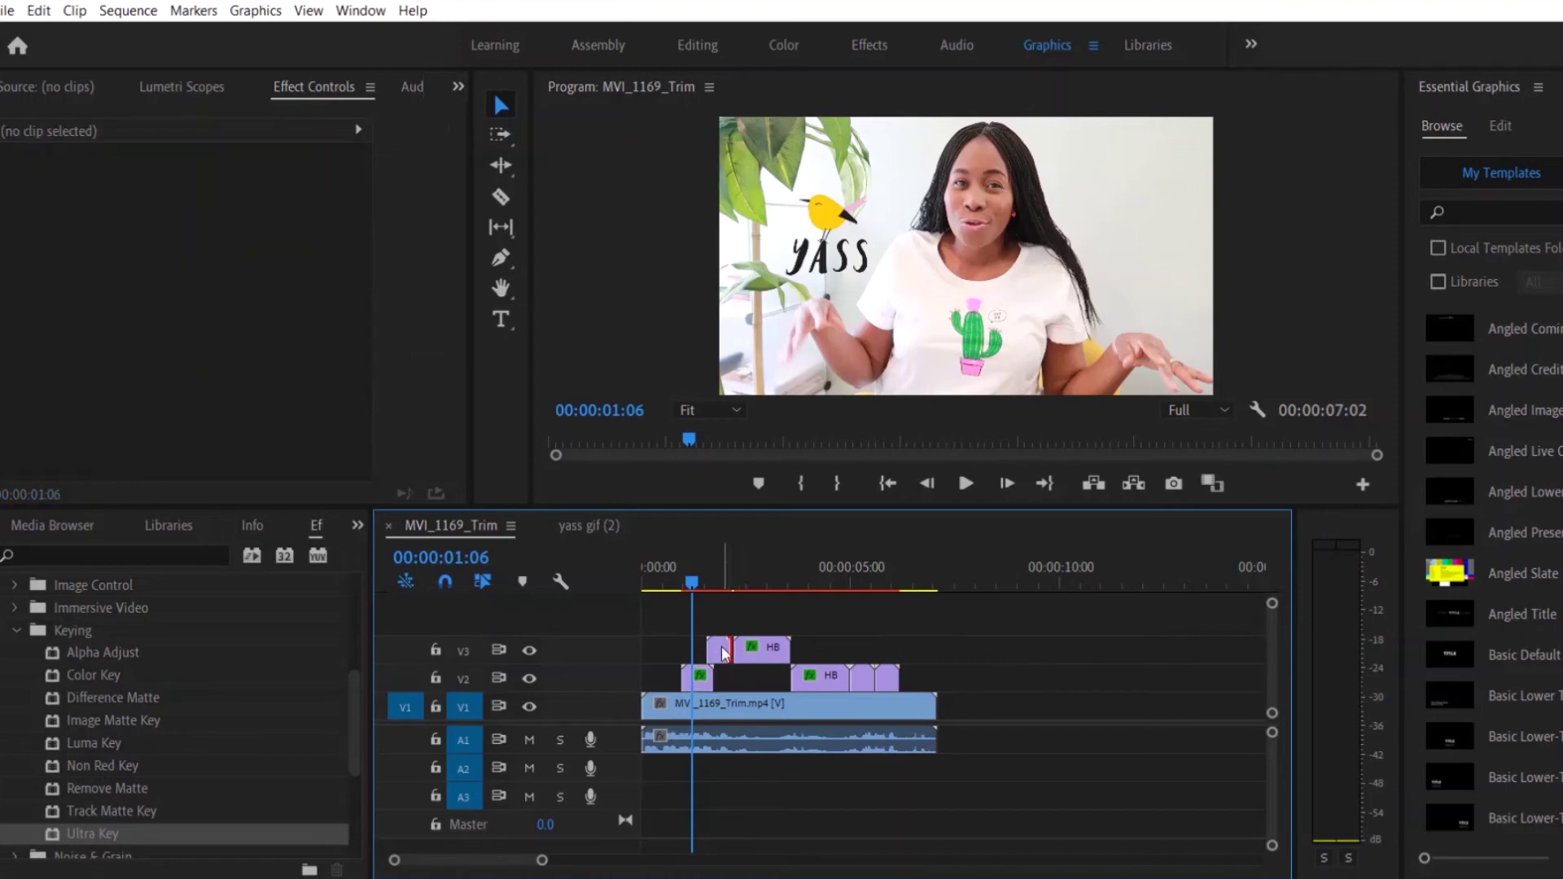
pyautogui.moveTo(692, 580); pyautogui.dragTo(716, 592)
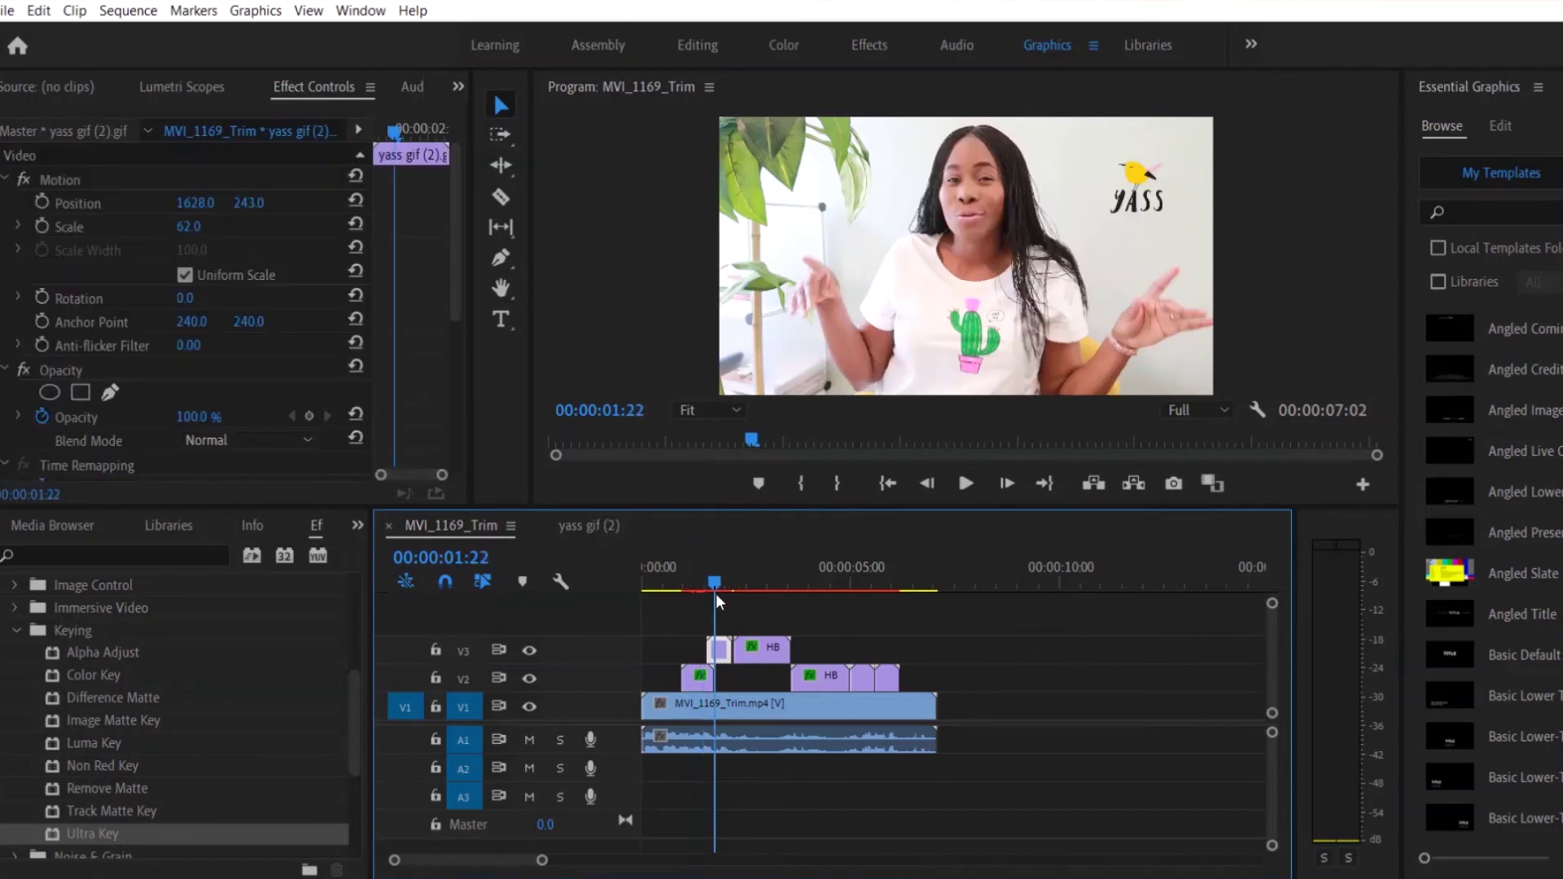
# Step: Set the small V3 yass clip's speed to 85%, then play back the sequence
pyautogui.rightClick(725, 653)
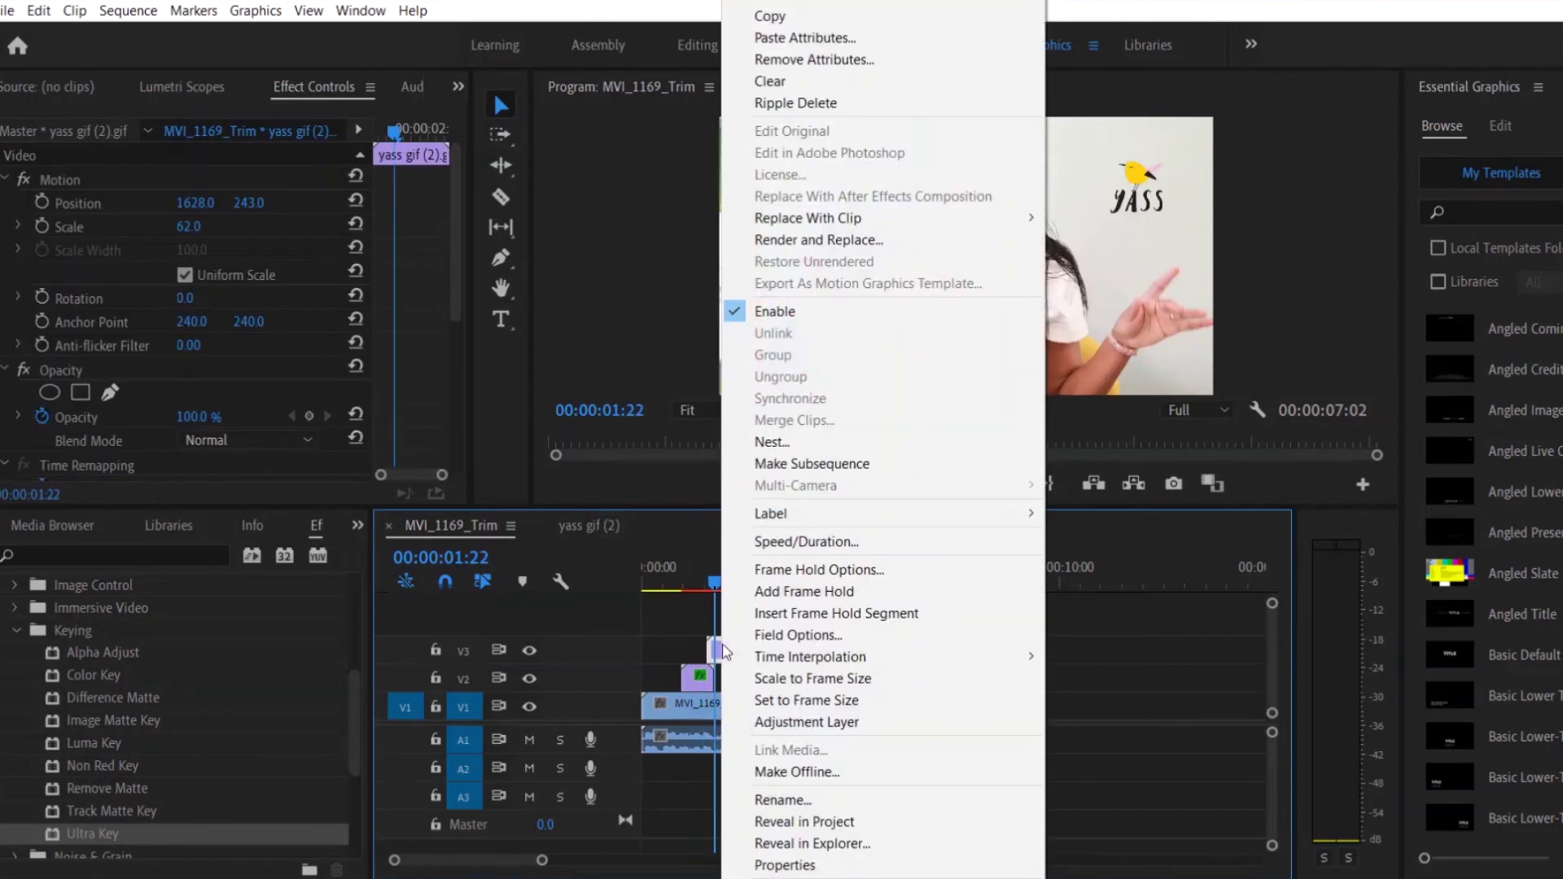
pyautogui.click(802, 541)
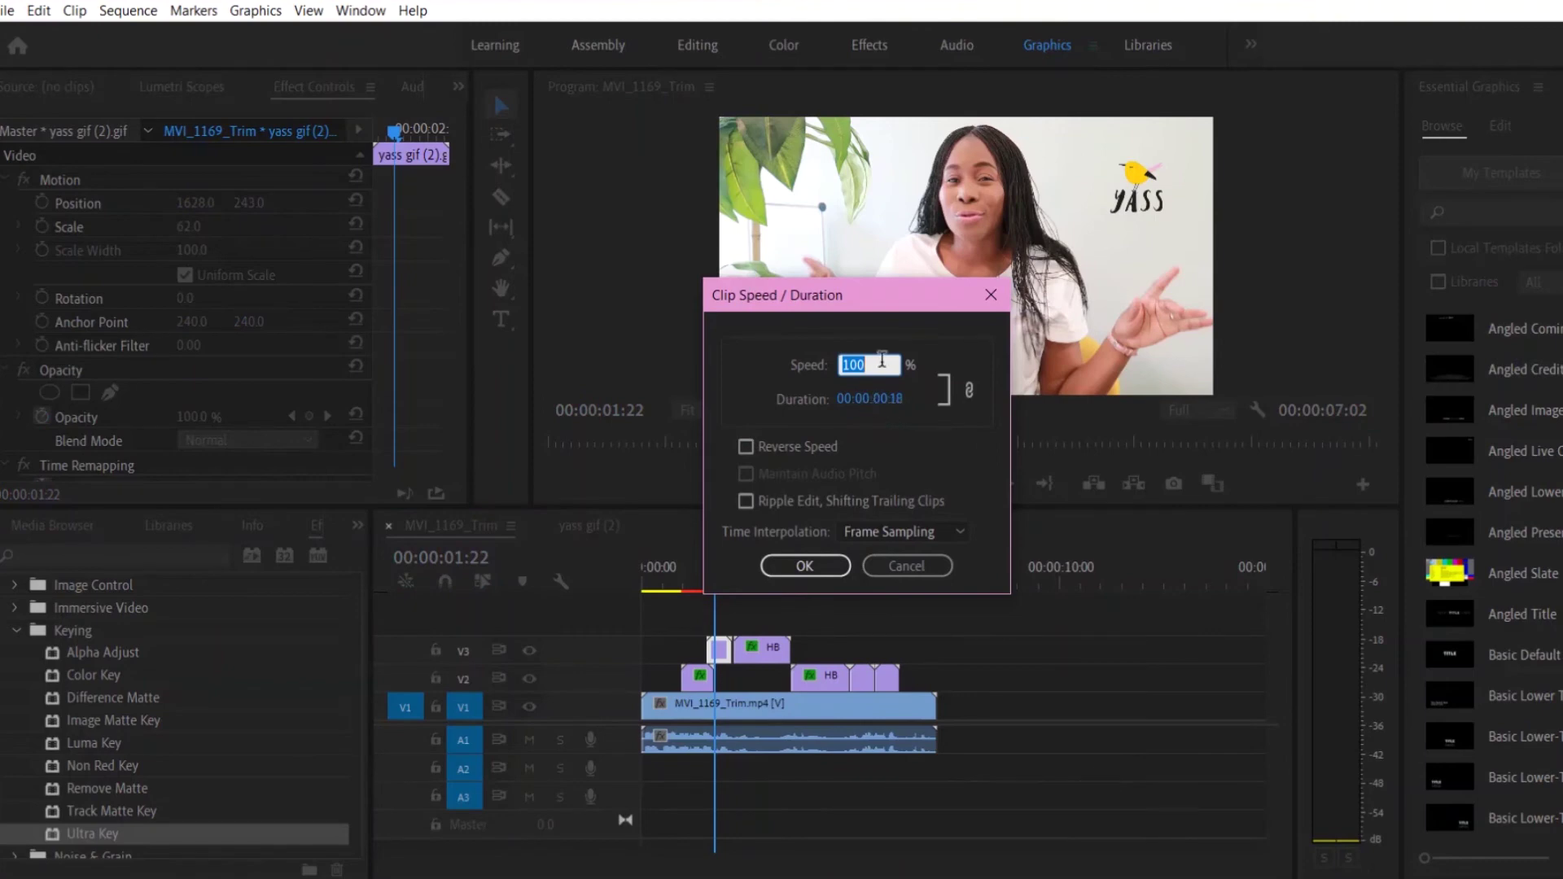
pyautogui.write('85')
pyautogui.click(818, 565)
pyautogui.click(769, 649)
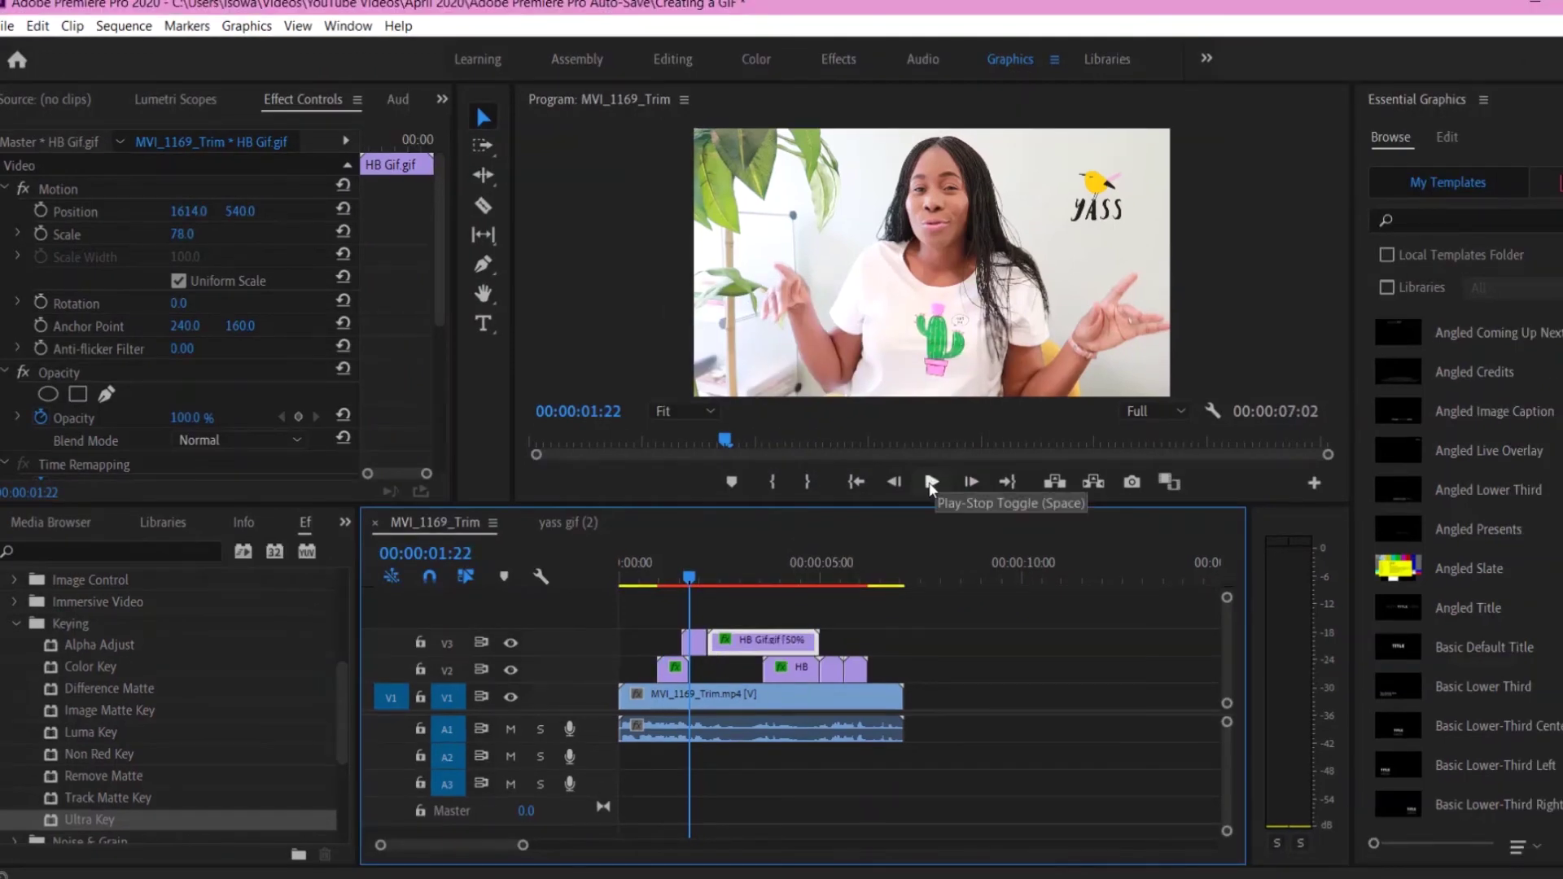
pyautogui.click(931, 484)
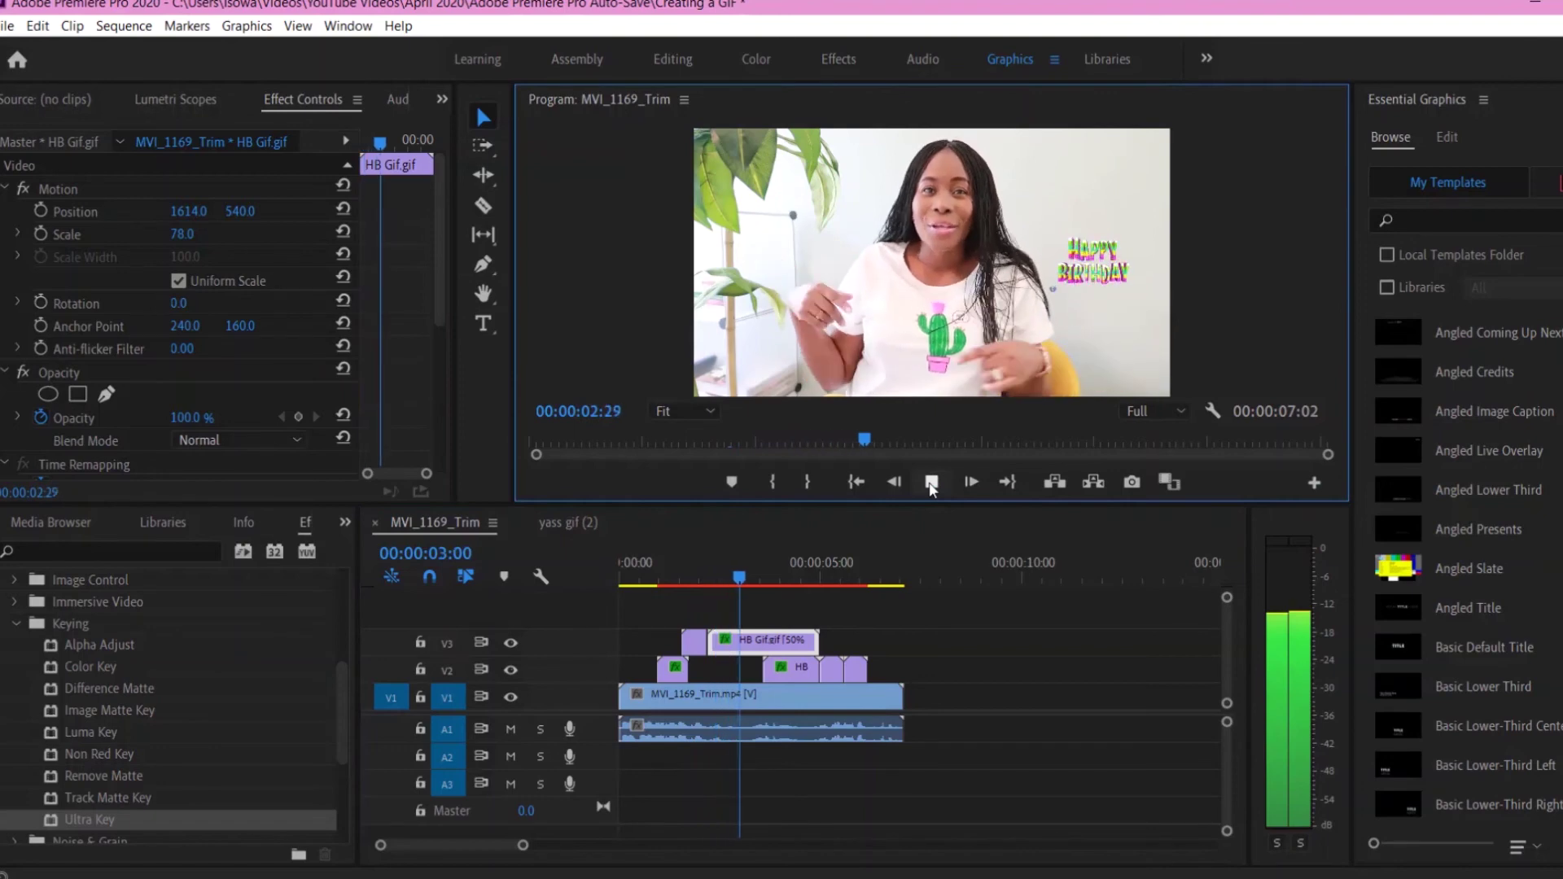